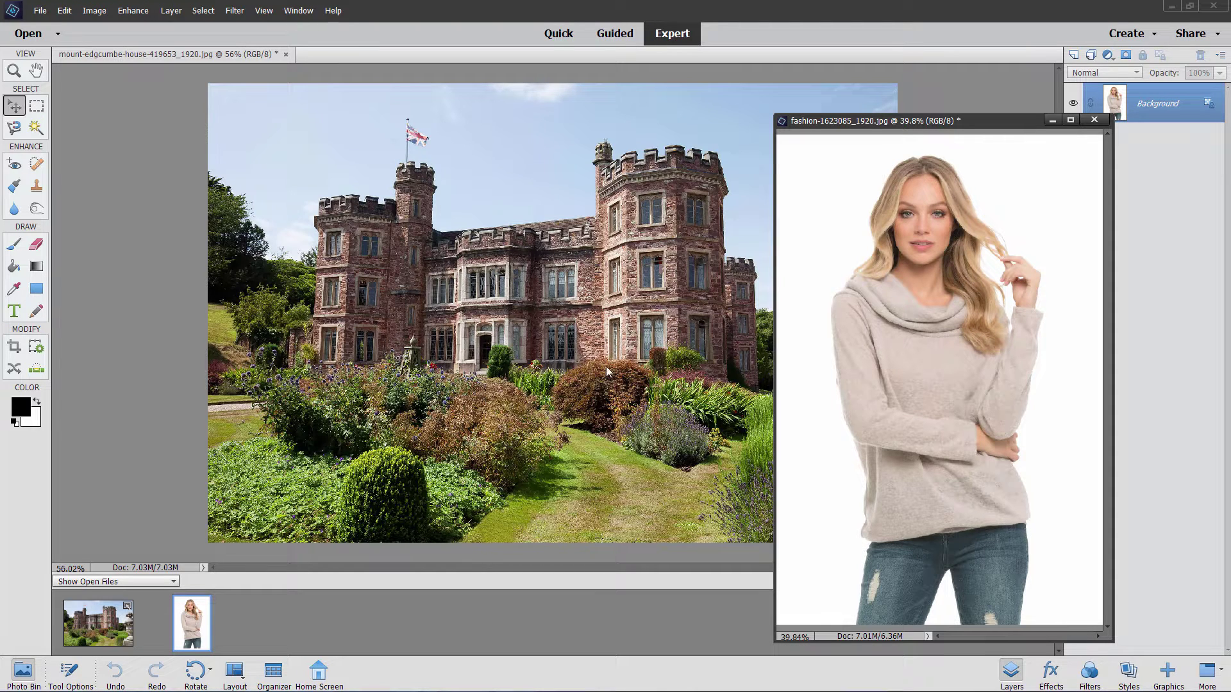
Copy the fashion photo from its floating window into the house image as a new layer and delete that layer again
drag(813, 348, 559, 429)
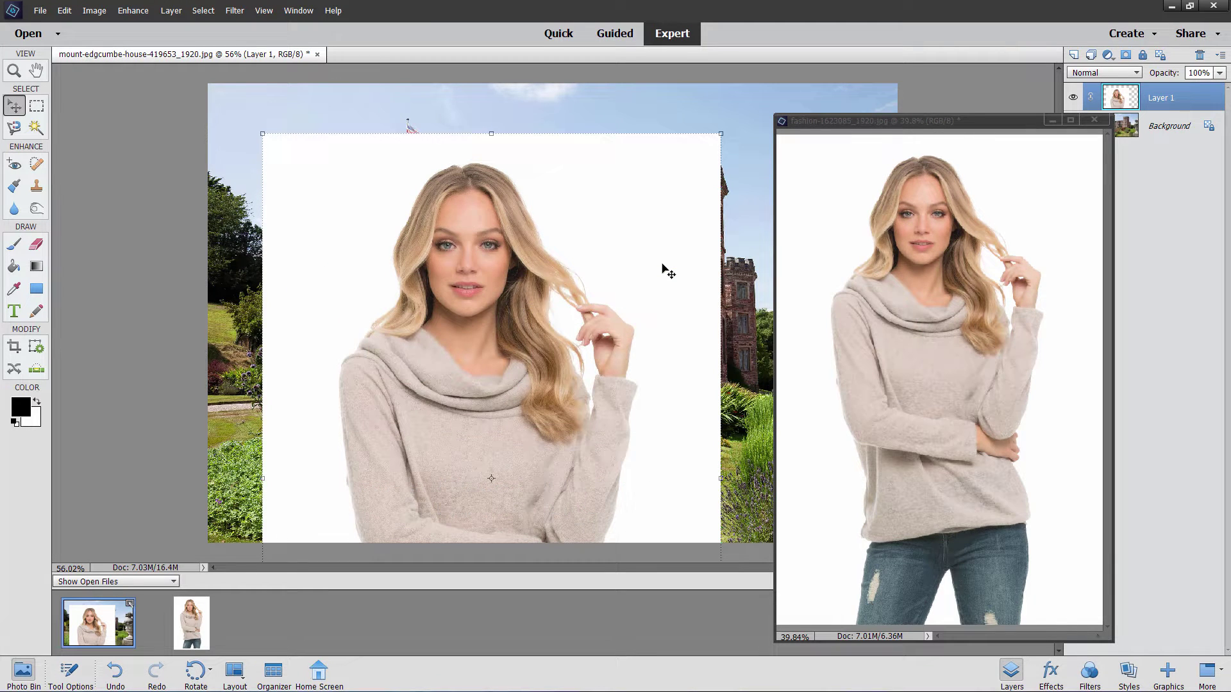
drag(970, 126, 950, 139)
click(968, 123)
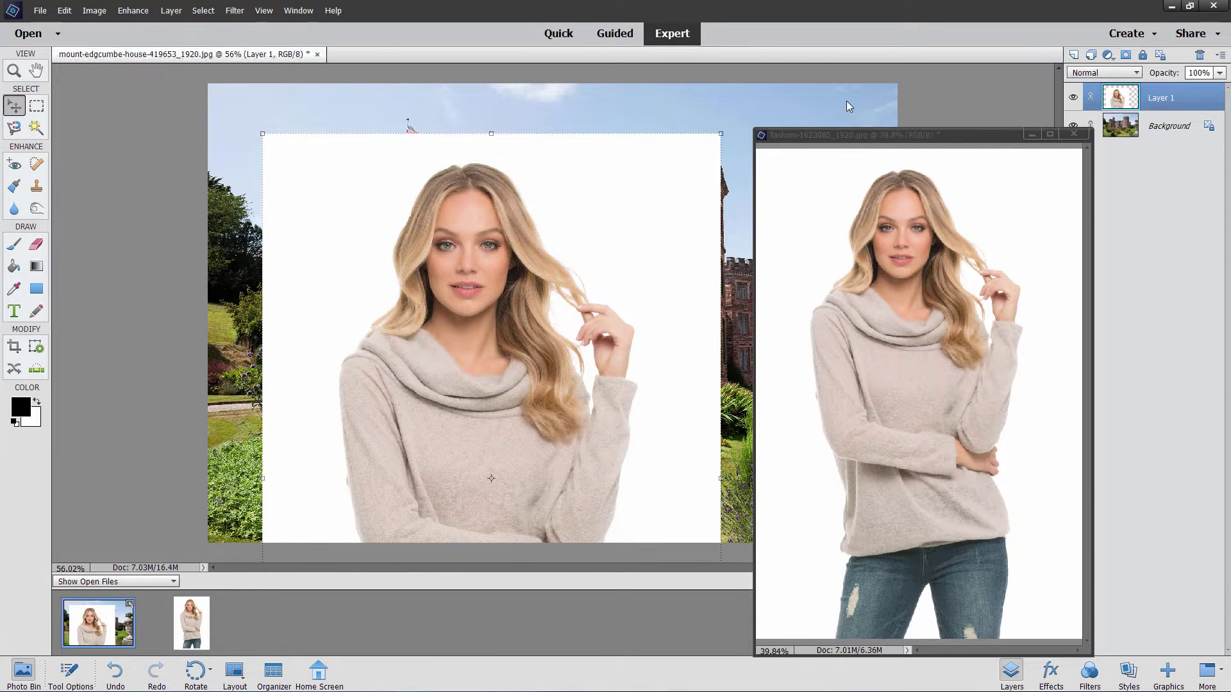
click(1200, 55)
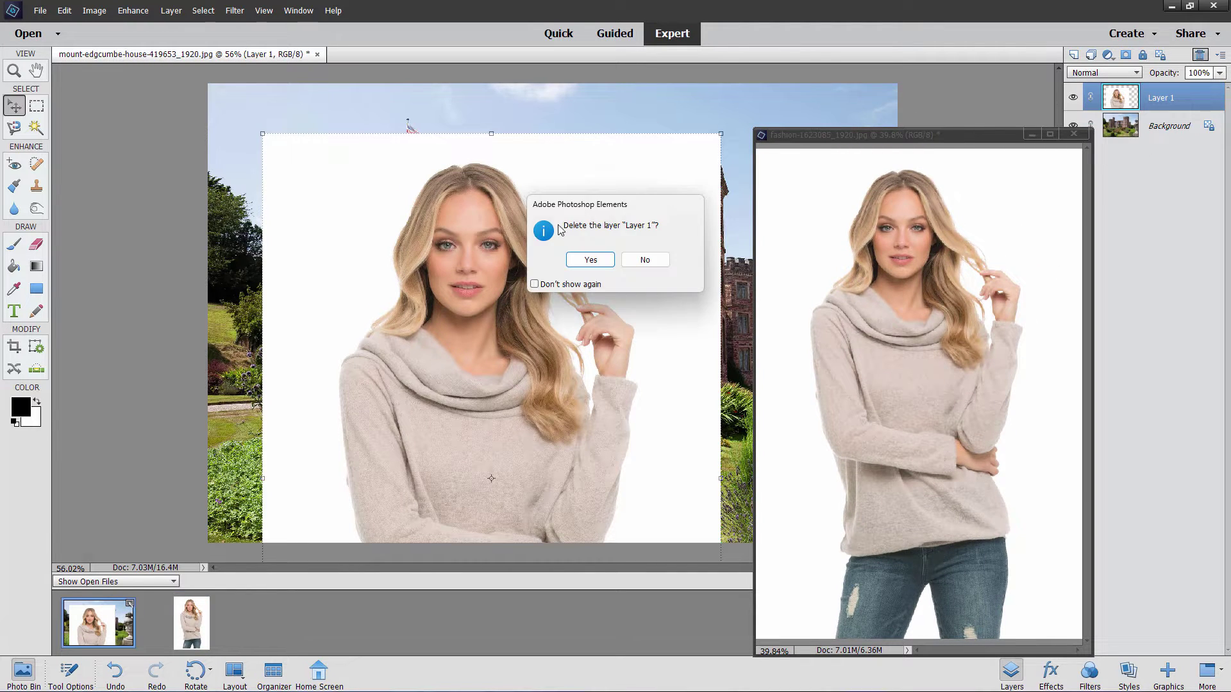
click(578, 259)
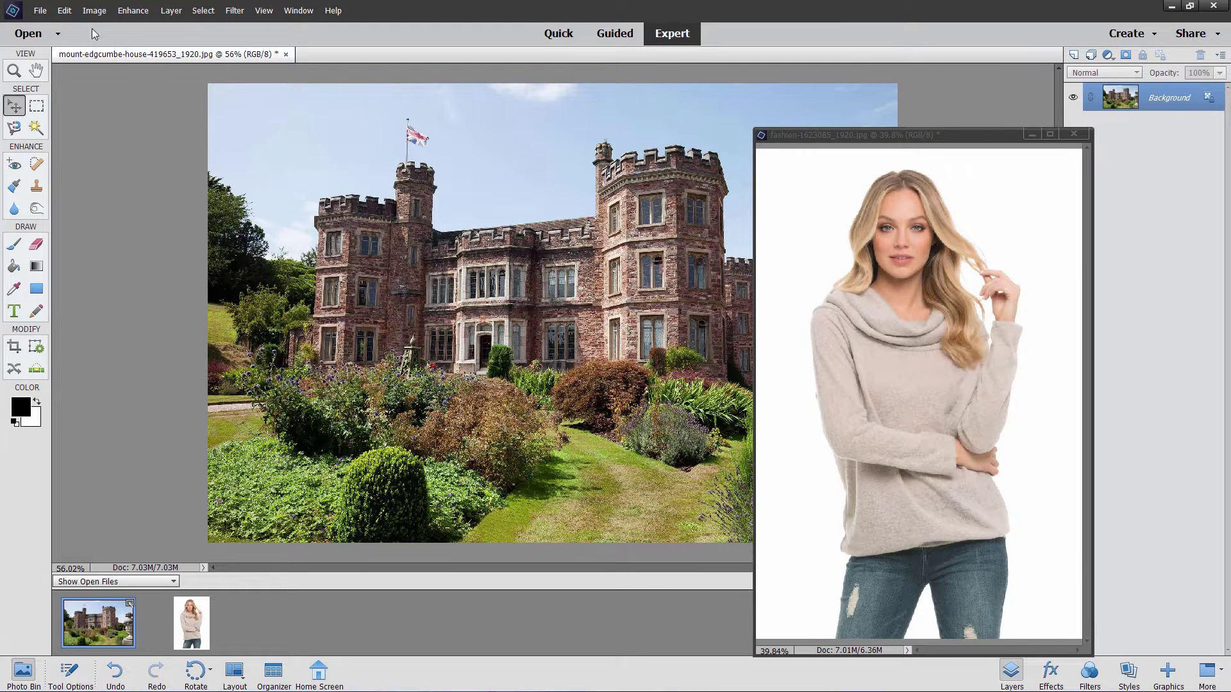
Check the pixel dimensions and resolution of the mount-edgcumbe-house image in Image Size without changing them
click(90, 9)
mouse_move(133, 88)
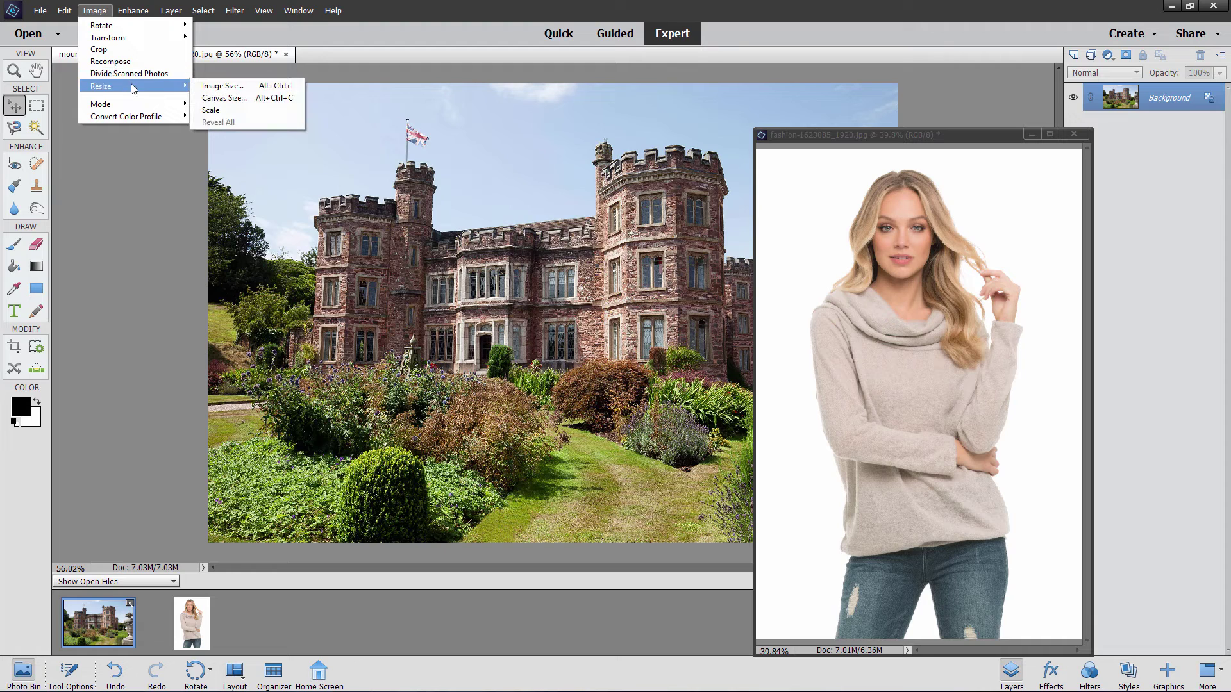
click(214, 86)
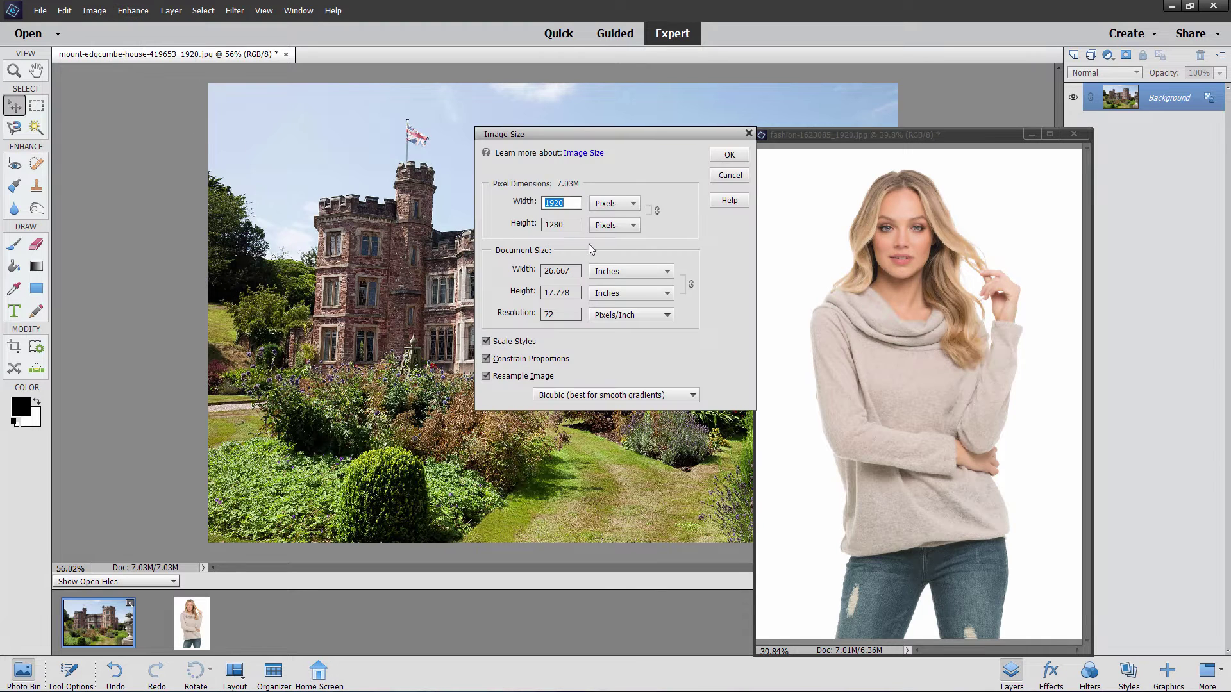
click(550, 224)
double_click(550, 224)
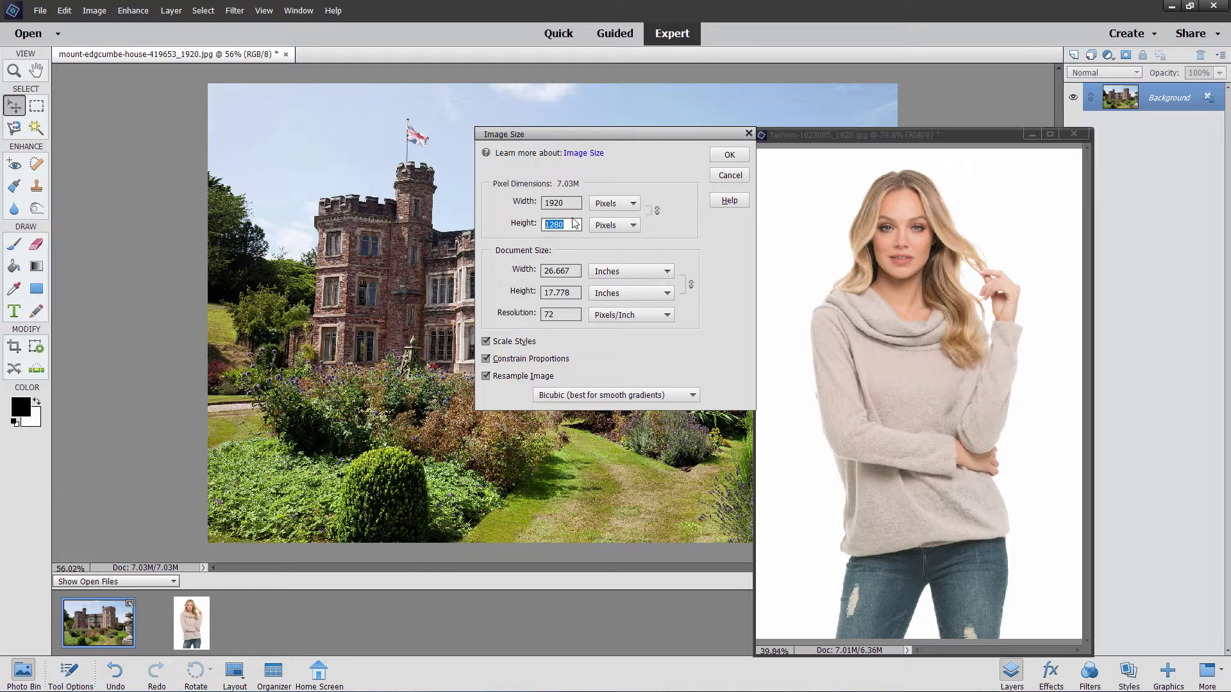
double_click(571, 209)
click(554, 315)
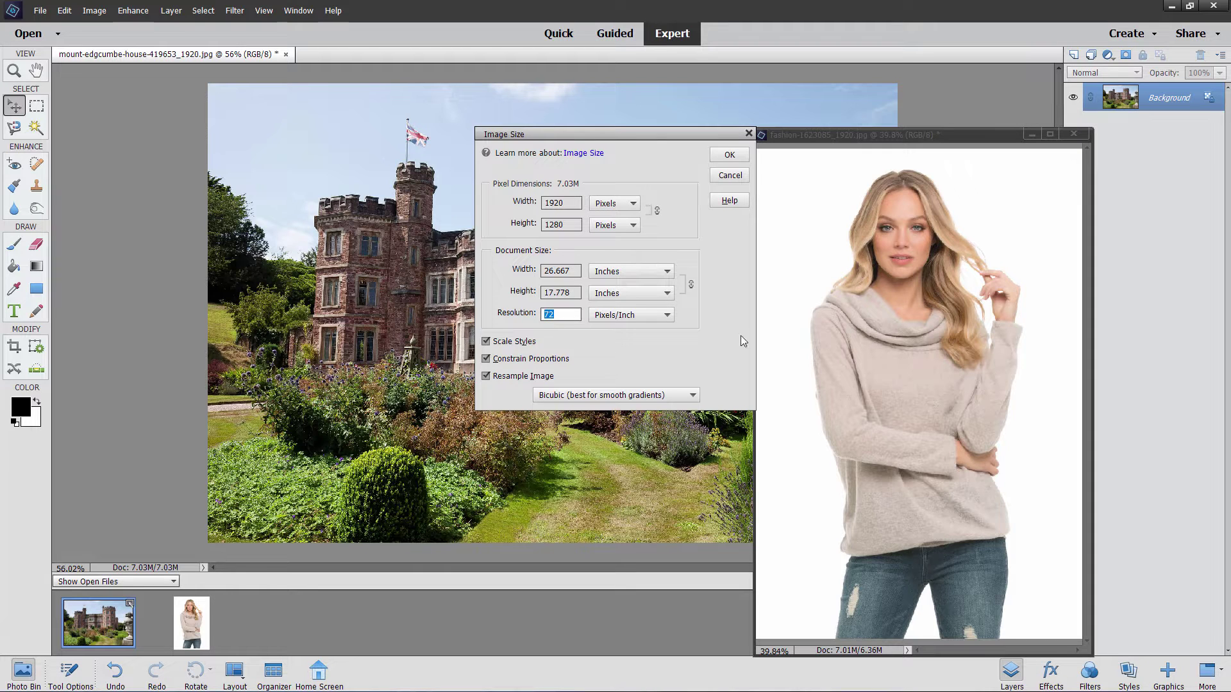
click(725, 175)
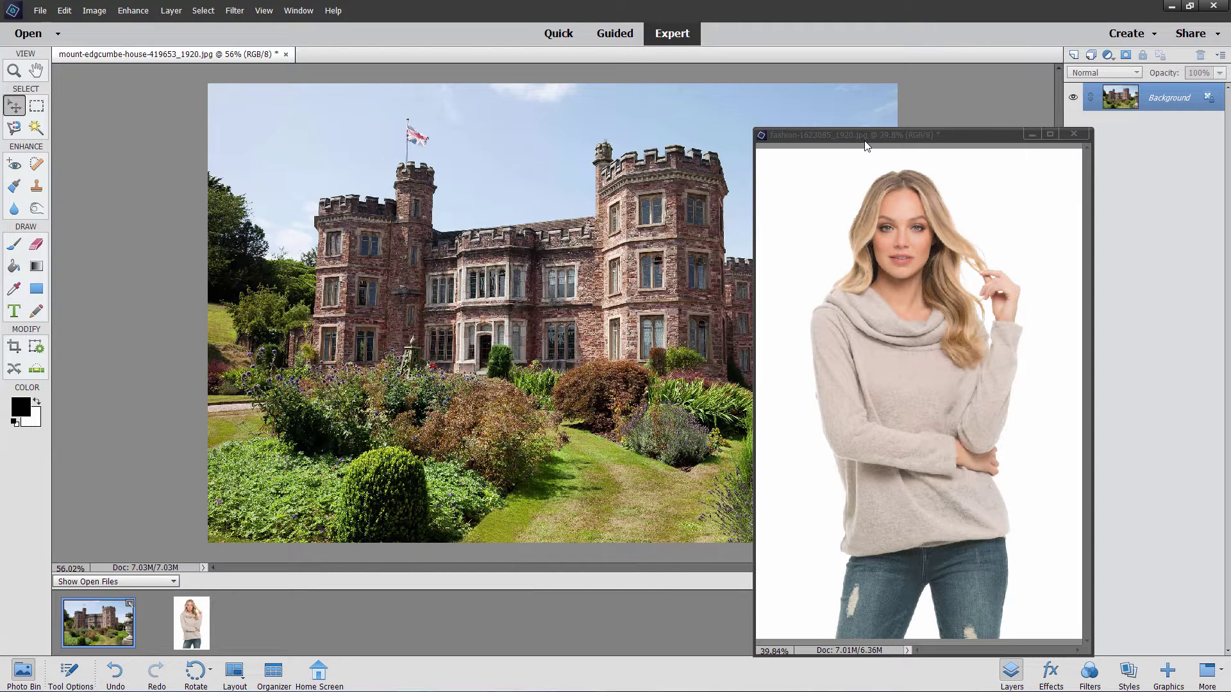
Check the pixel dimensions and resolution of the fashion photo in Image Size, leaving them unchanged
drag(812, 137, 594, 128)
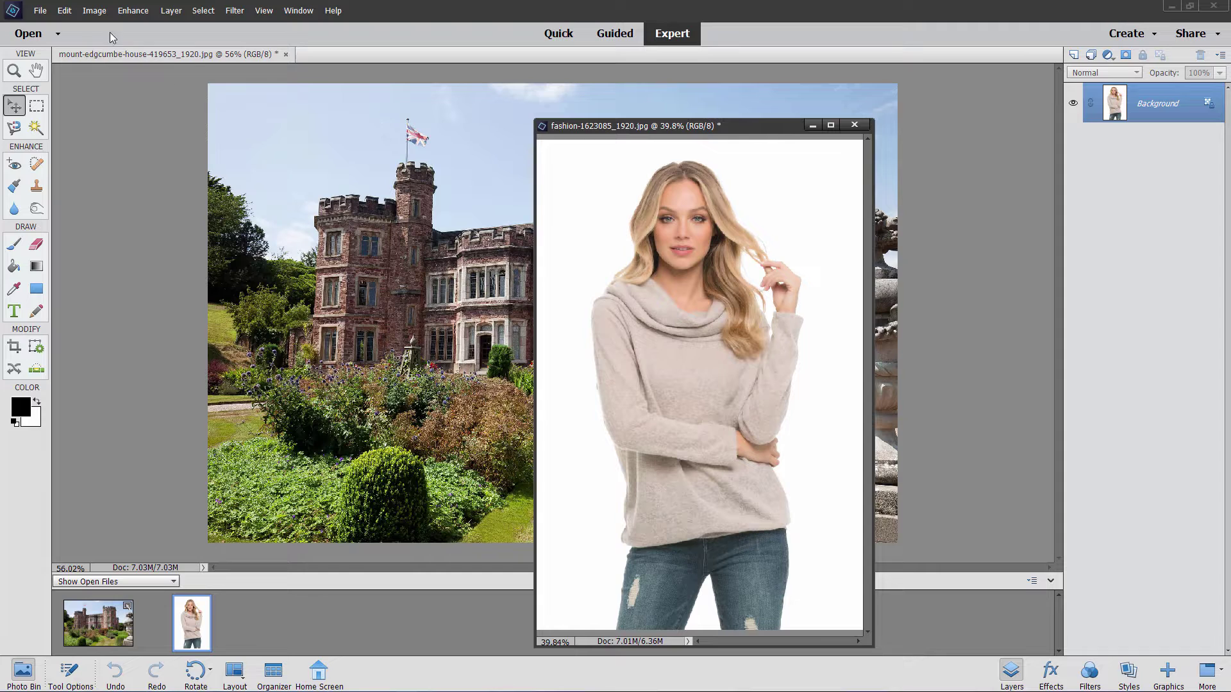
click(95, 11)
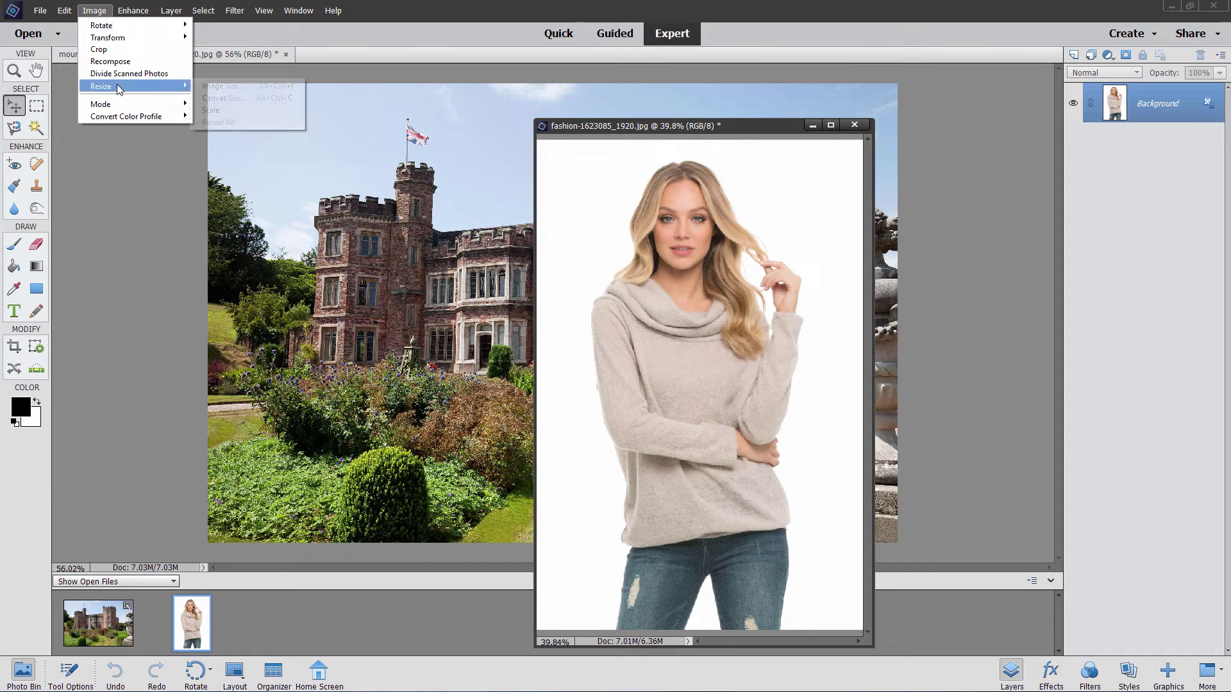
mouse_move(120, 90)
click(225, 87)
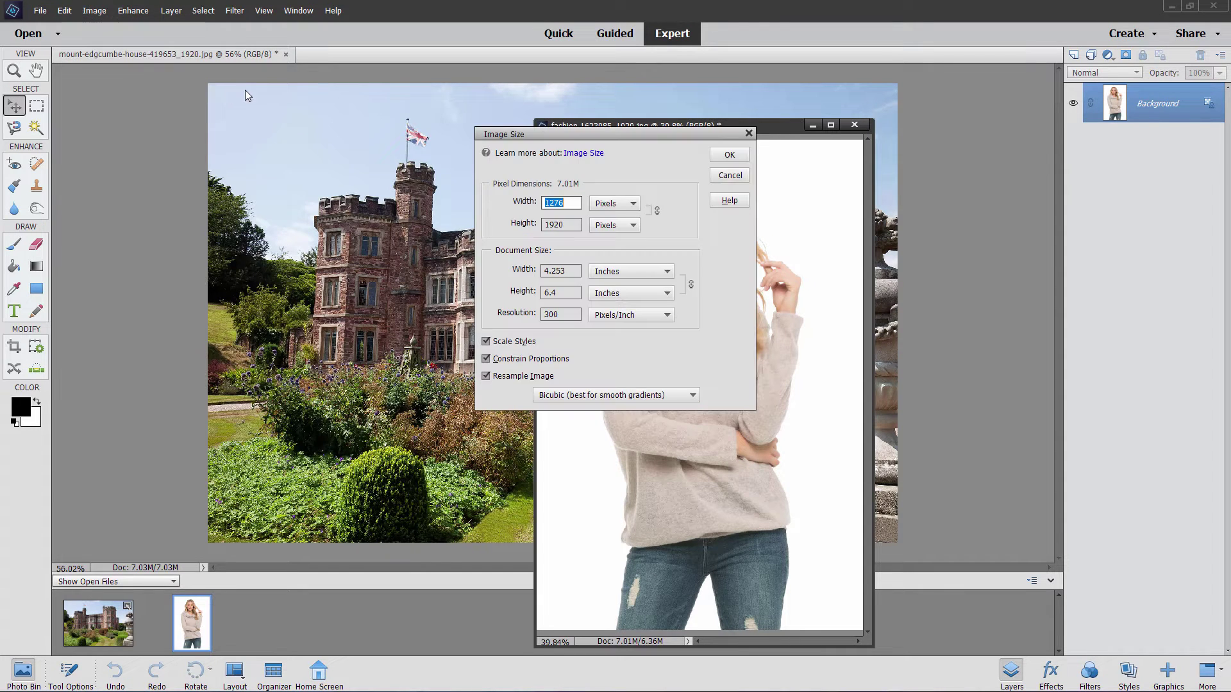
click(568, 226)
double_click(552, 314)
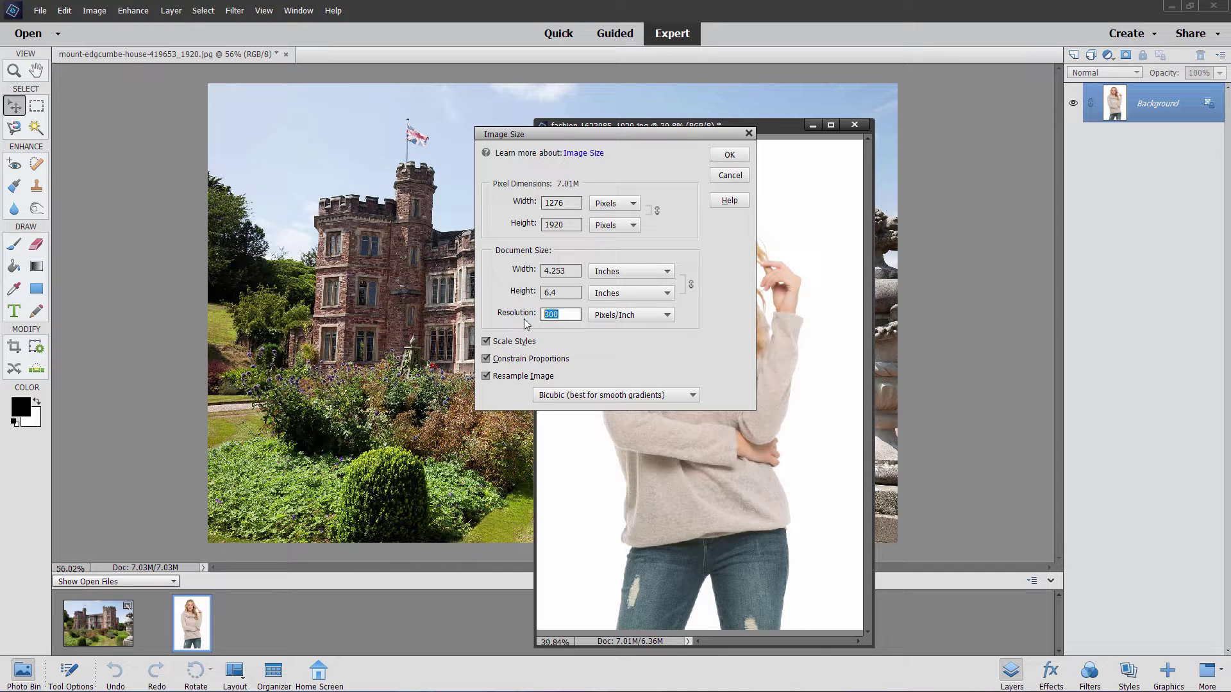
click(561, 318)
click(730, 175)
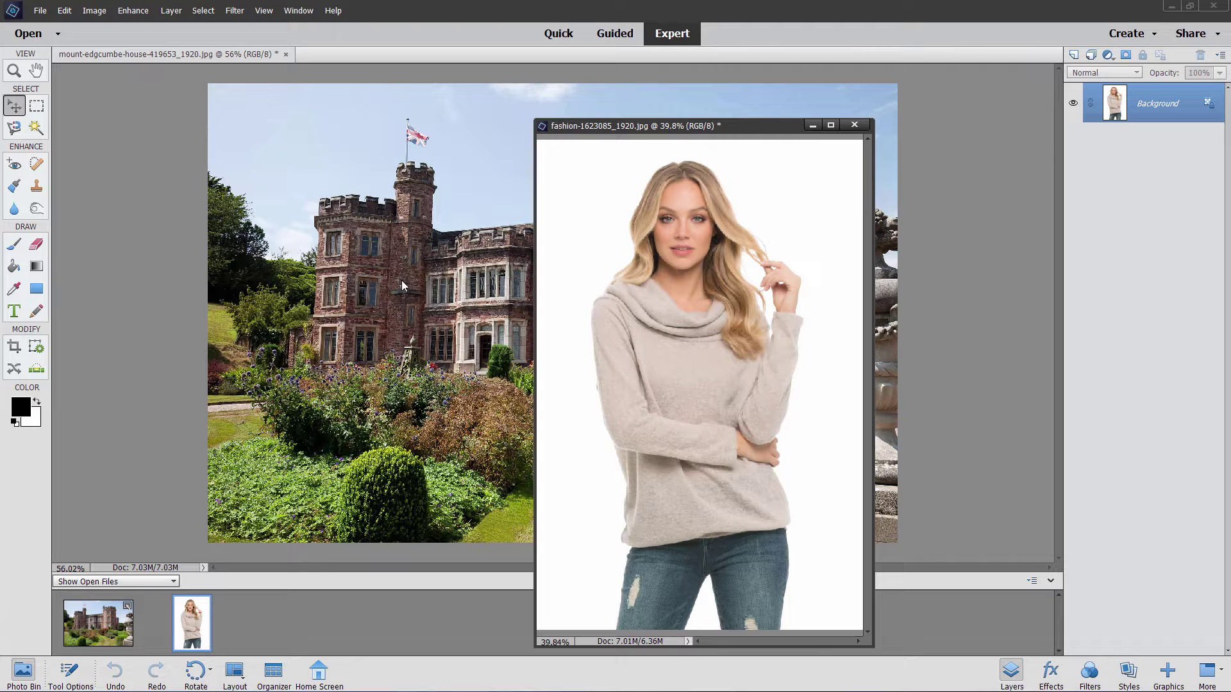
Add the fashion photo from the Photo Bin to the house image as a layer and shift it down to the left
drag(759, 135, 973, 183)
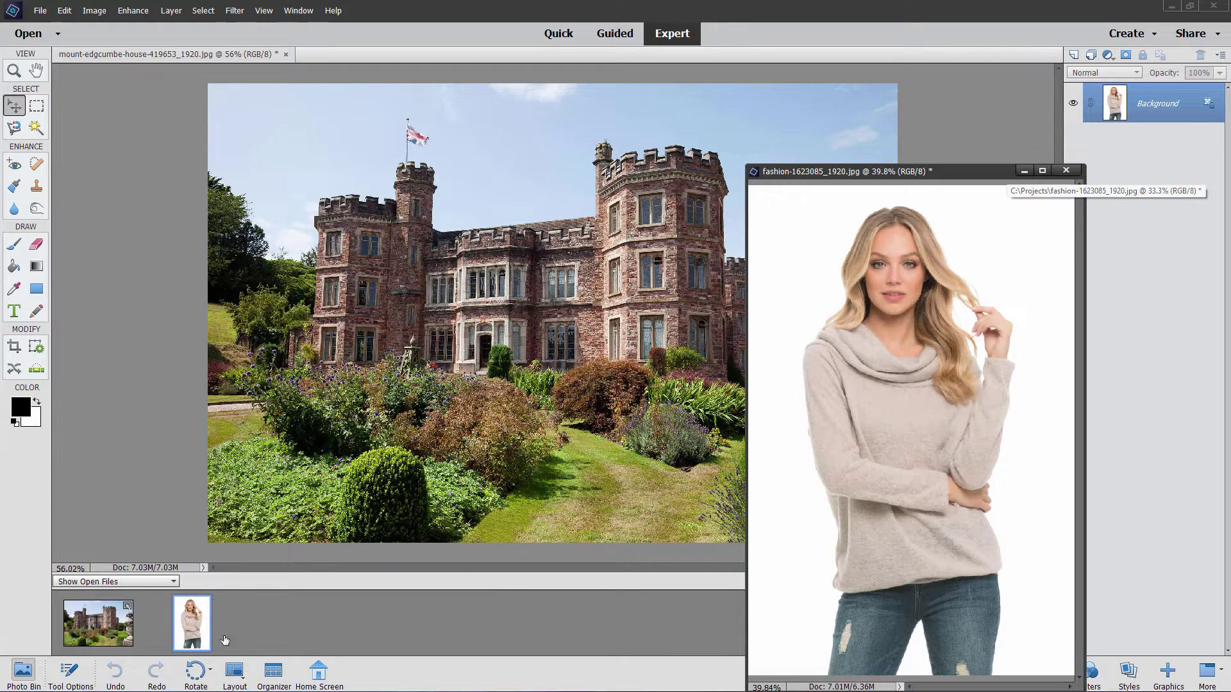
drag(196, 631, 308, 462)
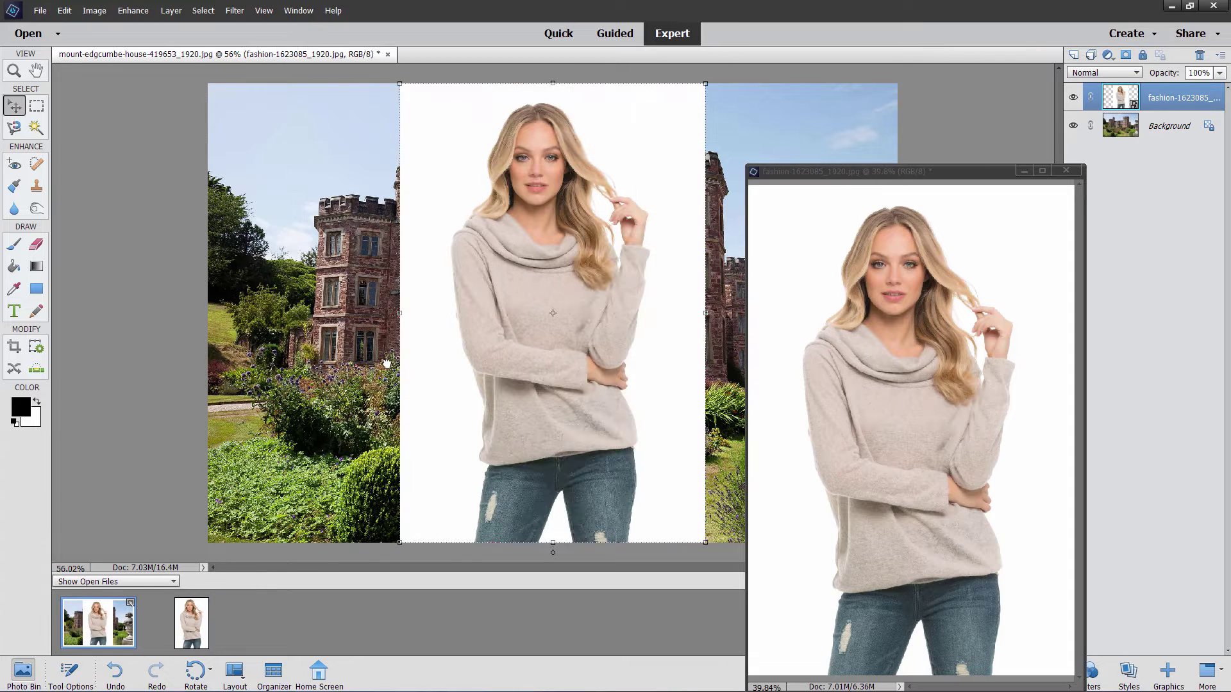
drag(547, 296, 481, 355)
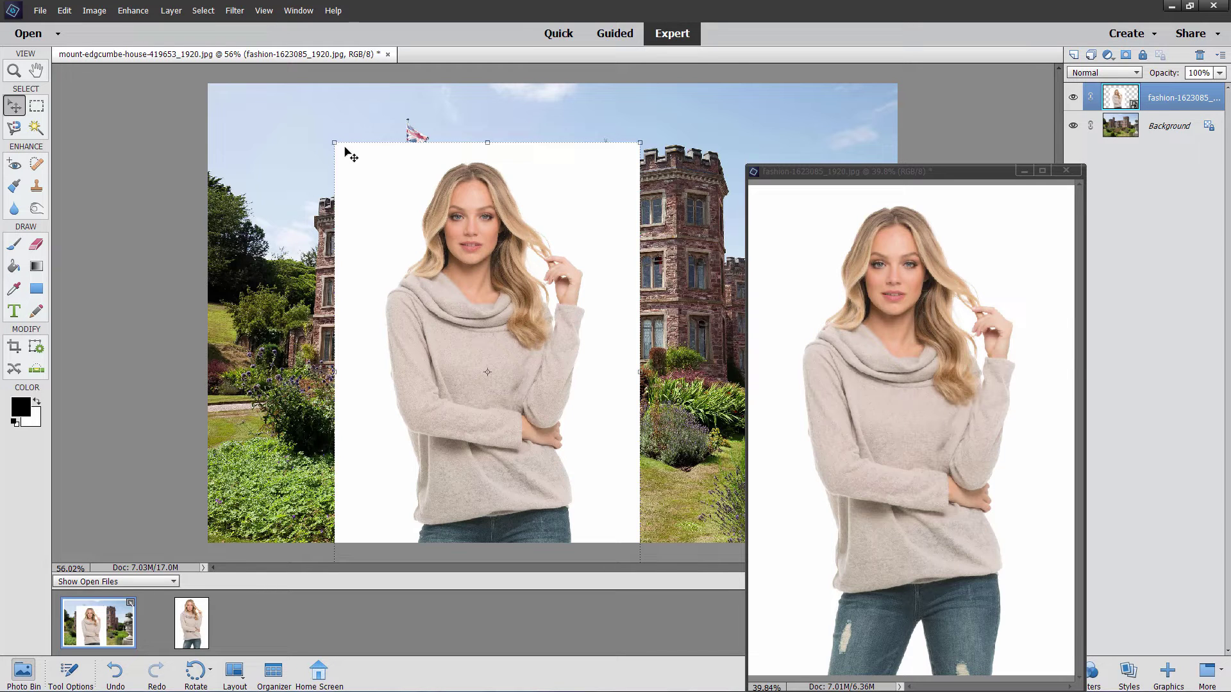
Scale the fashion layer to about 68% proportionally and position it at the house image's bottom edge, right of centre
key(ctrl+t)
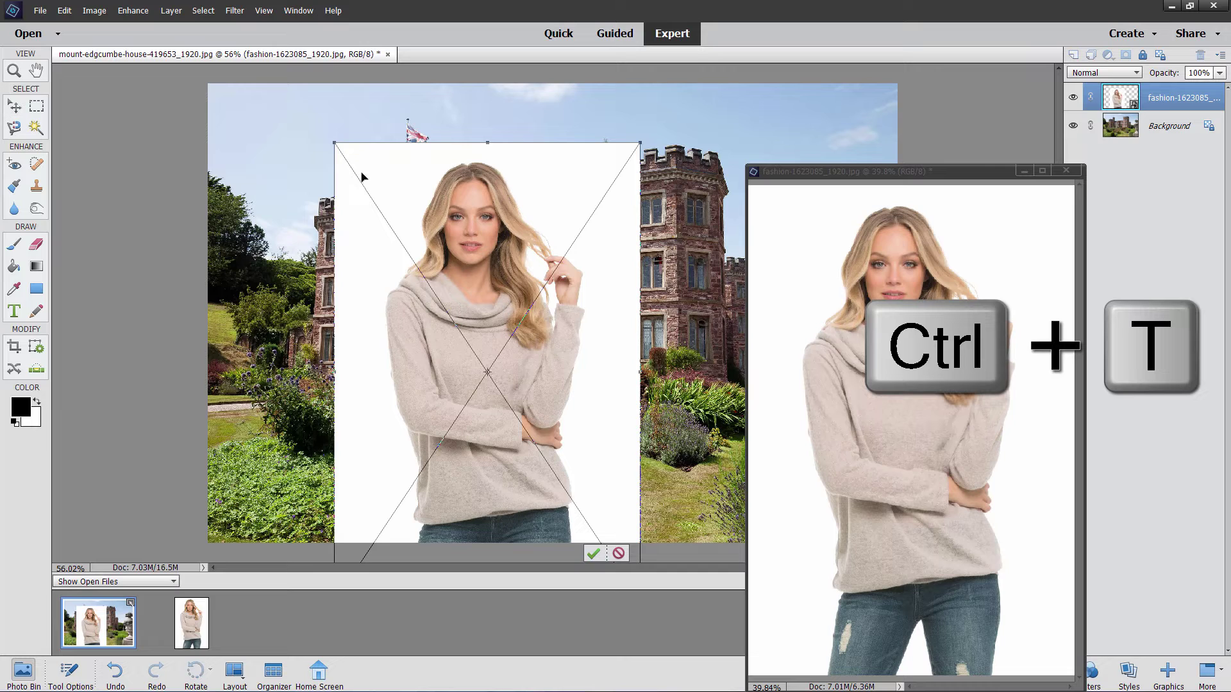
drag(334, 142, 433, 291)
drag(510, 438, 574, 379)
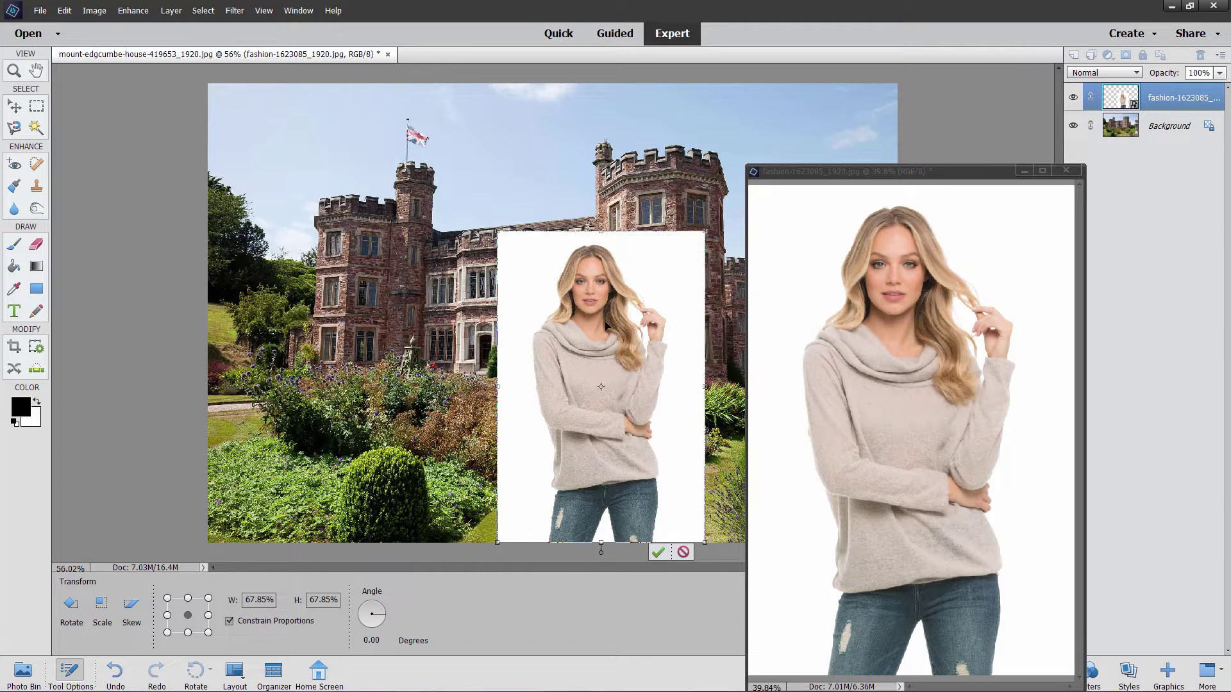
click(658, 553)
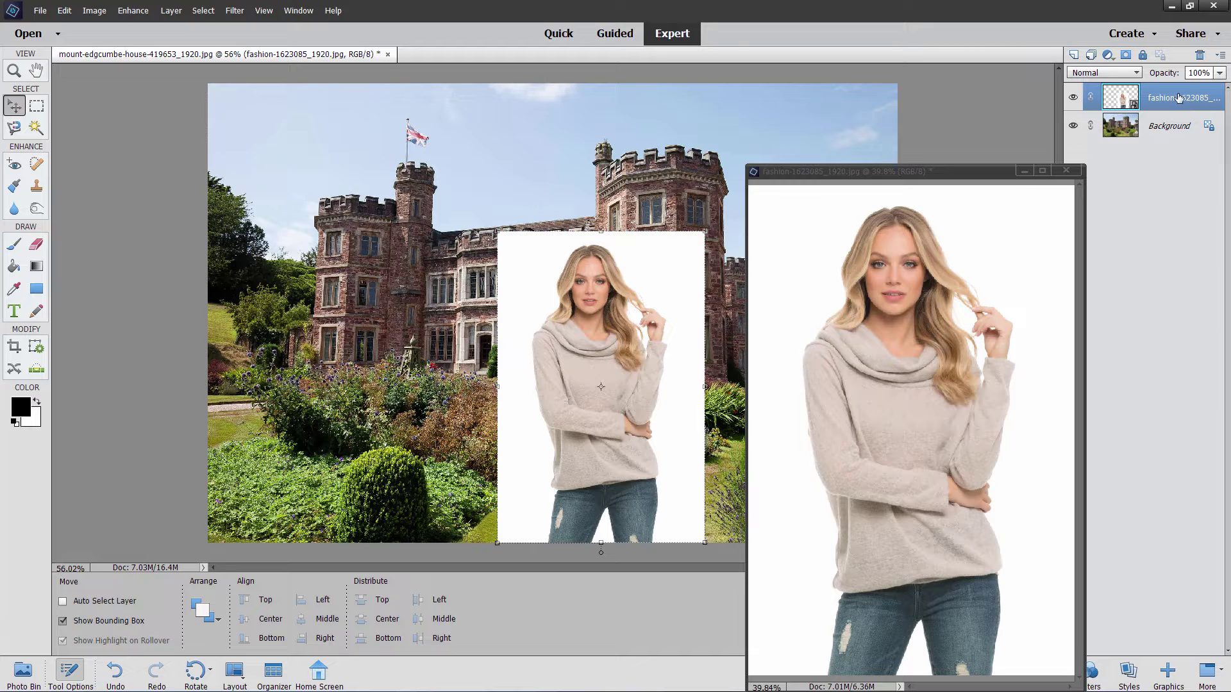
Delete the scaled fashion-1623085_1920.jpg layer from the house image
click(1200, 56)
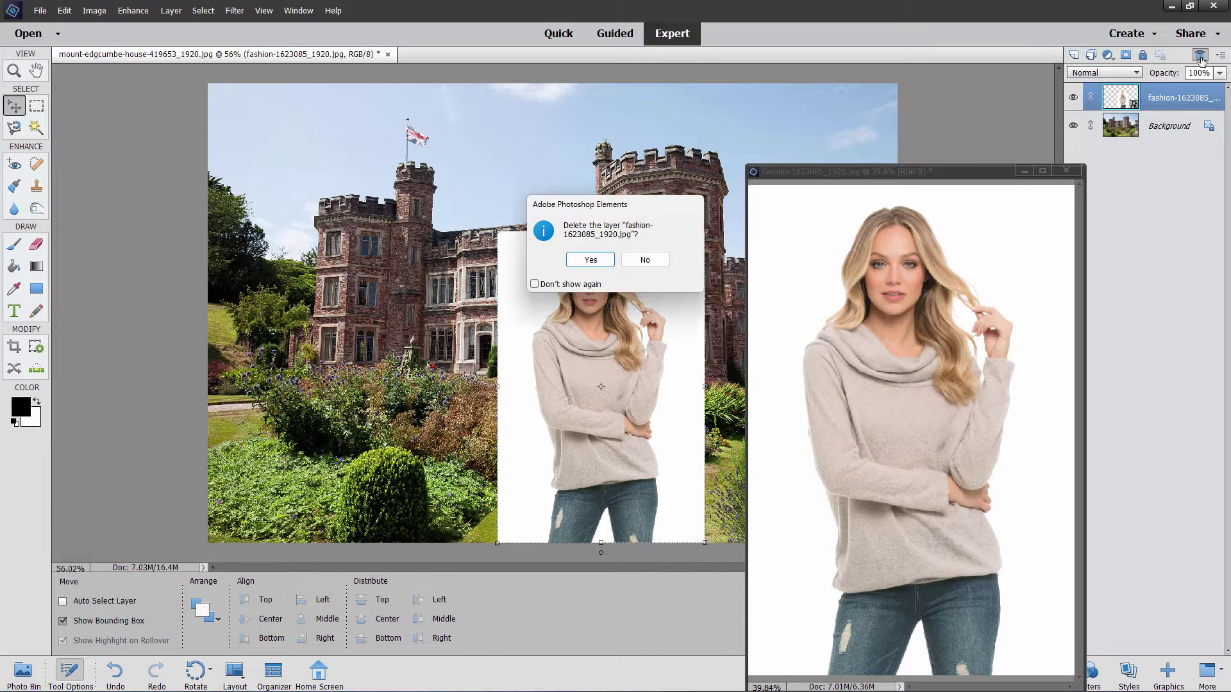
click(607, 262)
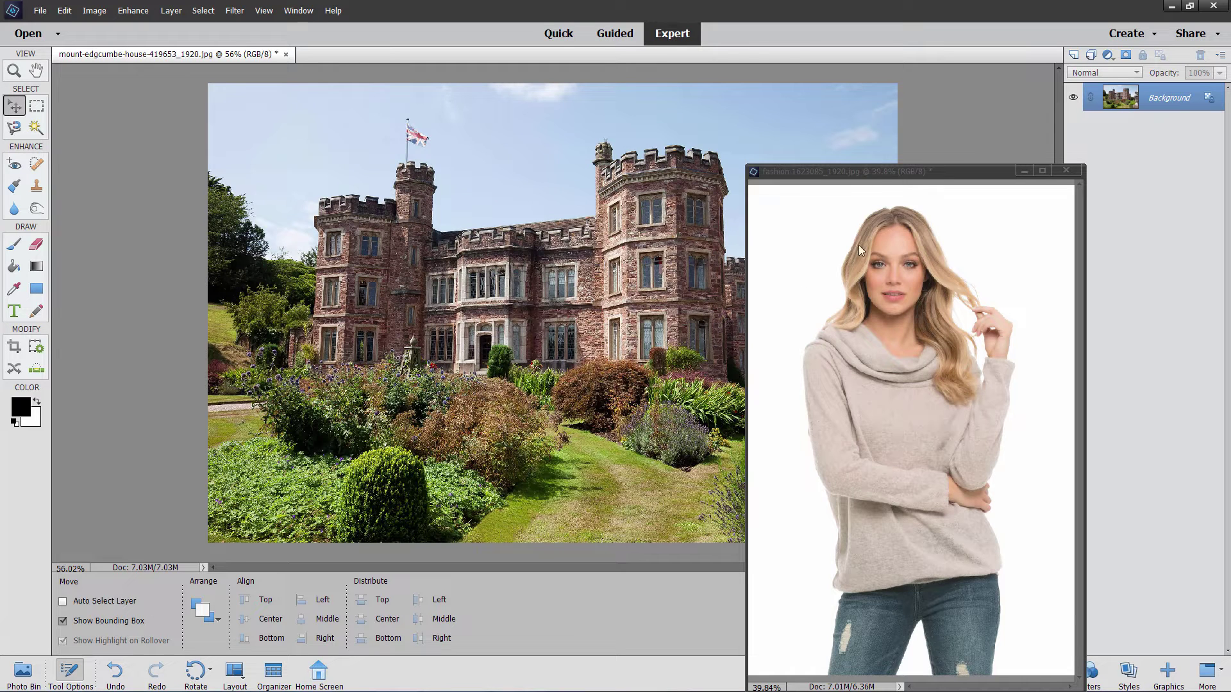
Make the house image active and minimize the floating window of the fashion photo
drag(860, 171, 917, 173)
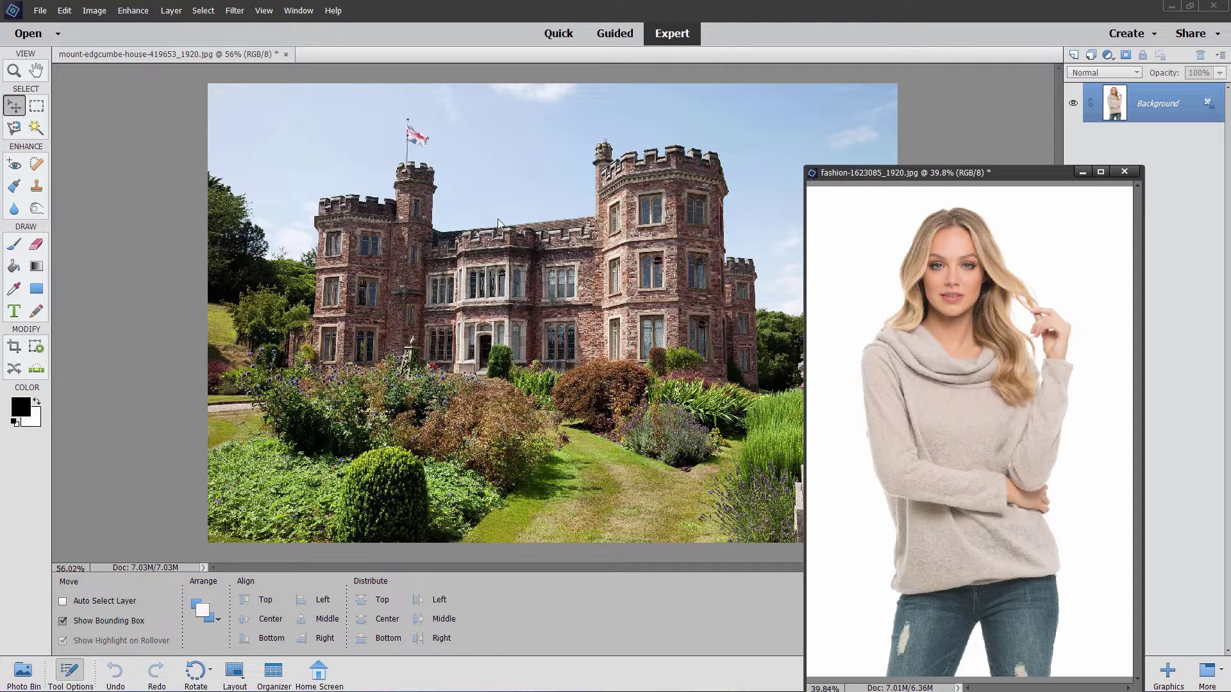
click(494, 201)
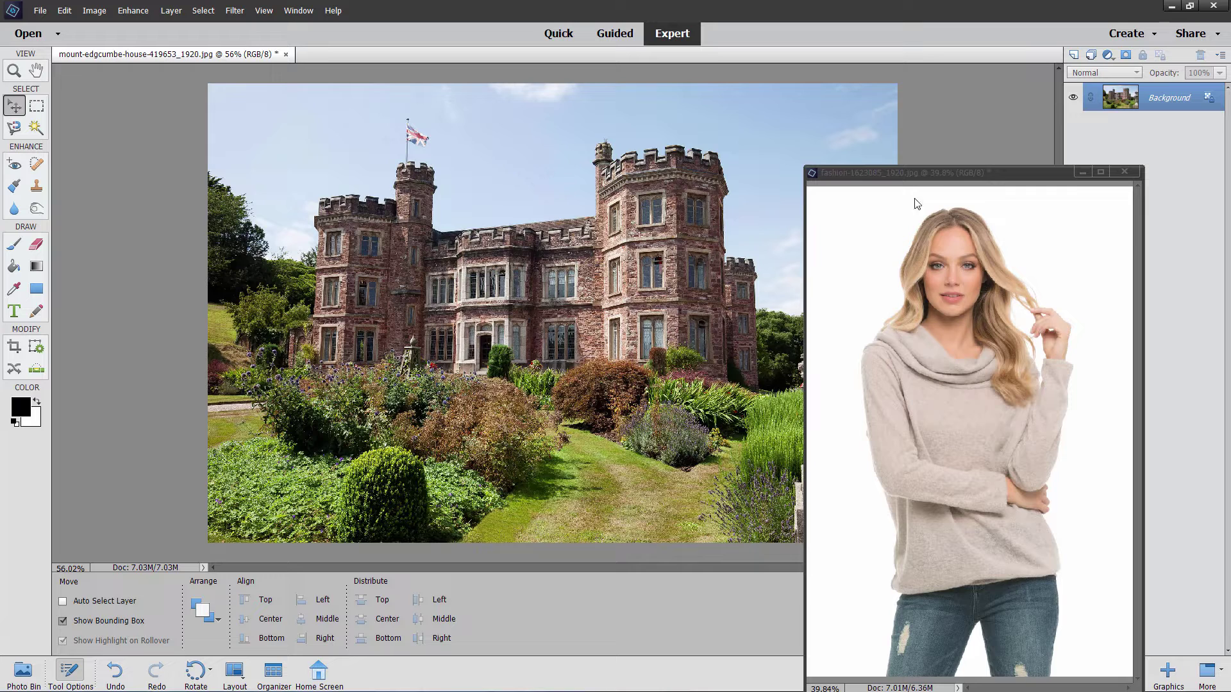
click(1080, 174)
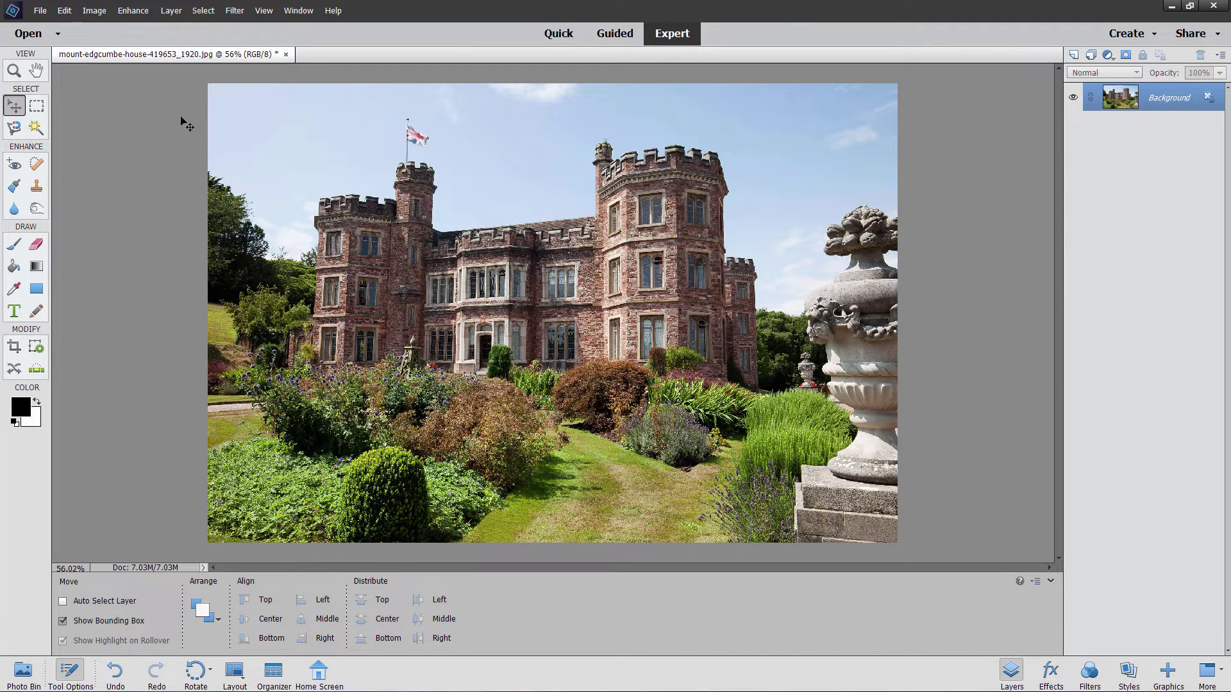
Place fashion-1623085_1920.jpg from the Projects folder into the house image
click(39, 13)
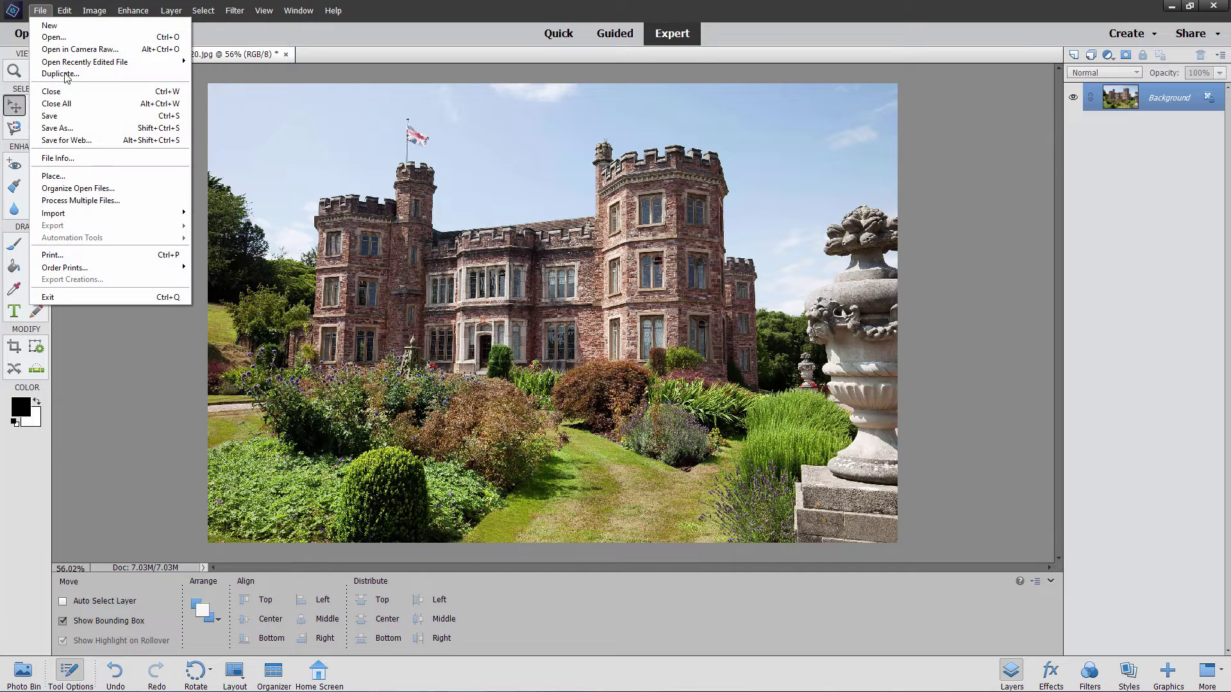
click(54, 176)
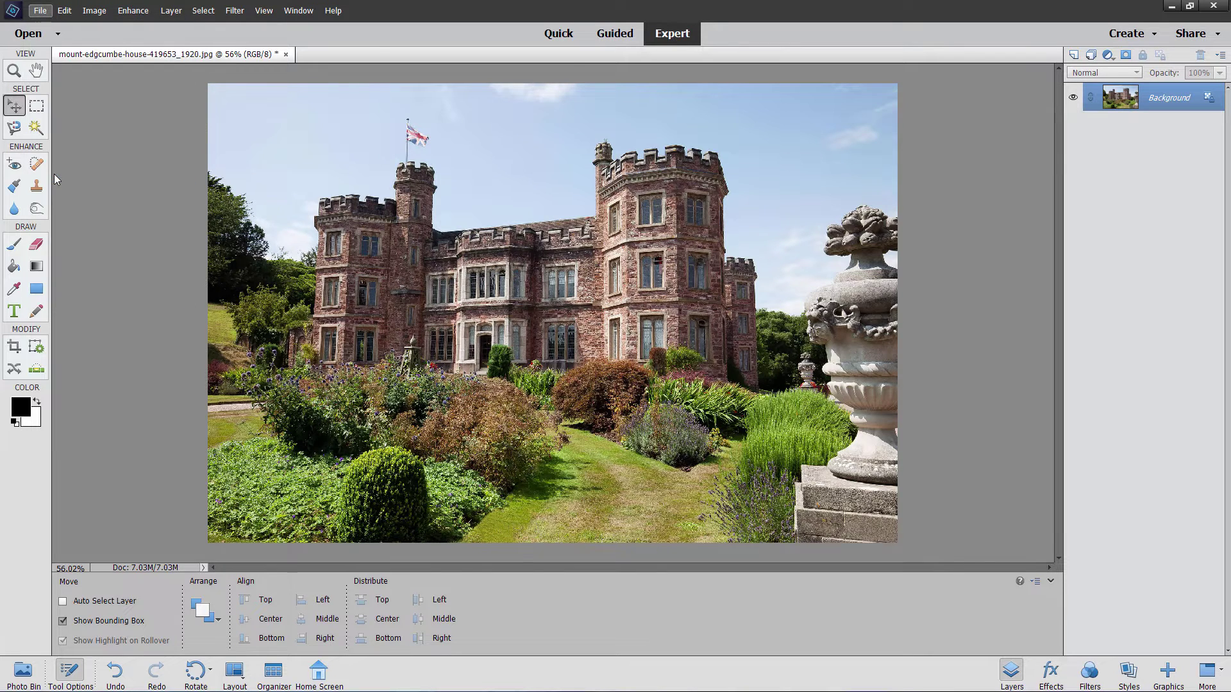
click(208, 158)
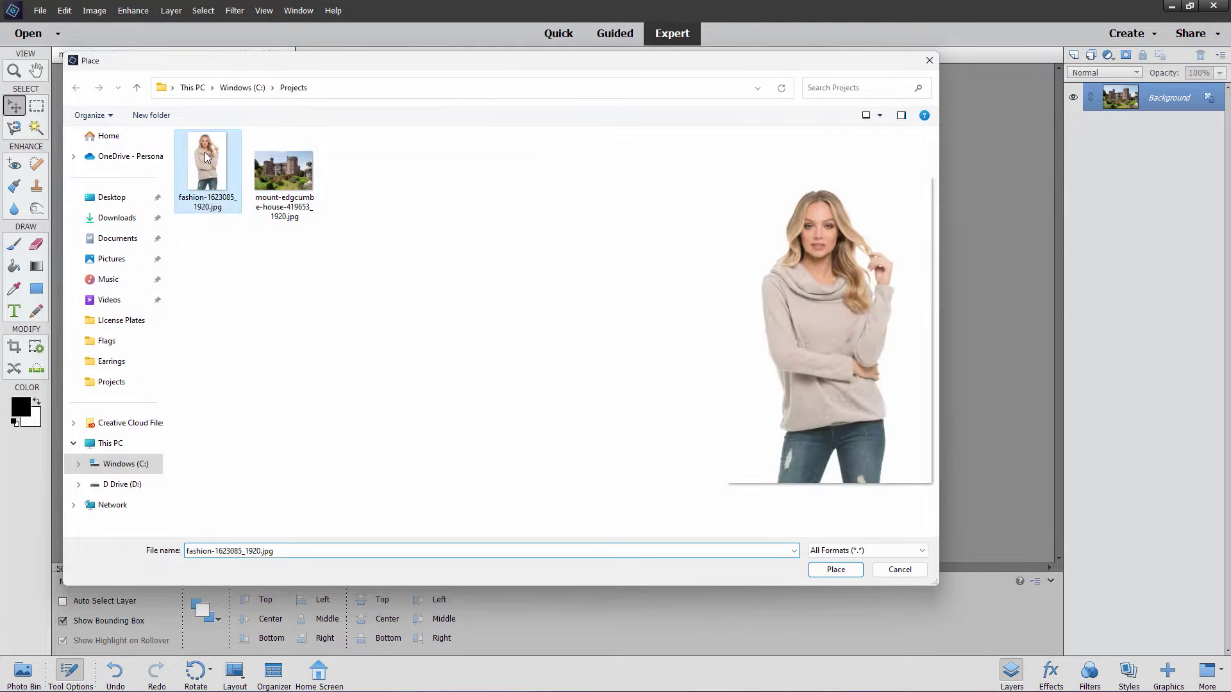
click(835, 570)
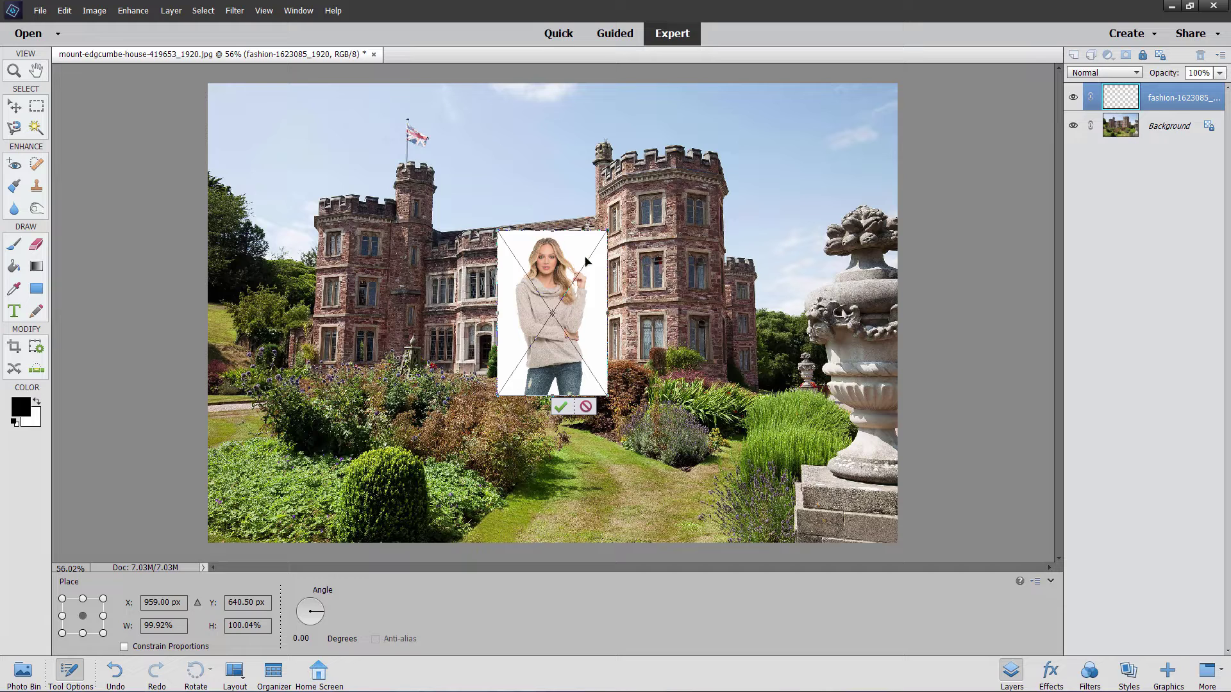
Scale the placed photo to about 177% and position it at the house image's bottom edge, around X 1095.5 px, Y 871 px
drag(607, 231, 717, 177)
drag(666, 395, 693, 435)
drag(622, 388, 634, 511)
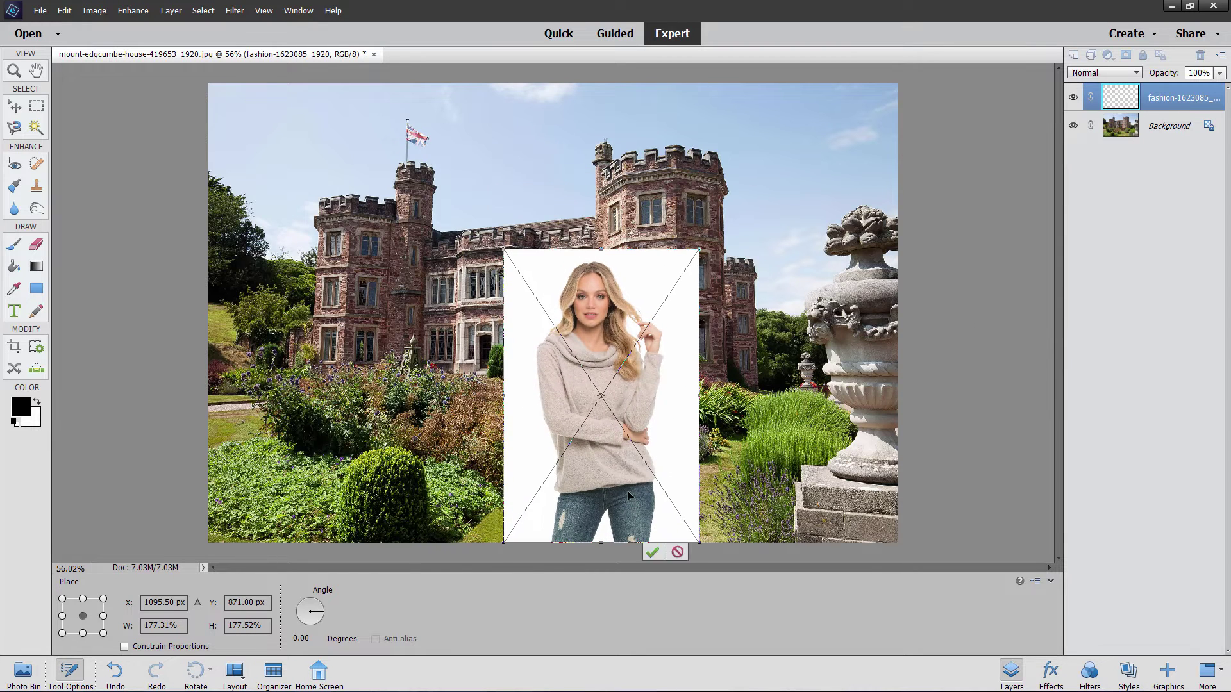
click(650, 551)
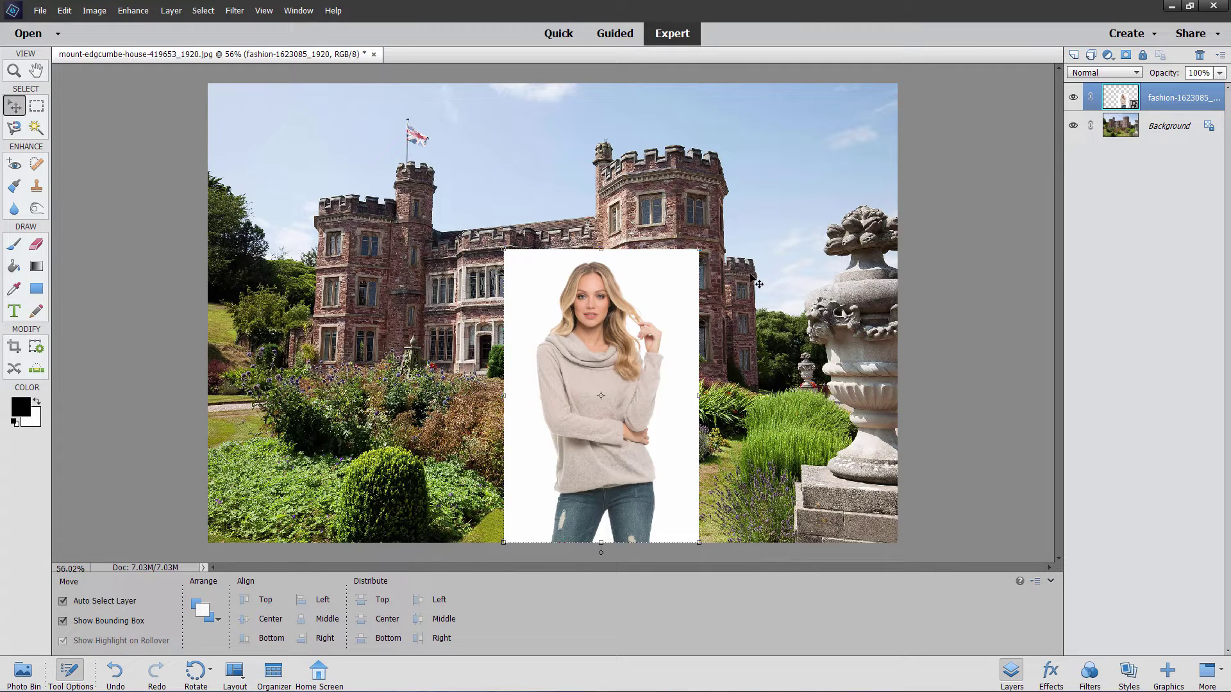
key(ctrl+t)
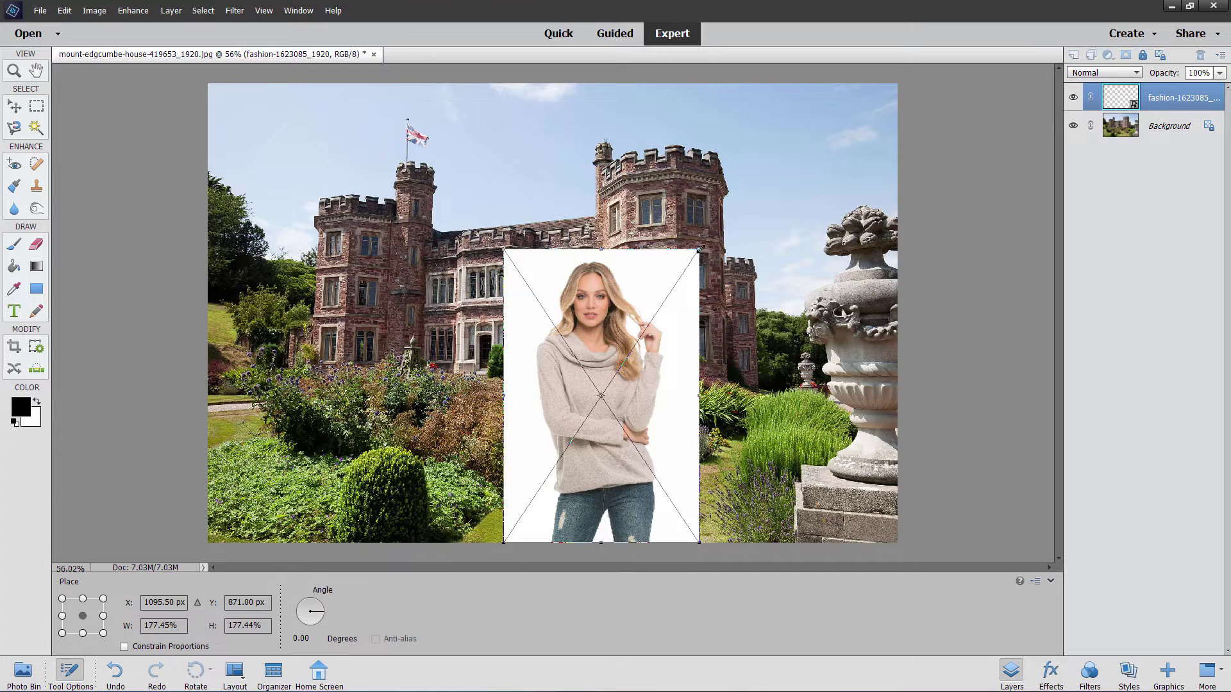
drag(699, 251, 752, 212)
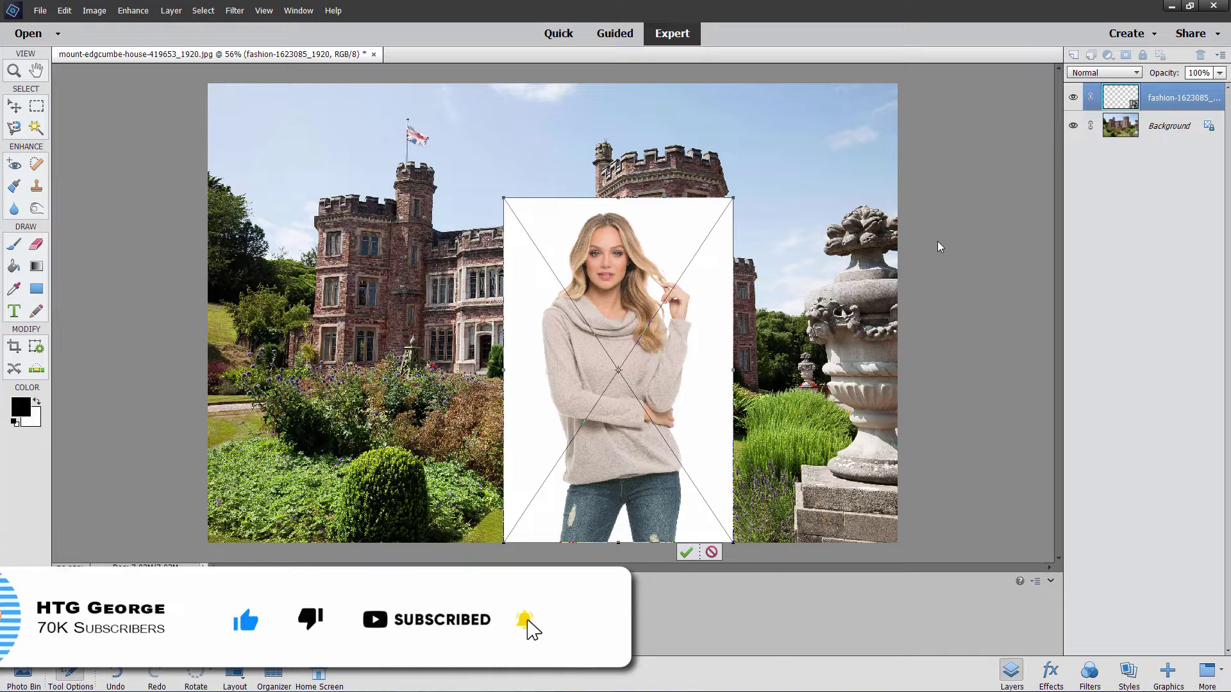
click(711, 552)
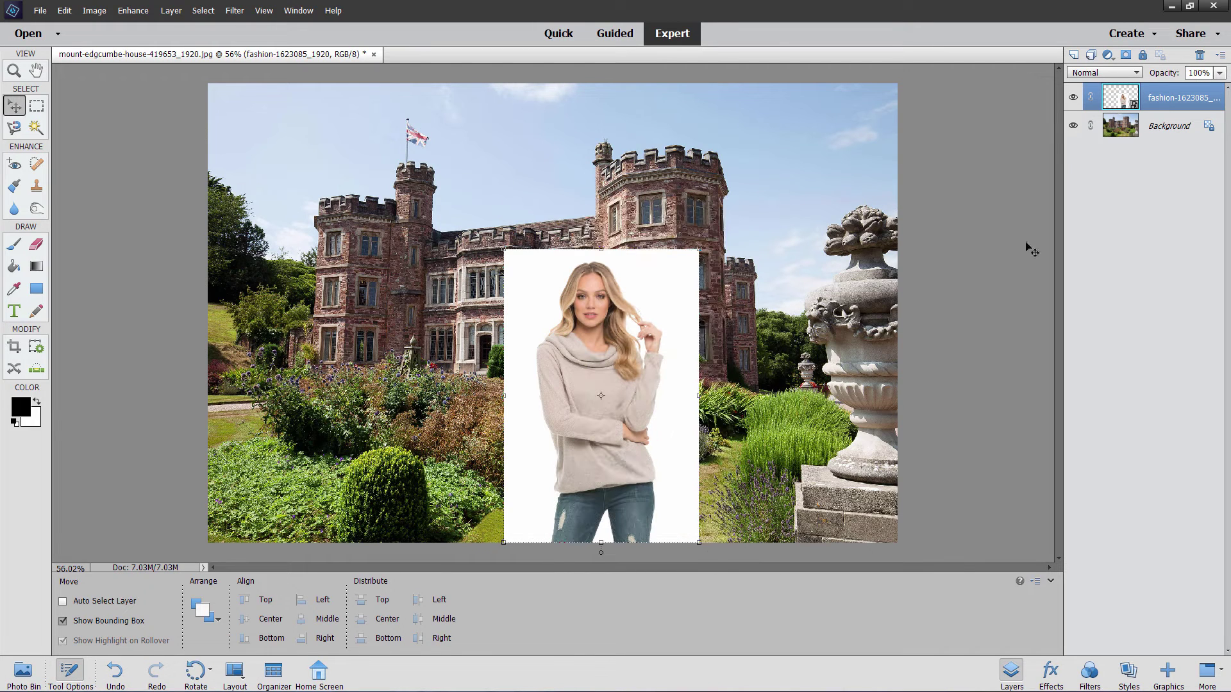
Delete the fashion-1623085_1920 layer from the house image
click(1200, 58)
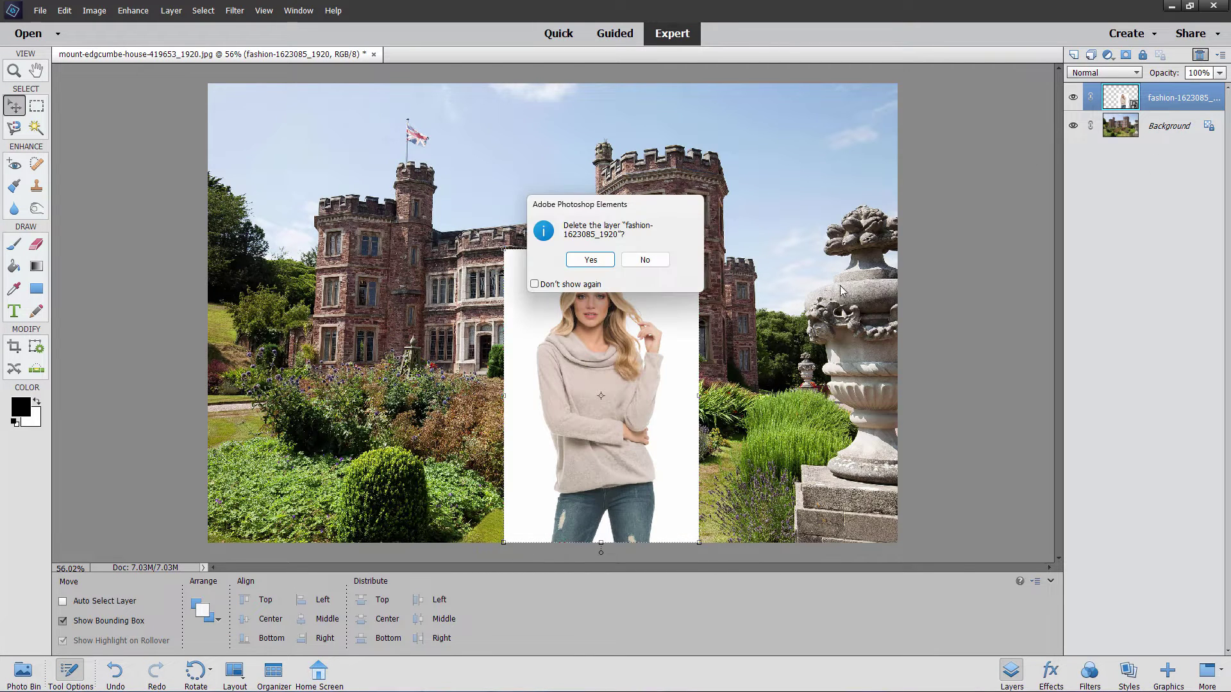
click(609, 264)
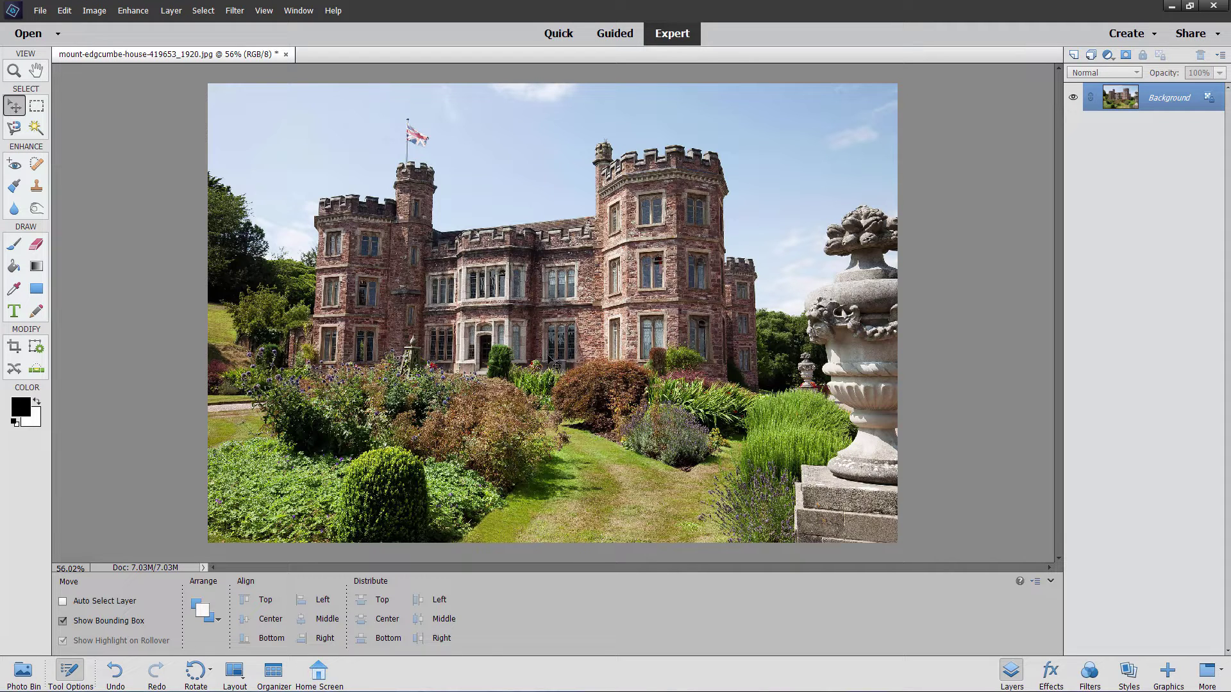
Resample the house image to a resolution of 300 pixels/inch using Bicubic Smoother (best for enlargement)
click(94, 10)
mouse_move(118, 88)
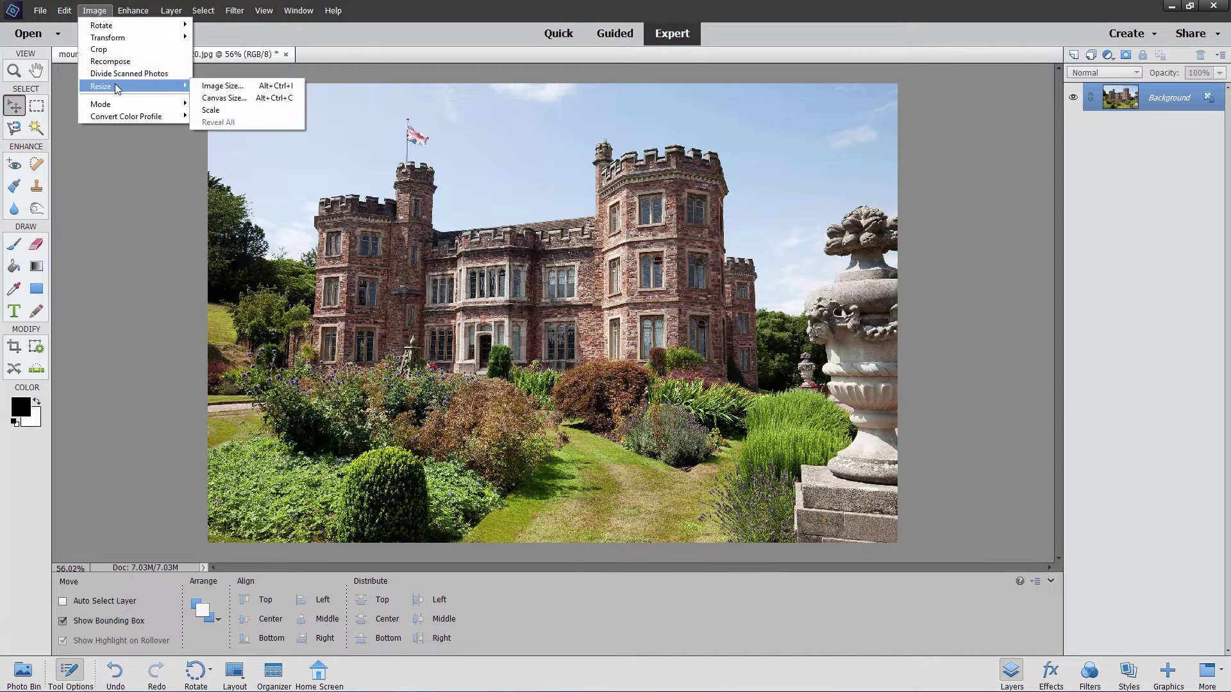
click(219, 85)
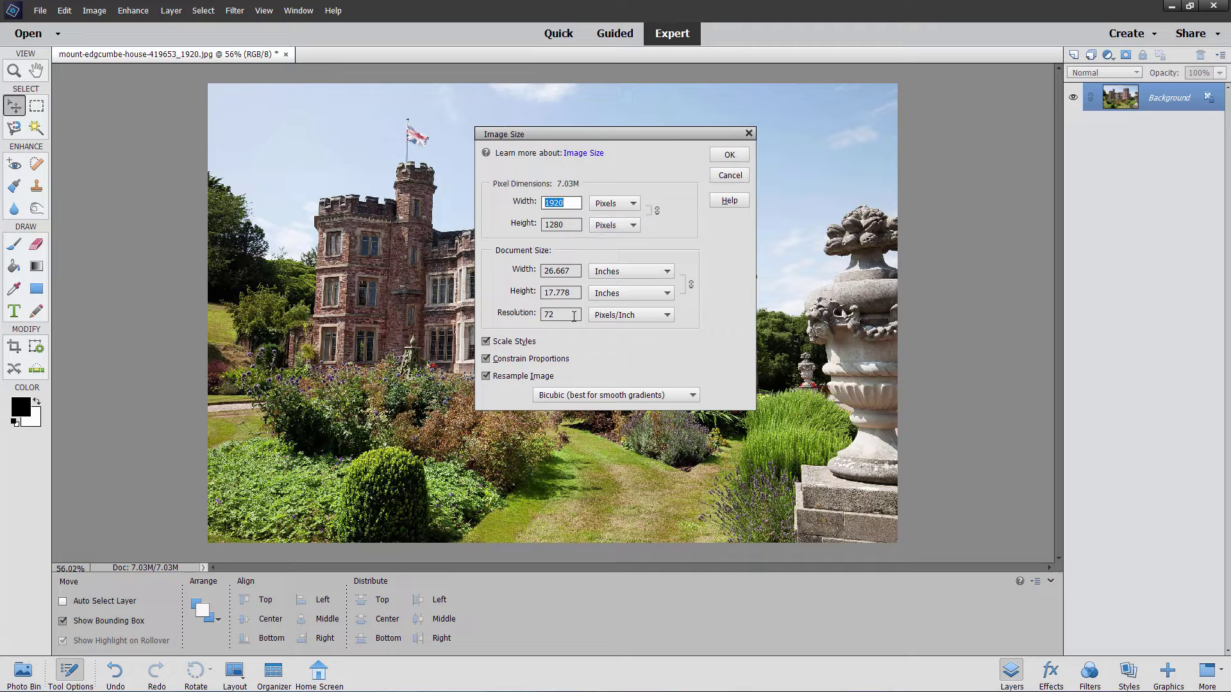
drag(574, 316, 487, 324)
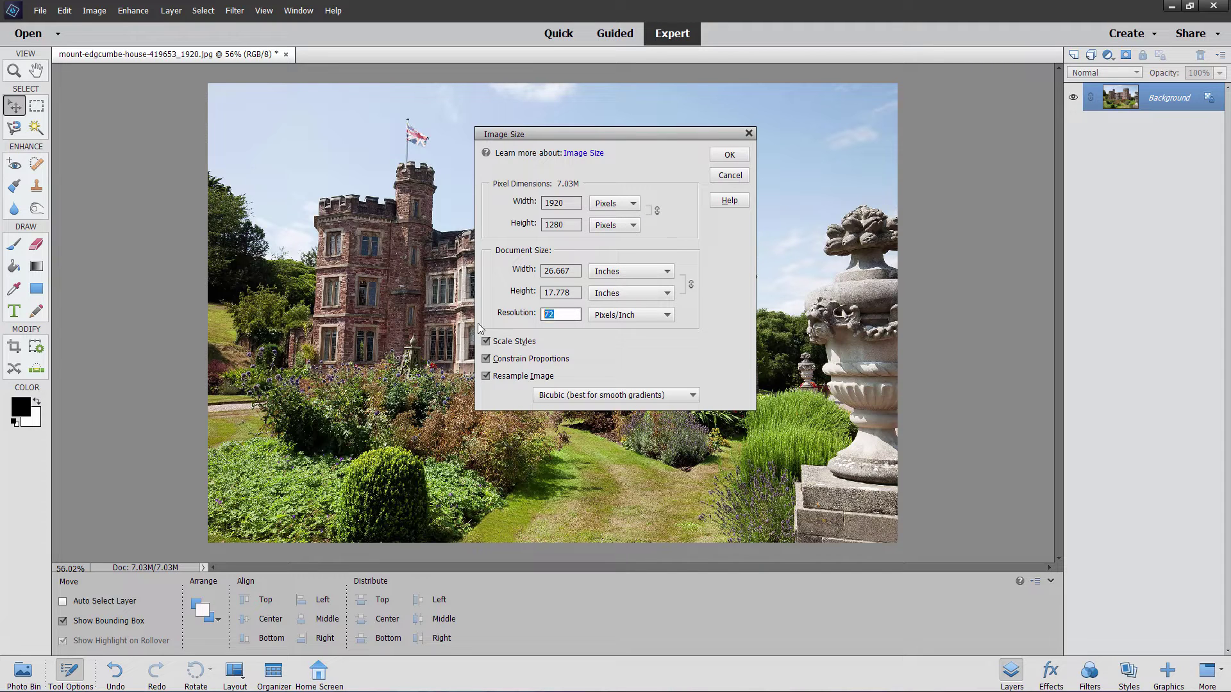
text(300)
click(621, 395)
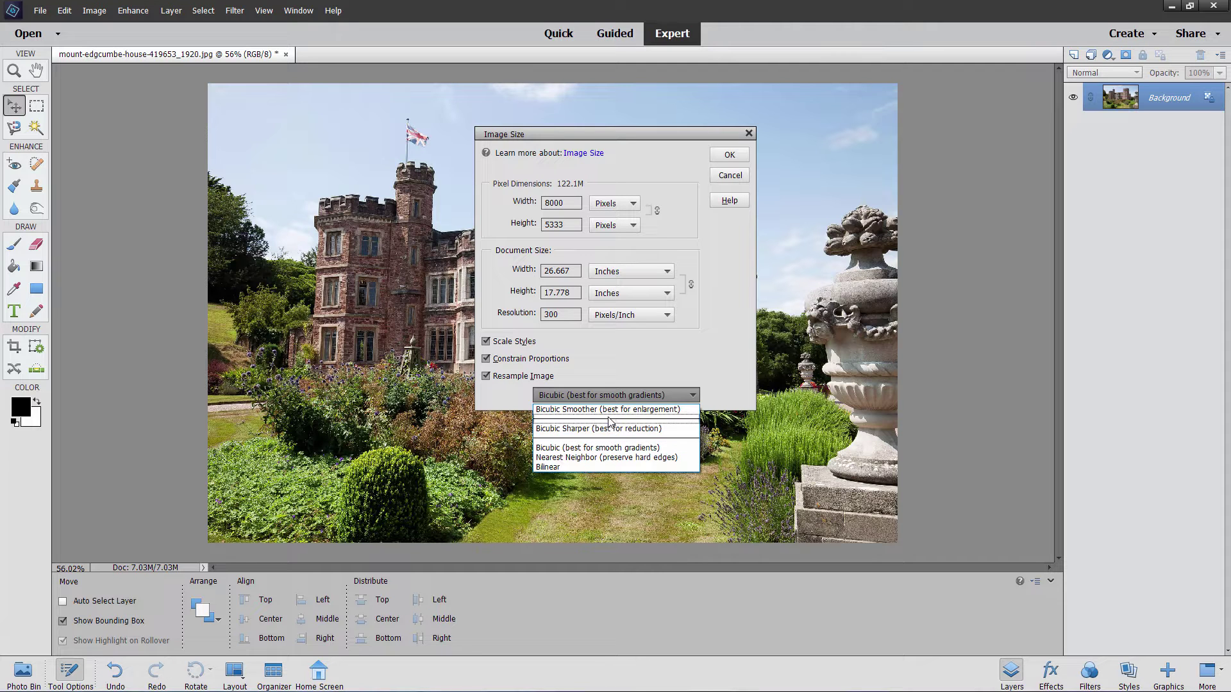
click(590, 410)
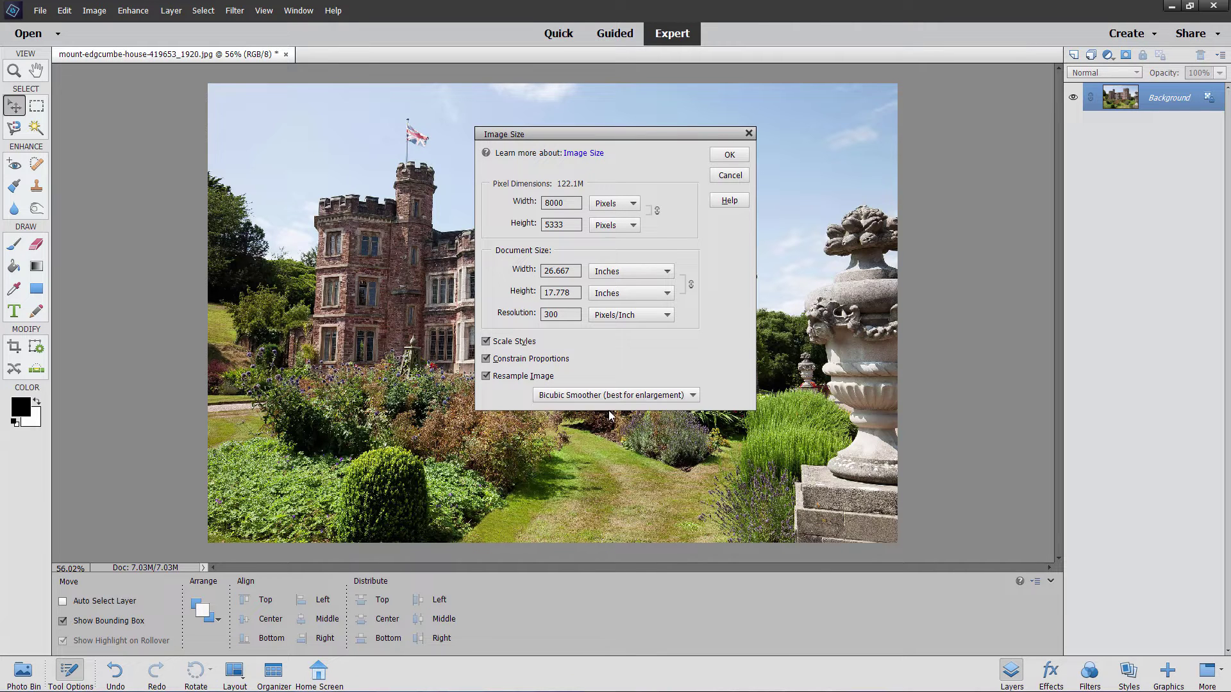
click(726, 155)
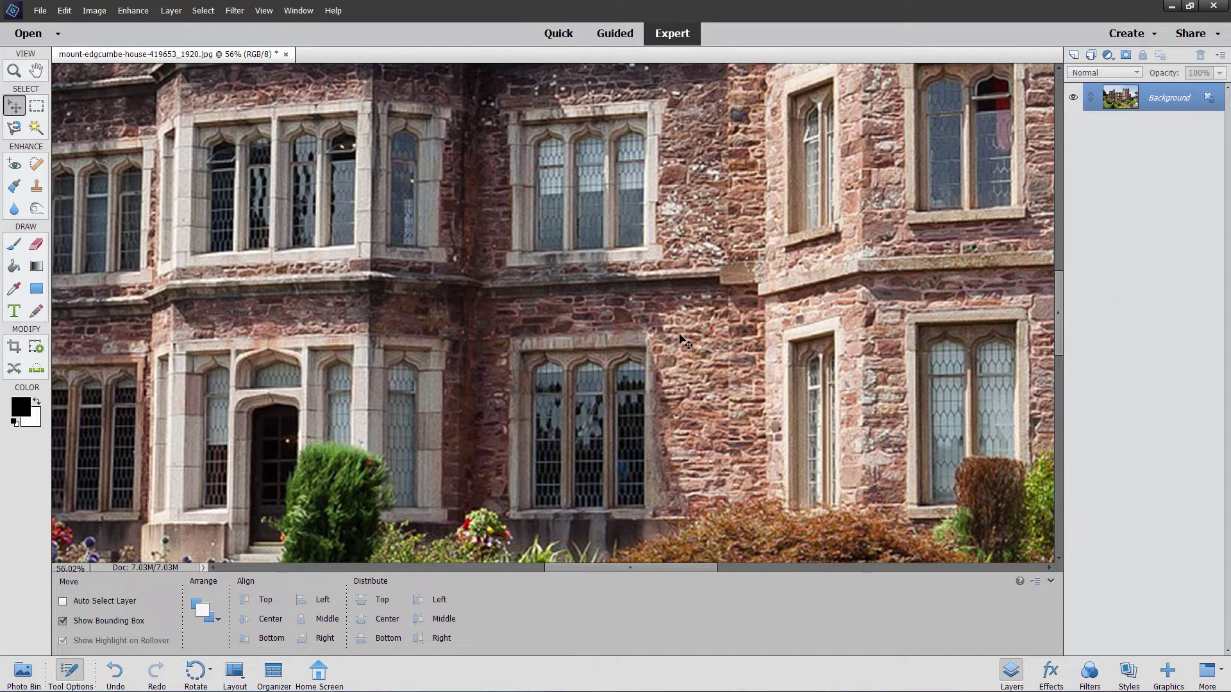
key(ctrl+0)
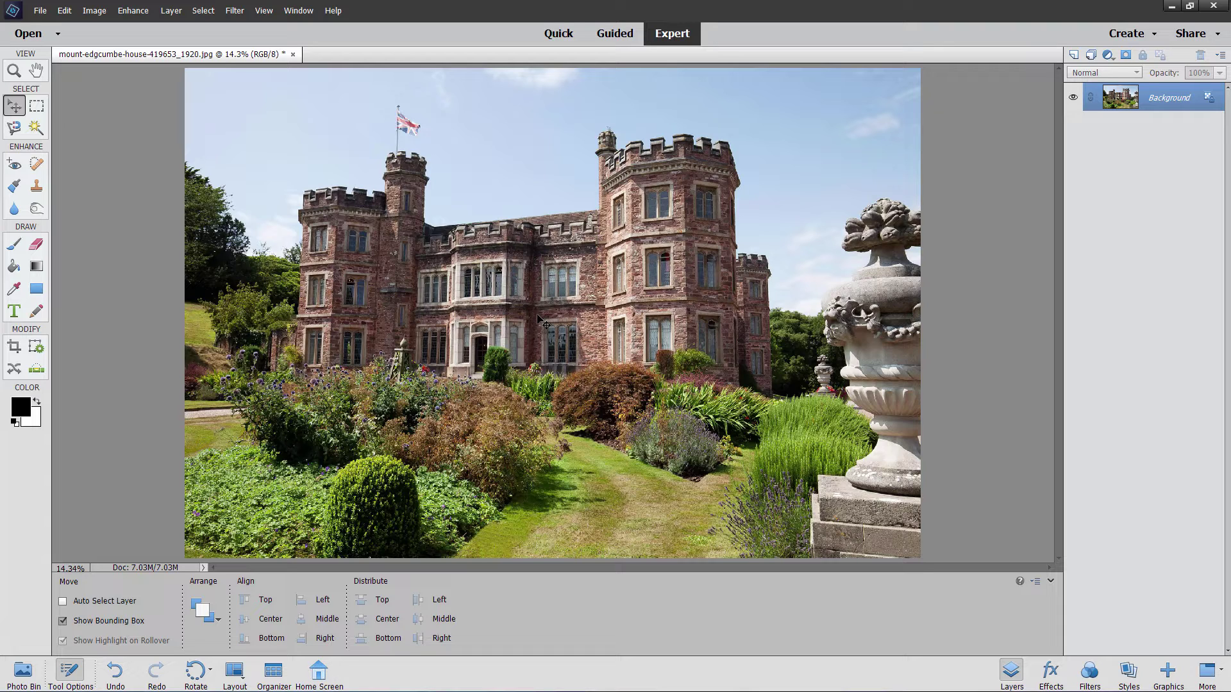
Place the fashion-1623085_1920 photo into the house image, scaled to about 214% and resting on the image's bottom edge
click(40, 10)
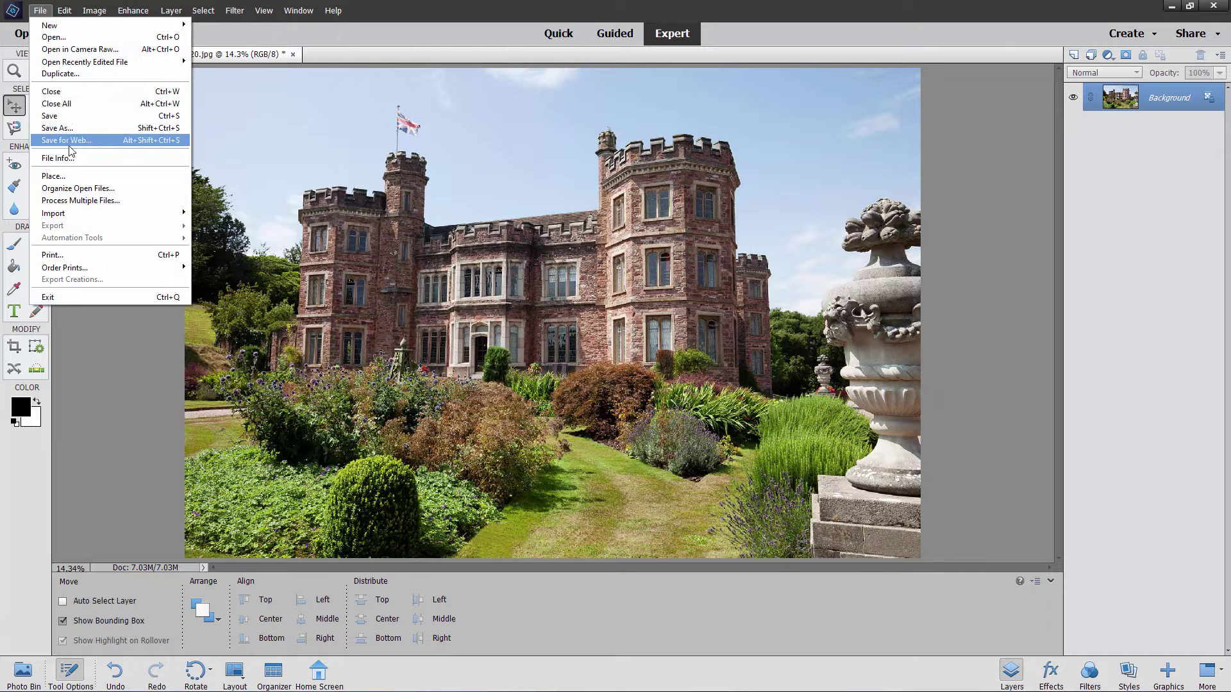
click(72, 172)
click(205, 163)
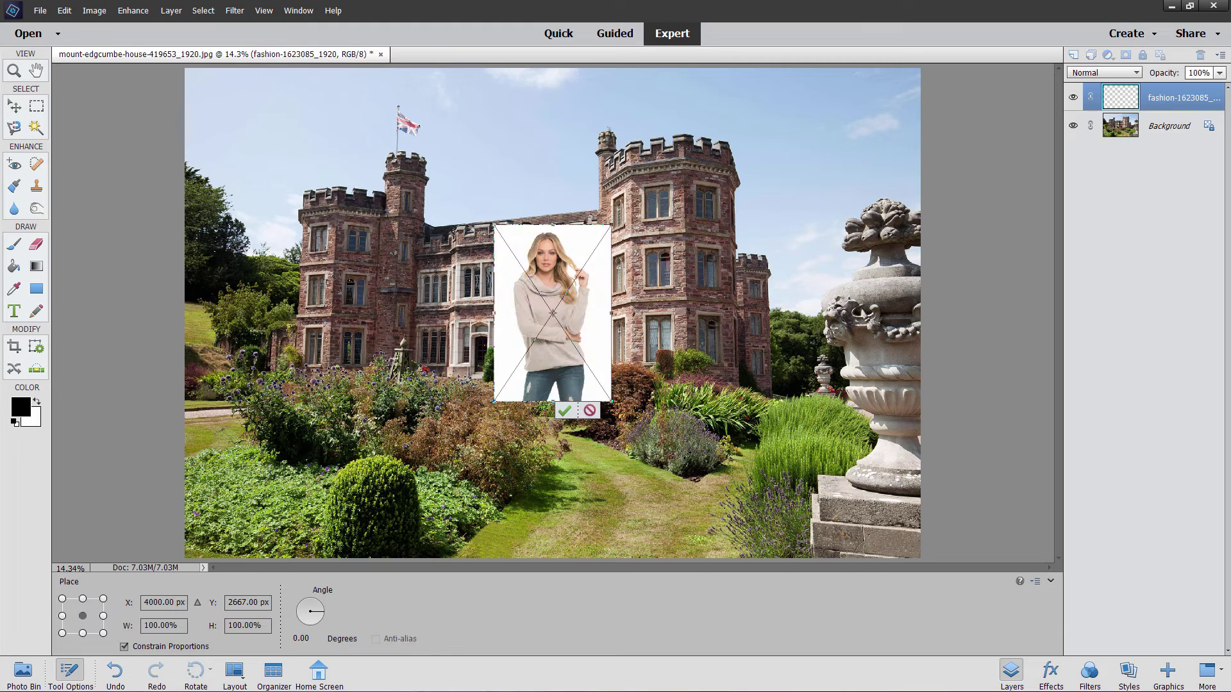
mouse_move(611, 402)
mouse_down()
mouse_move(669, 503)
mouse_move(654, 483)
mouse_move(687, 506)
mouse_move(699, 499)
mouse_move(712, 521)
mouse_move(612, 420)
mouse_up()
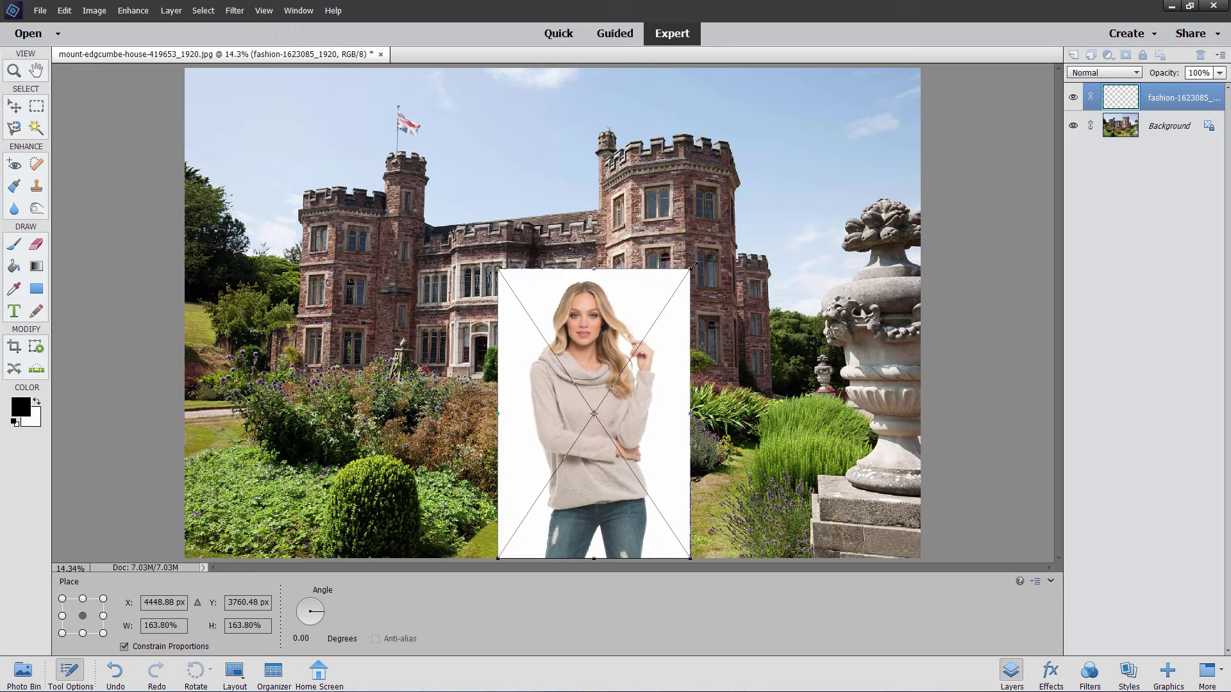
drag(686, 259, 780, 181)
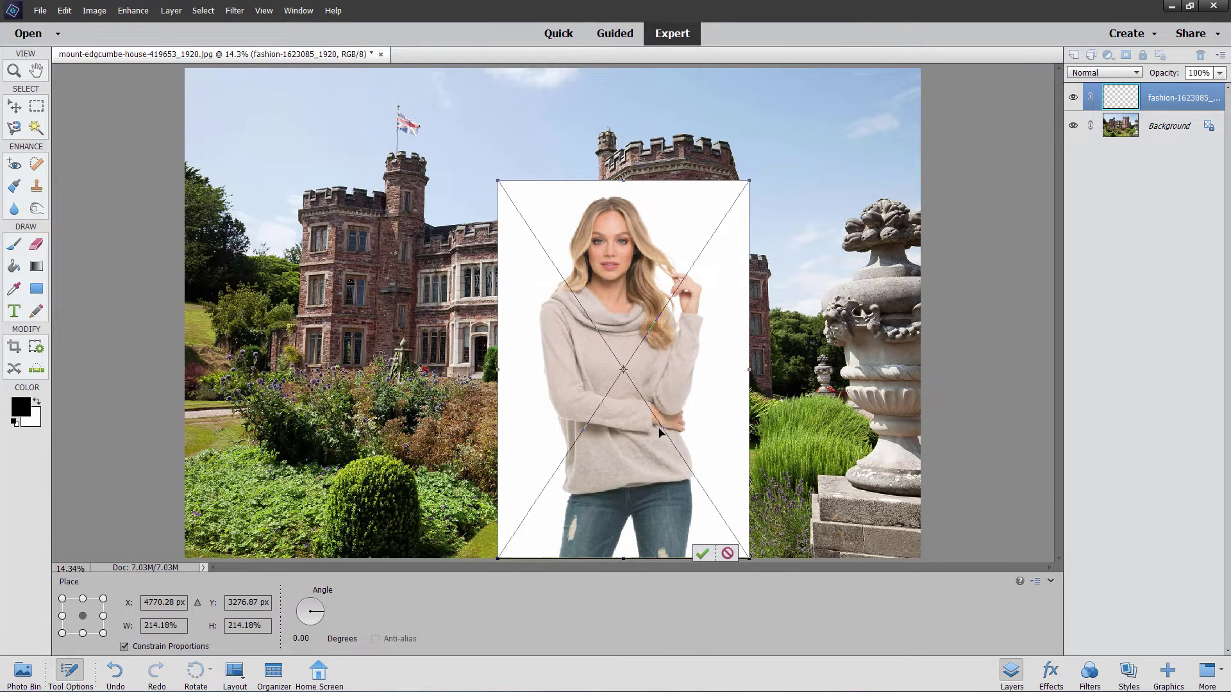
drag(645, 449, 639, 448)
click(695, 554)
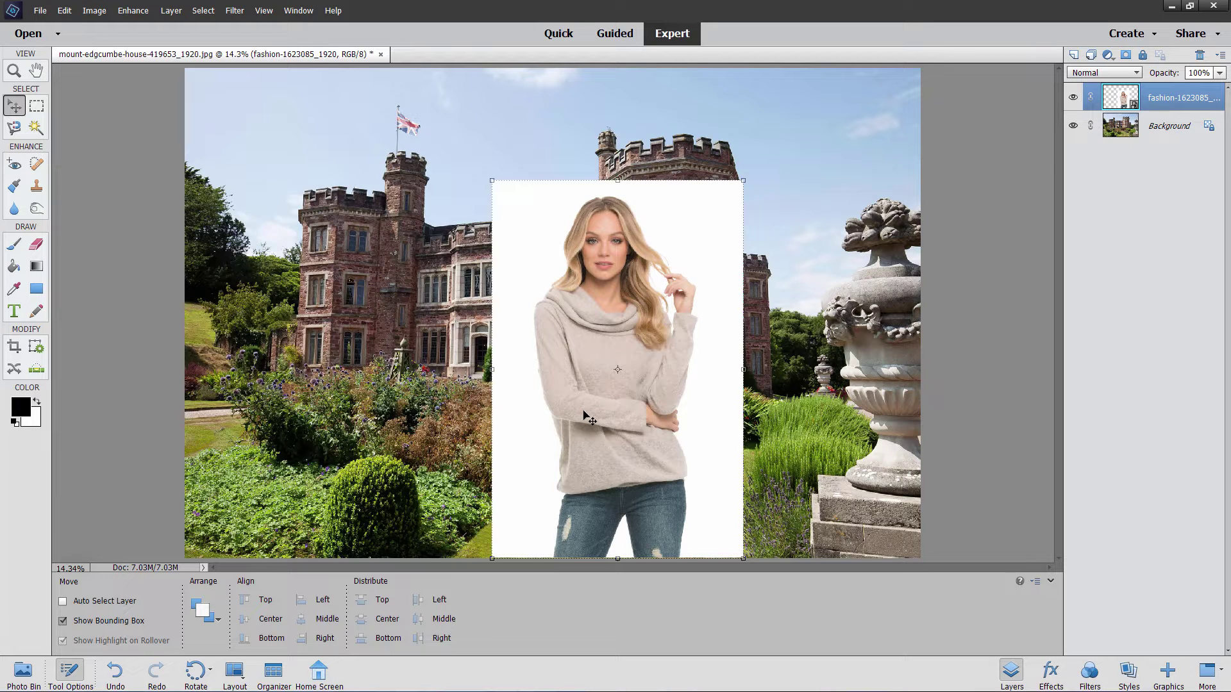
Check the house image's pixel dimensions and resolution in the Image Size settings without changing them
click(96, 11)
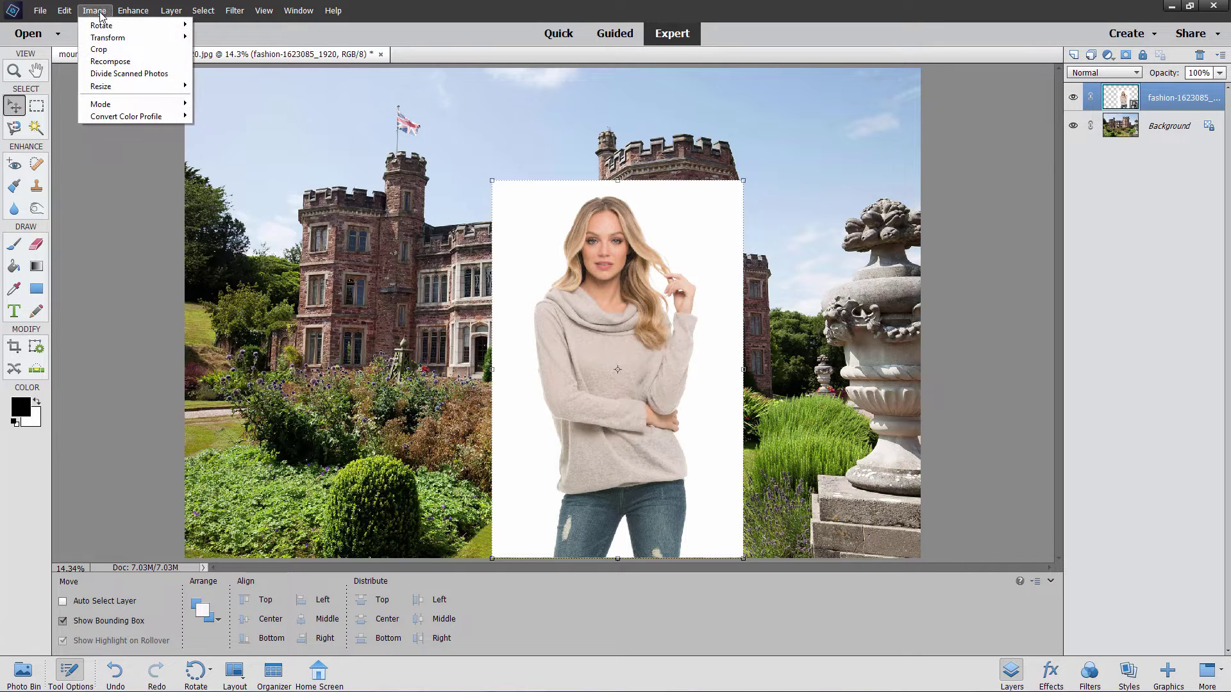
mouse_move(136, 87)
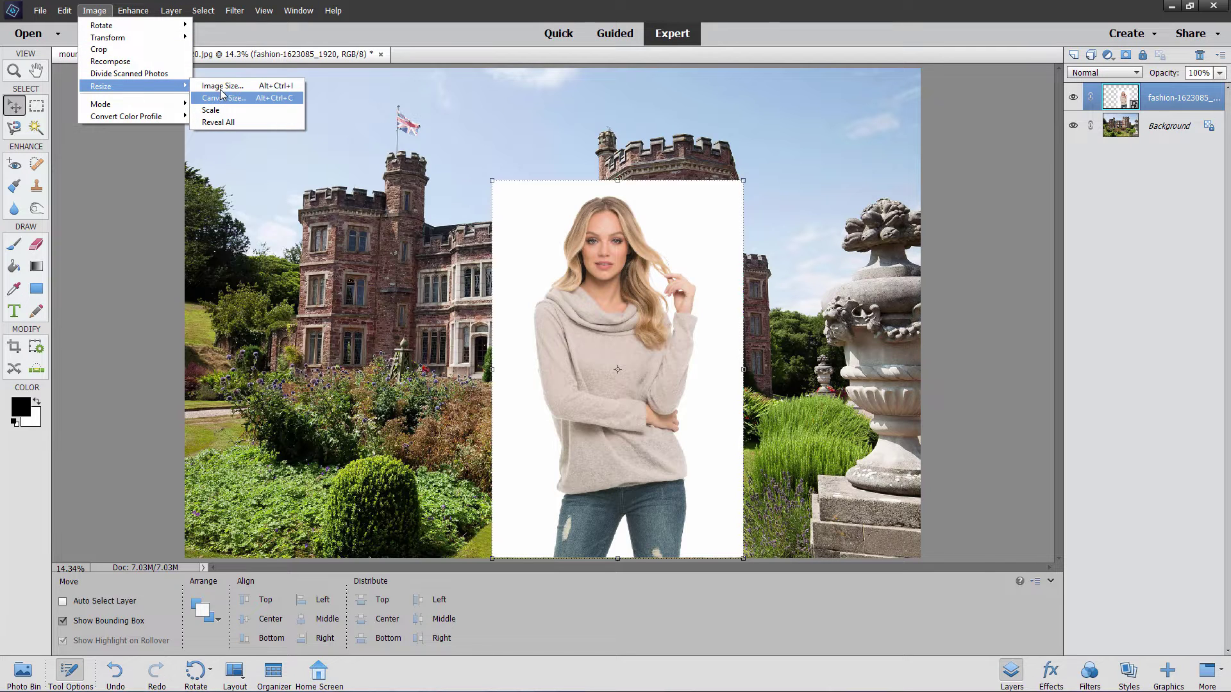
click(222, 96)
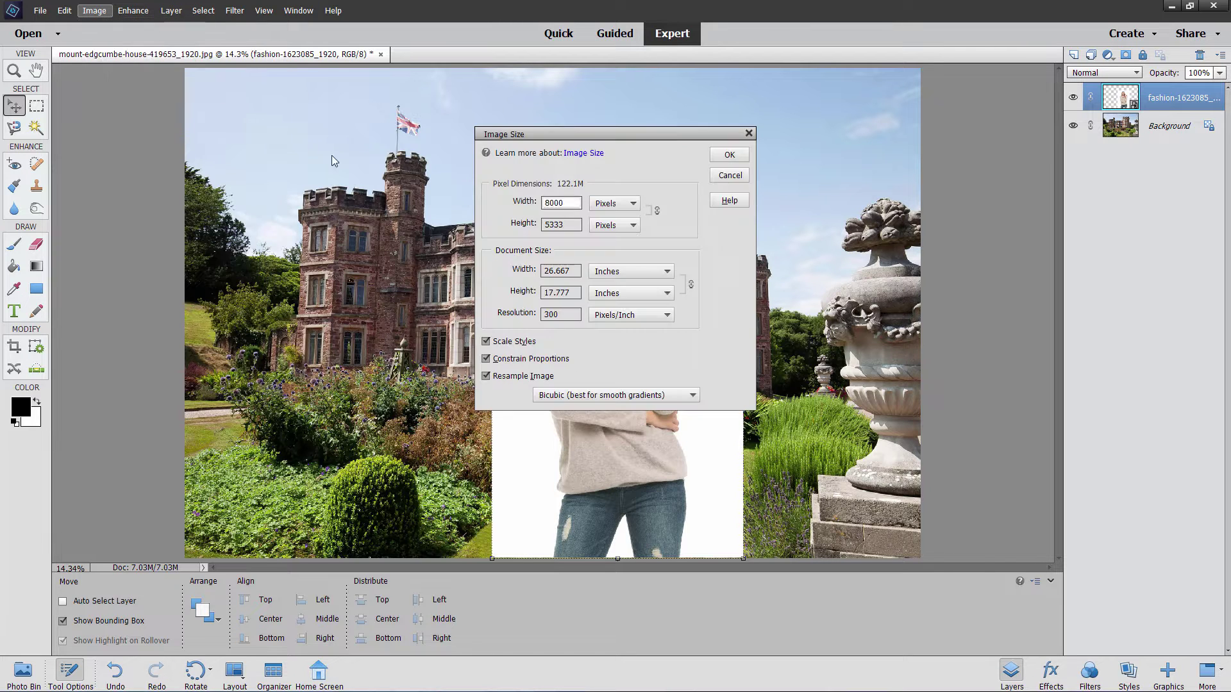
click(569, 315)
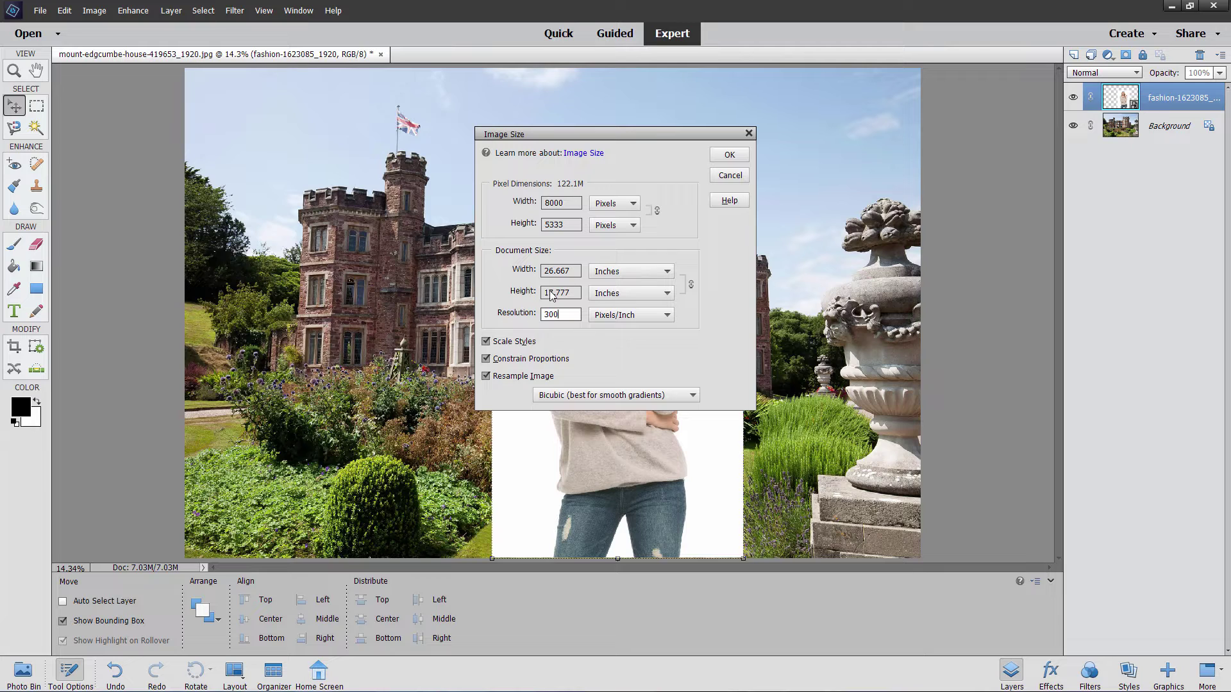
click(731, 175)
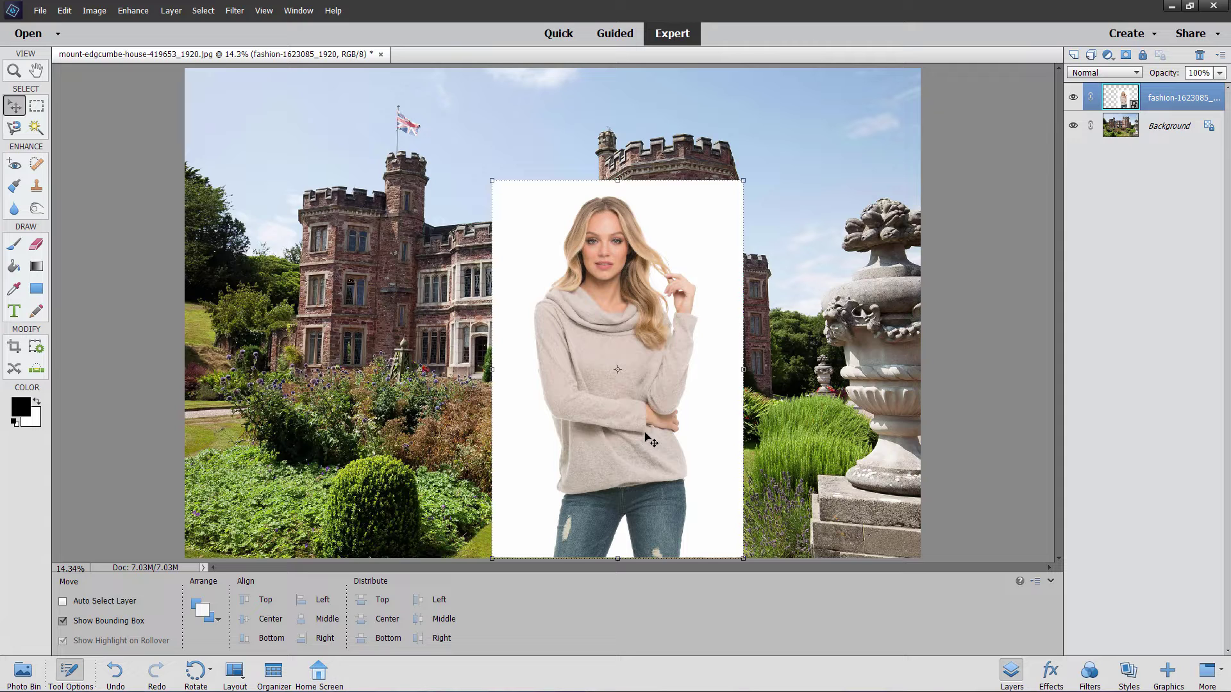
right_click(1163, 101)
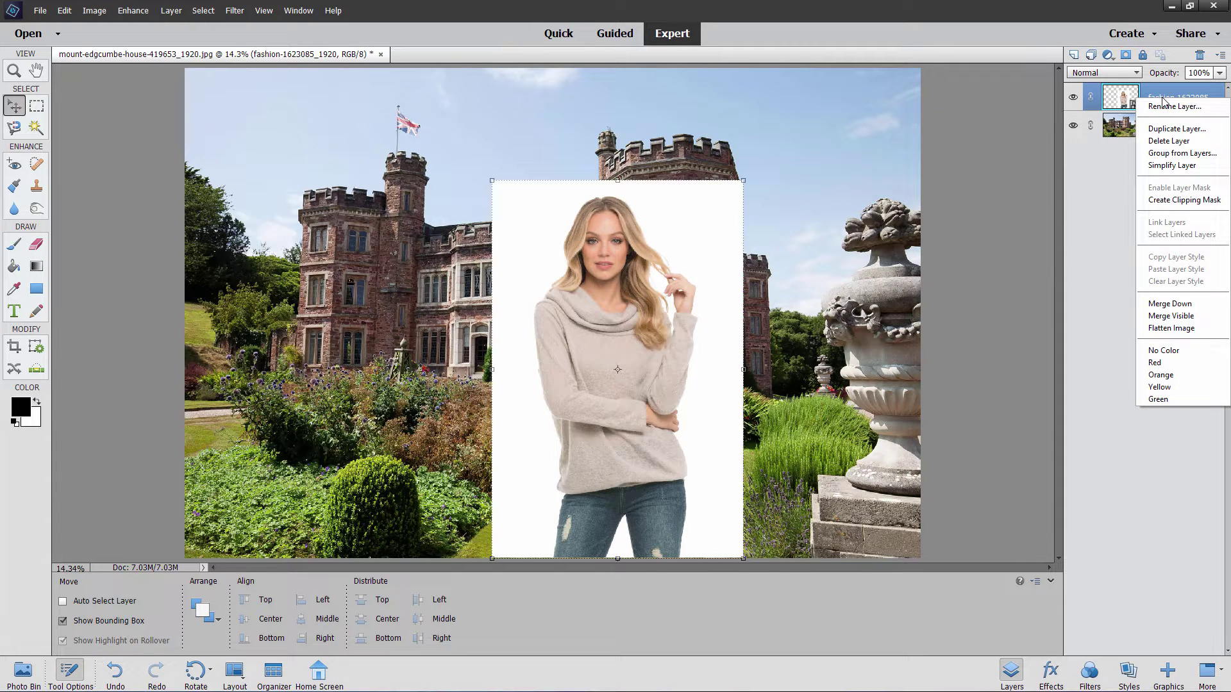
click(1040, 192)
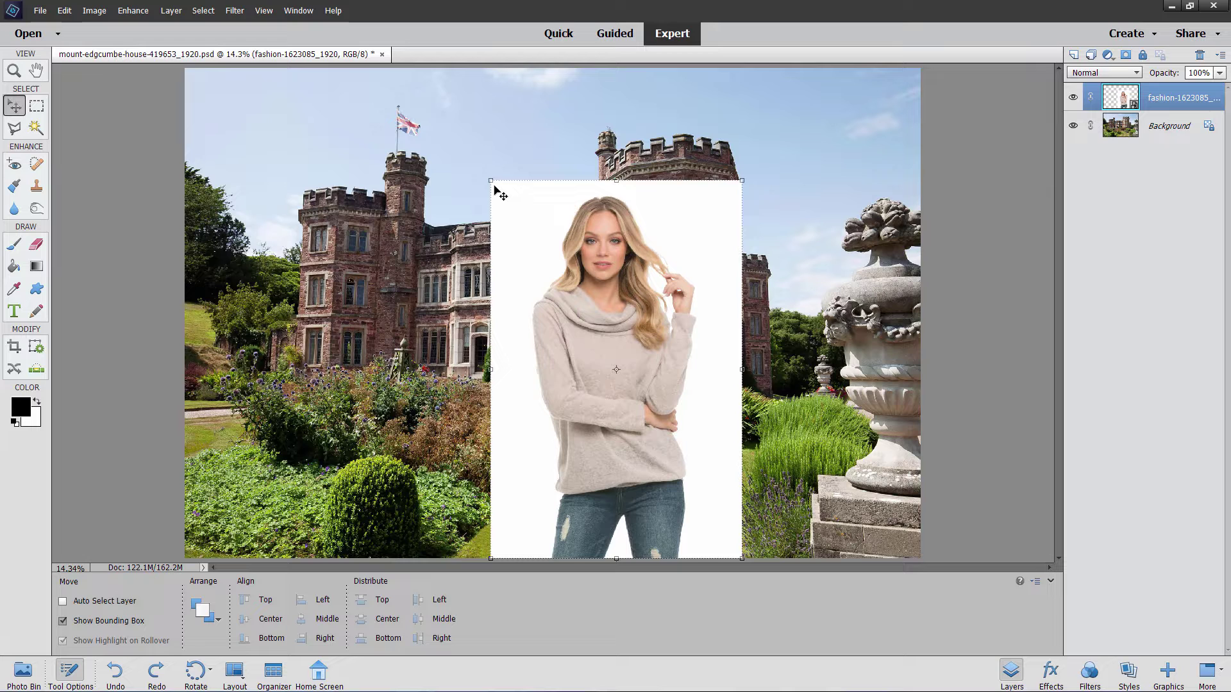
Scale the fashion photo layer down to about 83% and shift it slightly toward the urn, keeping it on the image's bottom edge
drag(491, 181, 534, 245)
drag(678, 426, 683, 427)
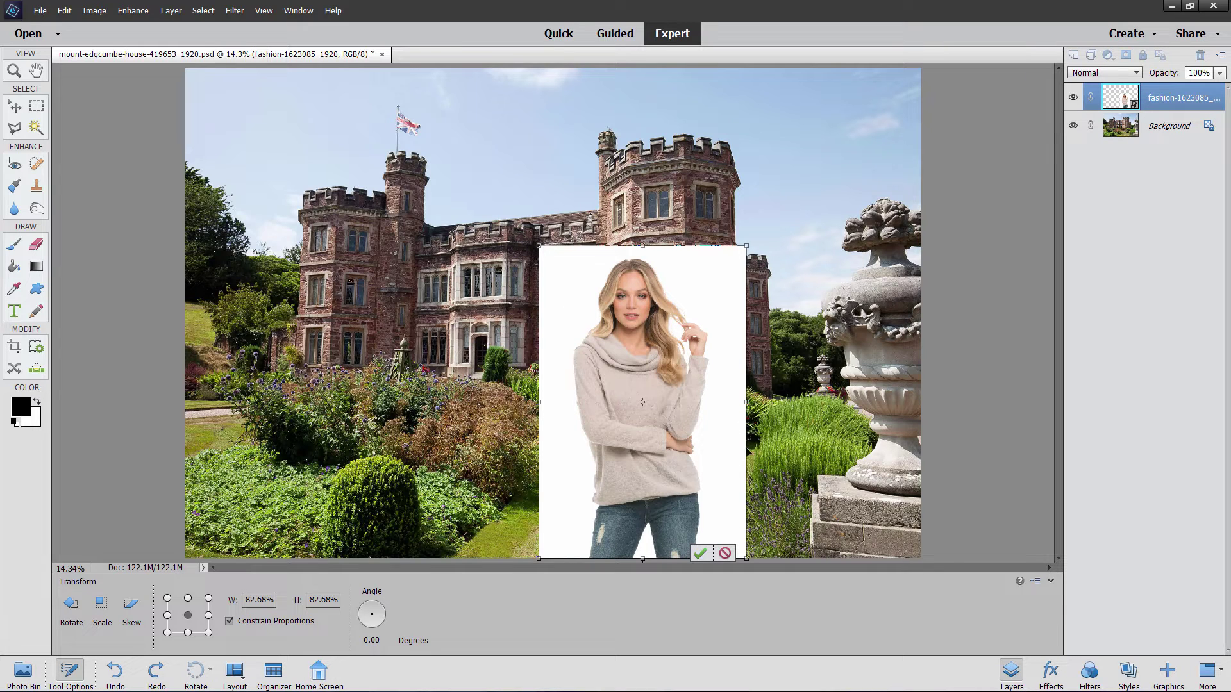
drag(746, 245, 748, 243)
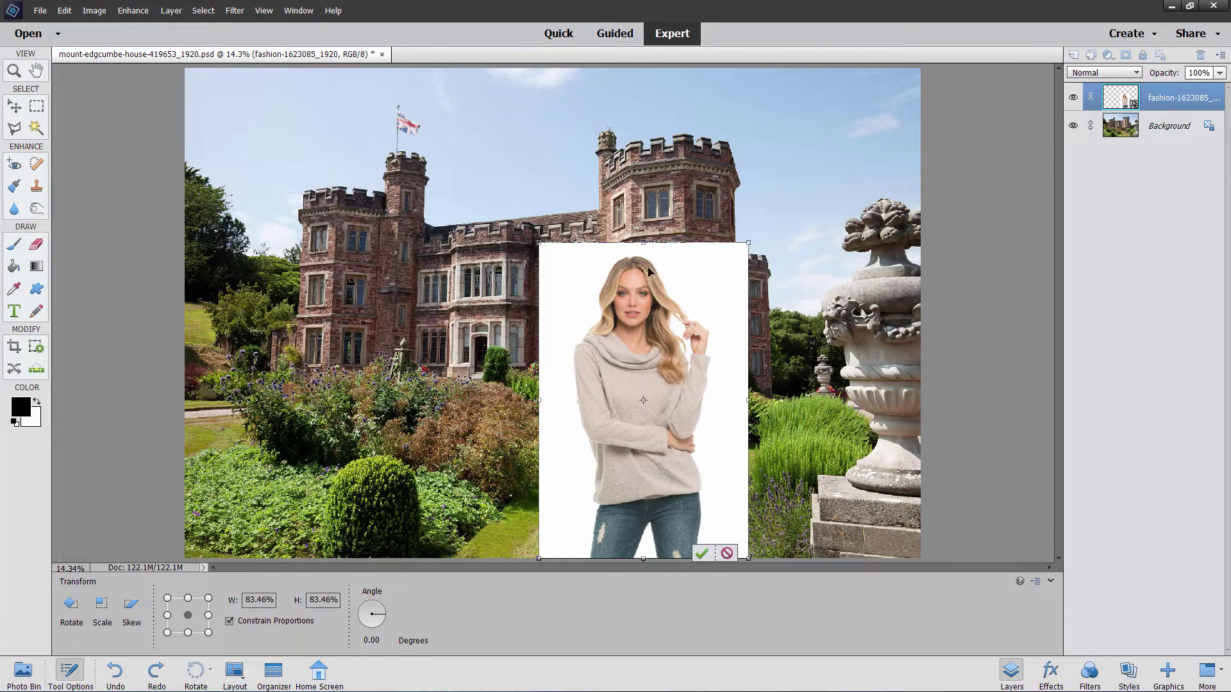
key(Return)
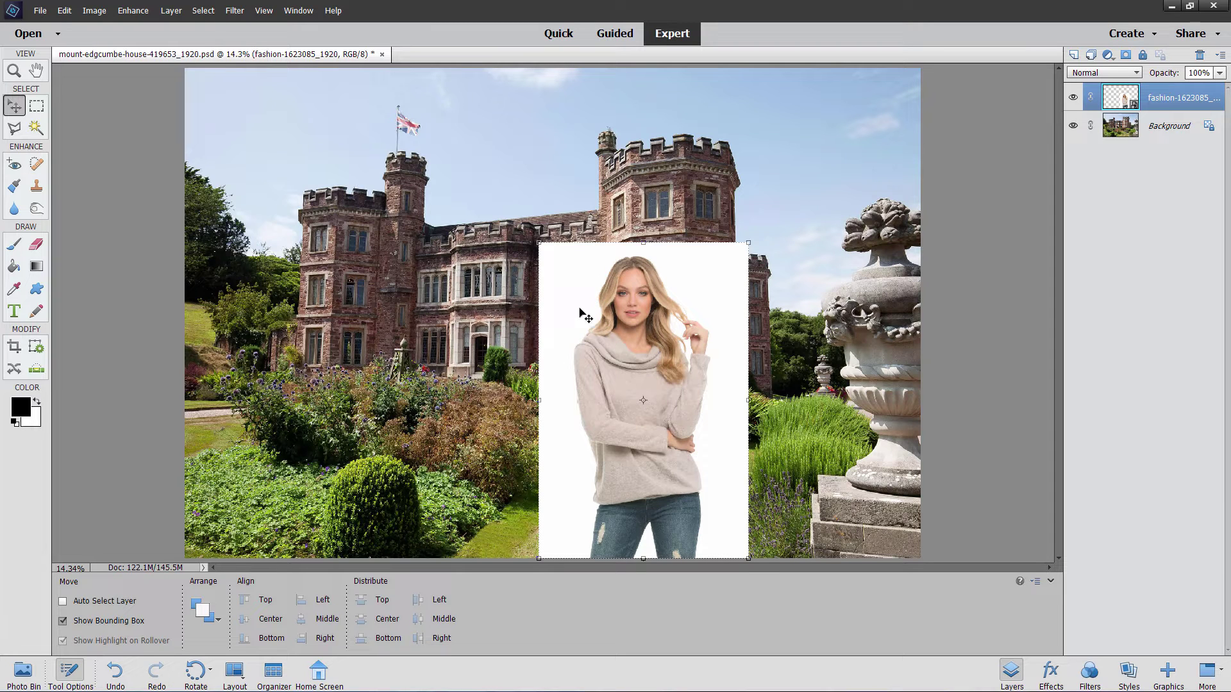
Trace a closed new selection around the woman's outline on the fashion photo layer with the Magnetic Lasso
click(15, 72)
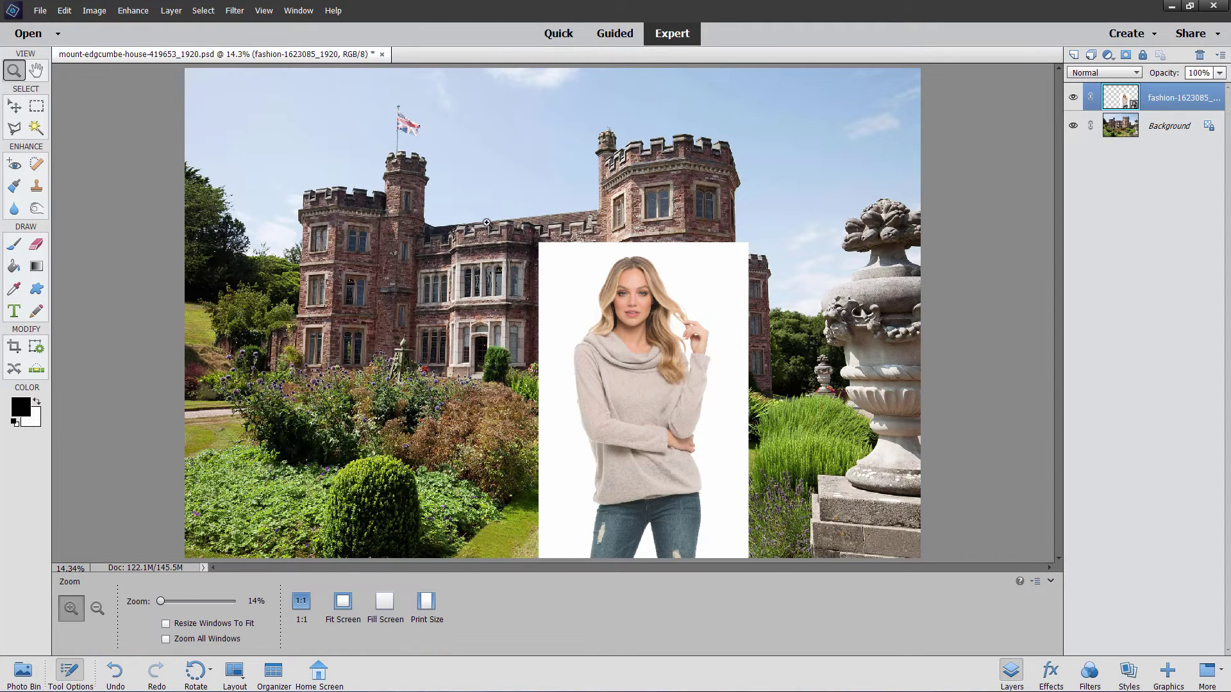
click(586, 269)
click(599, 283)
click(610, 293)
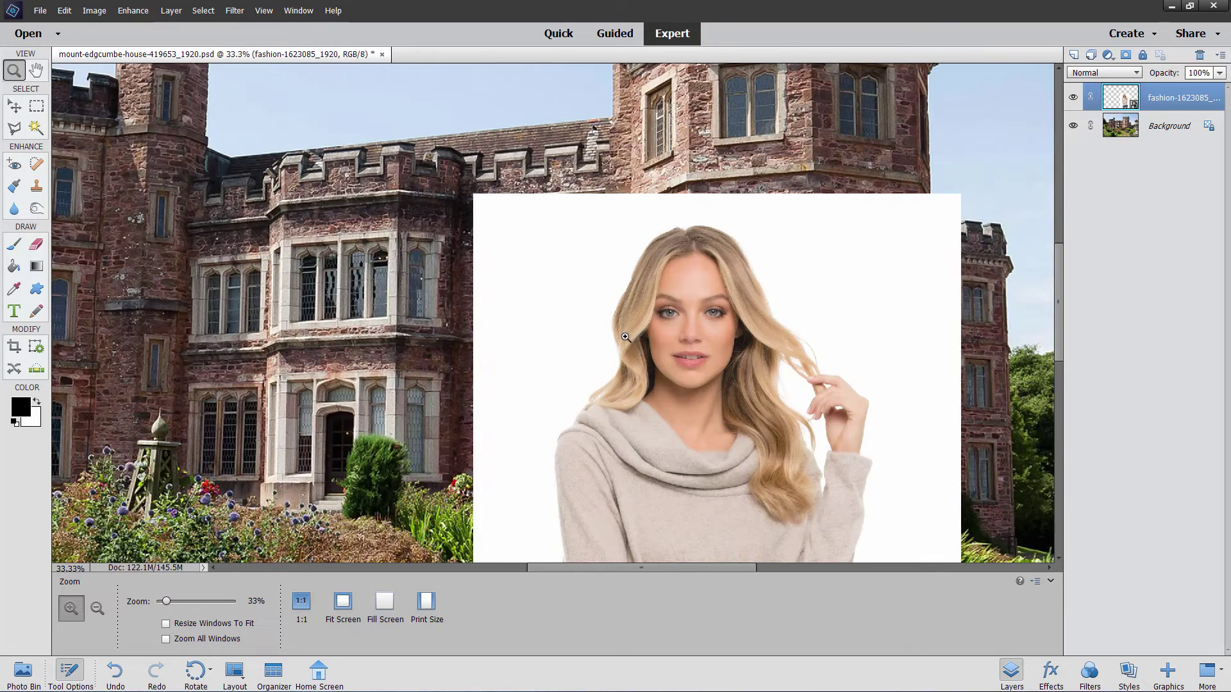
drag(628, 351, 573, 271)
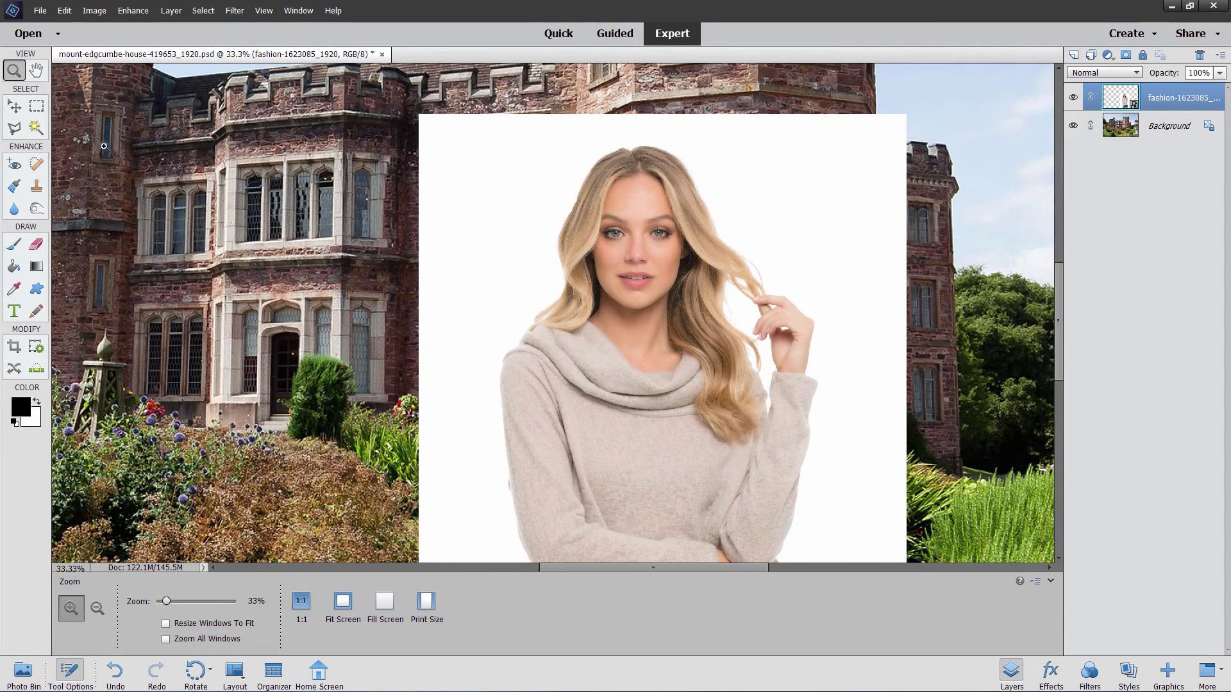
click(15, 129)
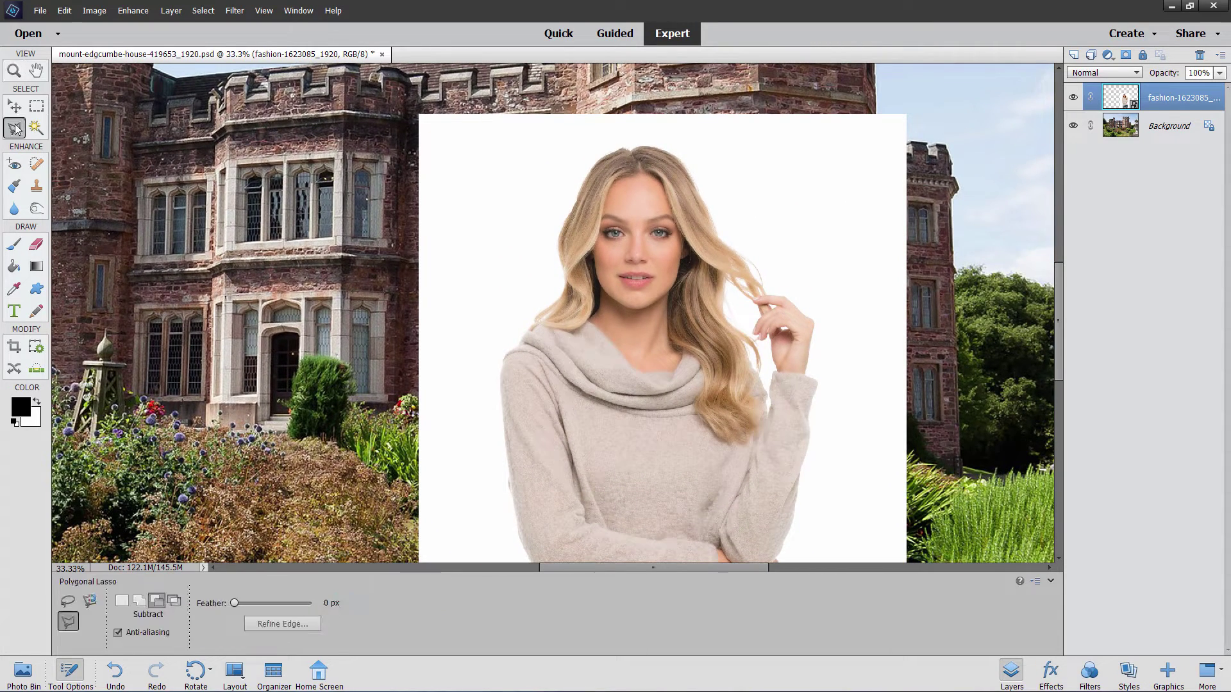
click(90, 600)
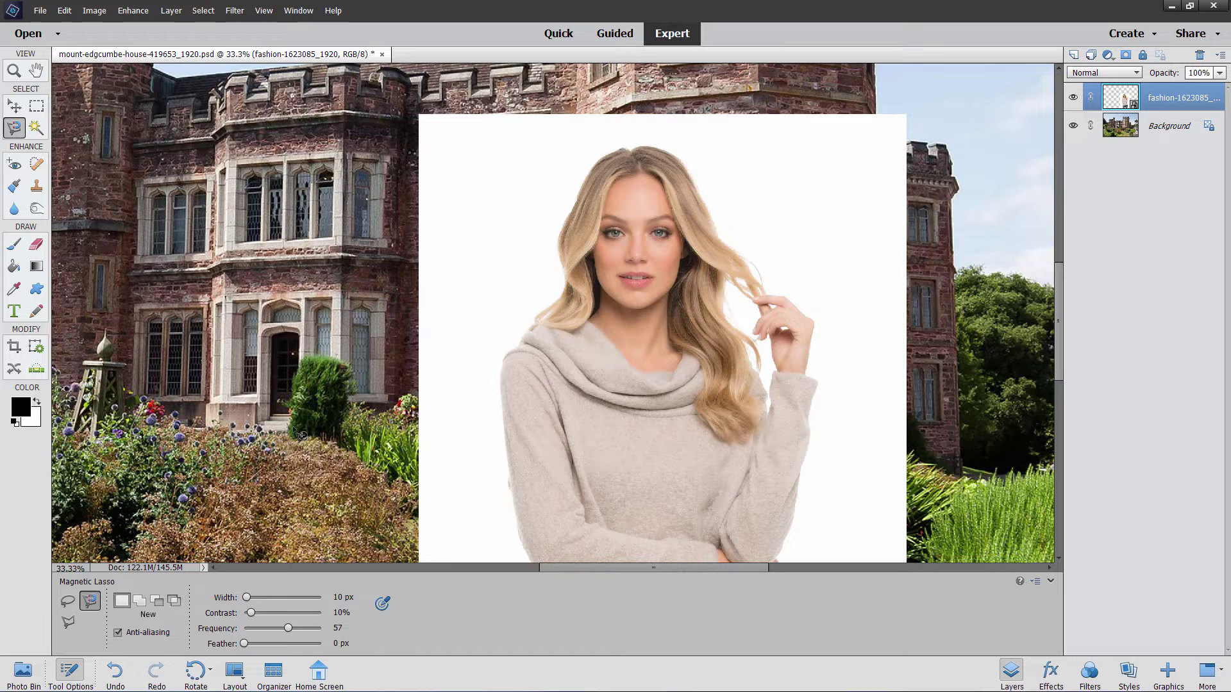
click(628, 150)
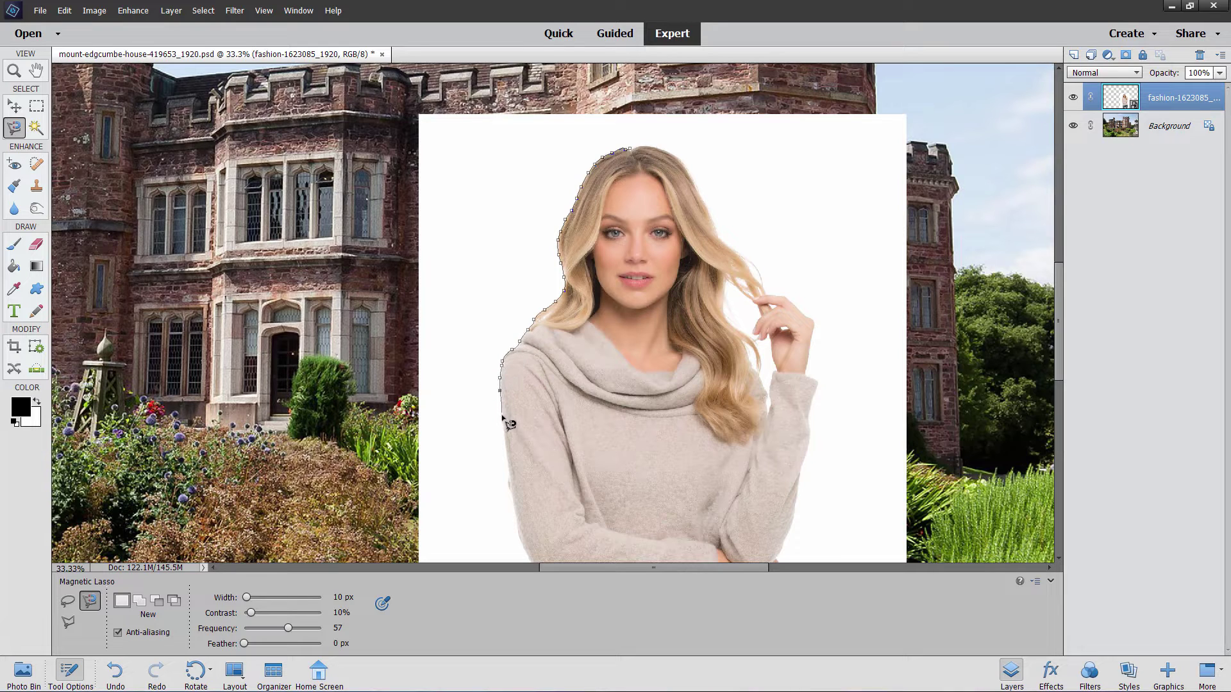
drag(502, 405, 468, 129)
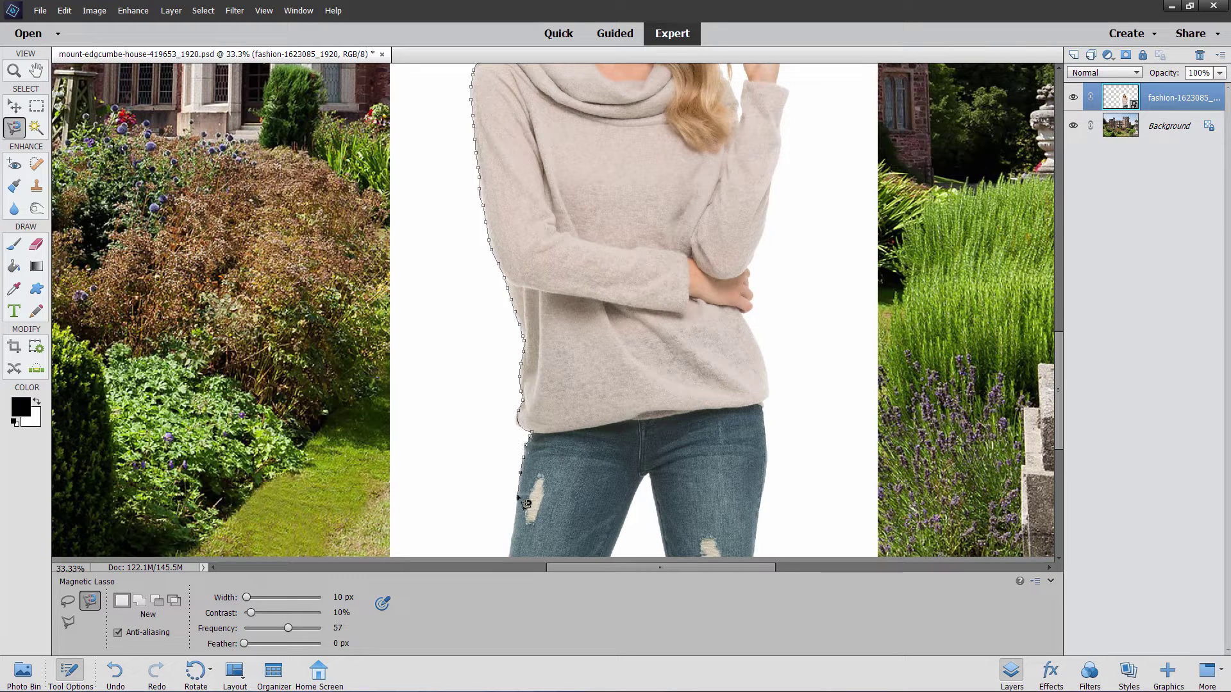
scroll(525, 503, down, 3)
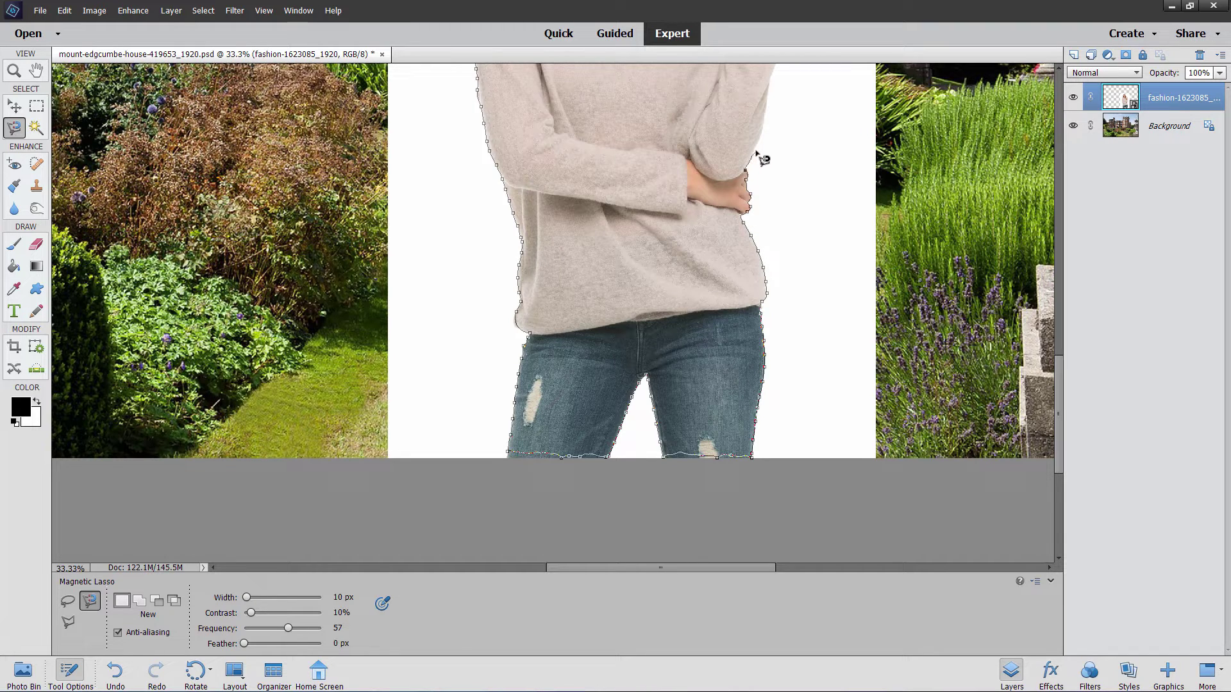
drag(767, 148, 590, 468)
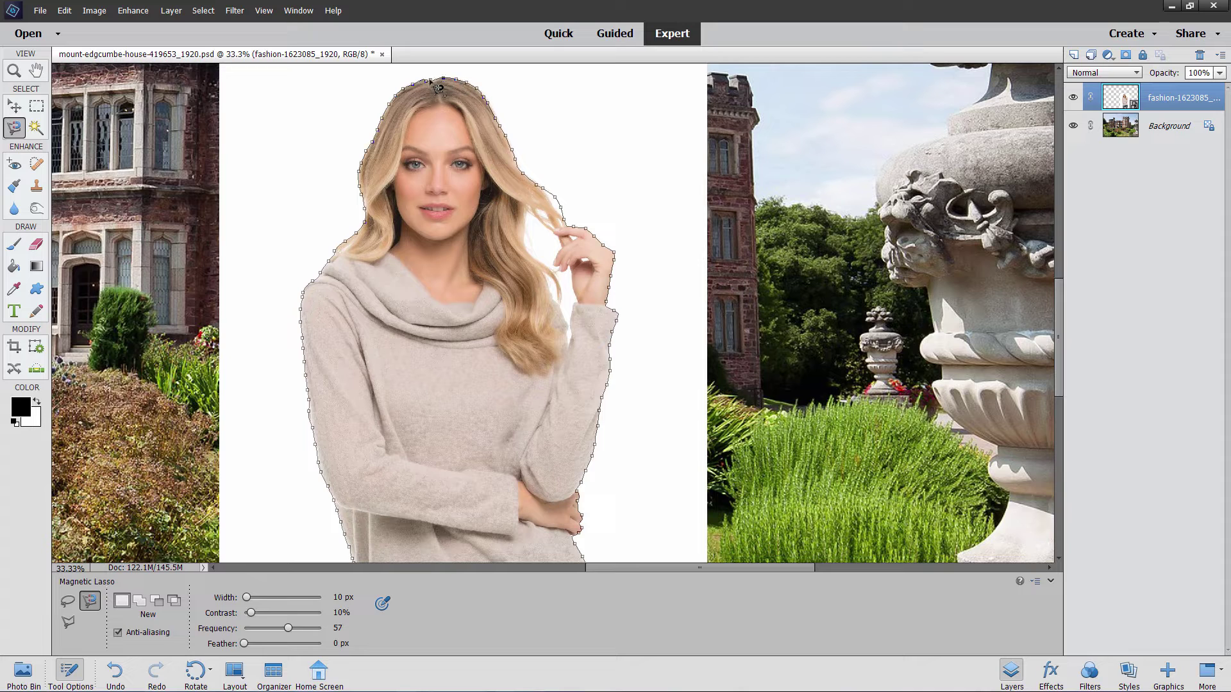
click(436, 85)
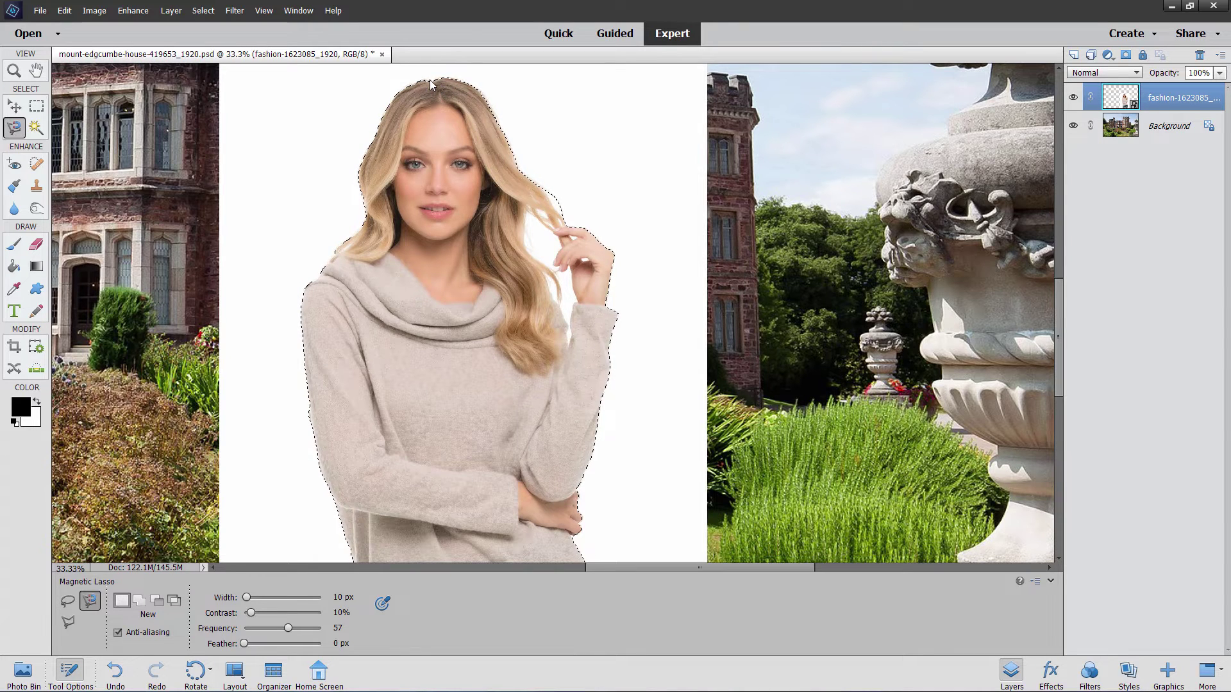
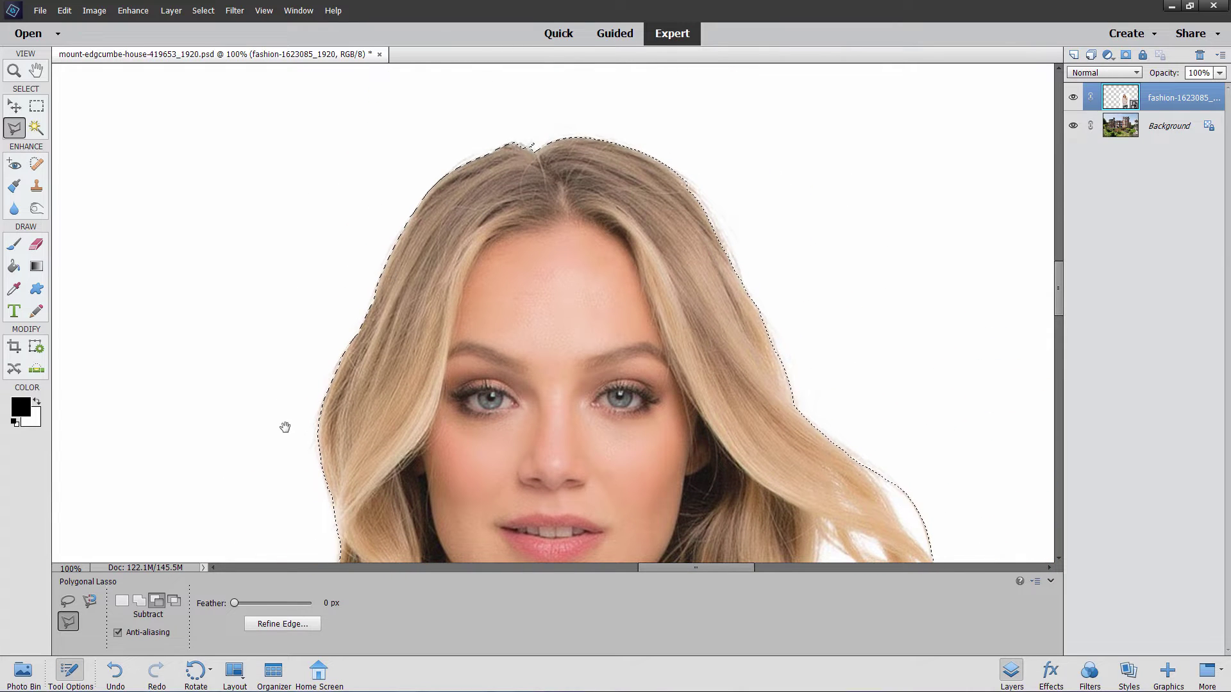
Add the missed corner of the sweater's hem above the hip to the selection with the Polygonal Lasso
drag(341, 385, 389, 224)
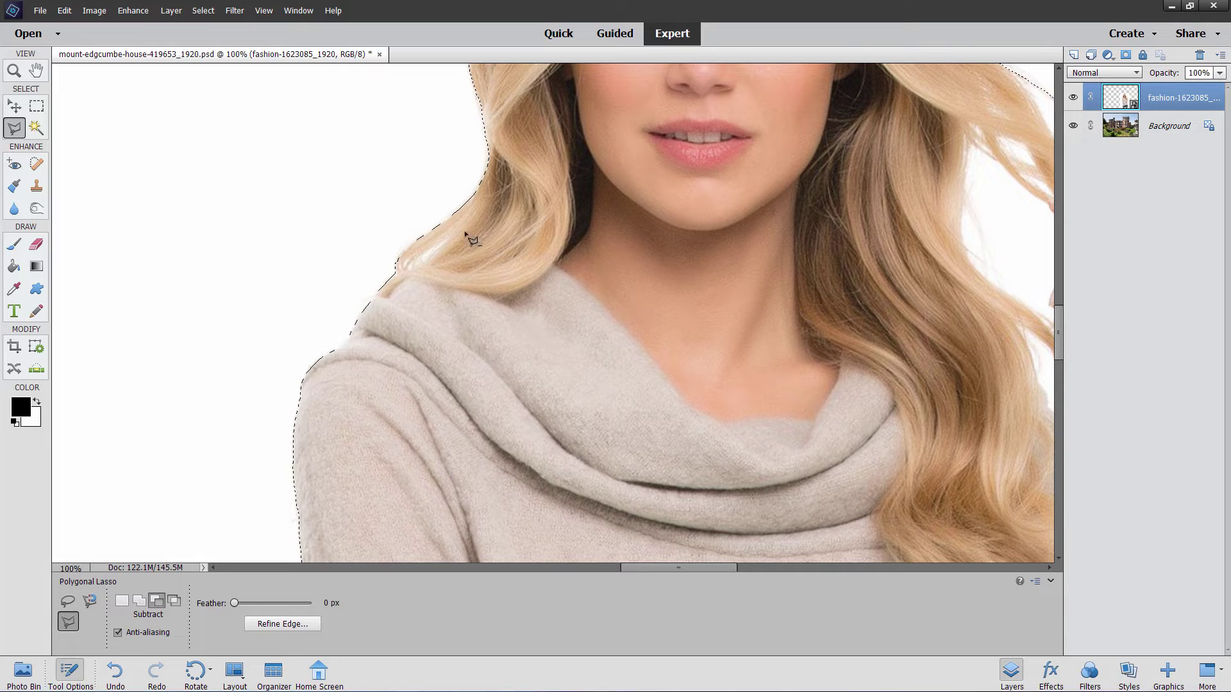
drag(245, 426, 281, 201)
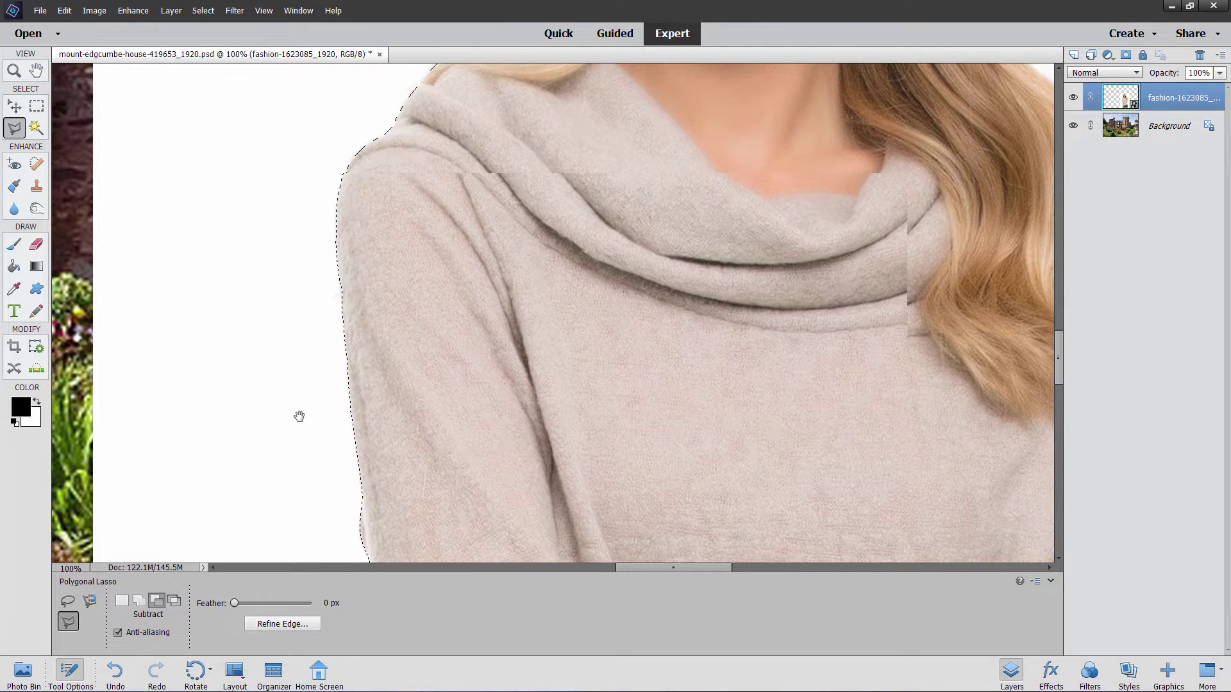
drag(298, 436, 289, 336)
drag(314, 474, 308, 404)
drag(308, 449, 316, 338)
drag(308, 552, 288, 368)
drag(302, 449, 318, 327)
drag(332, 438, 334, 387)
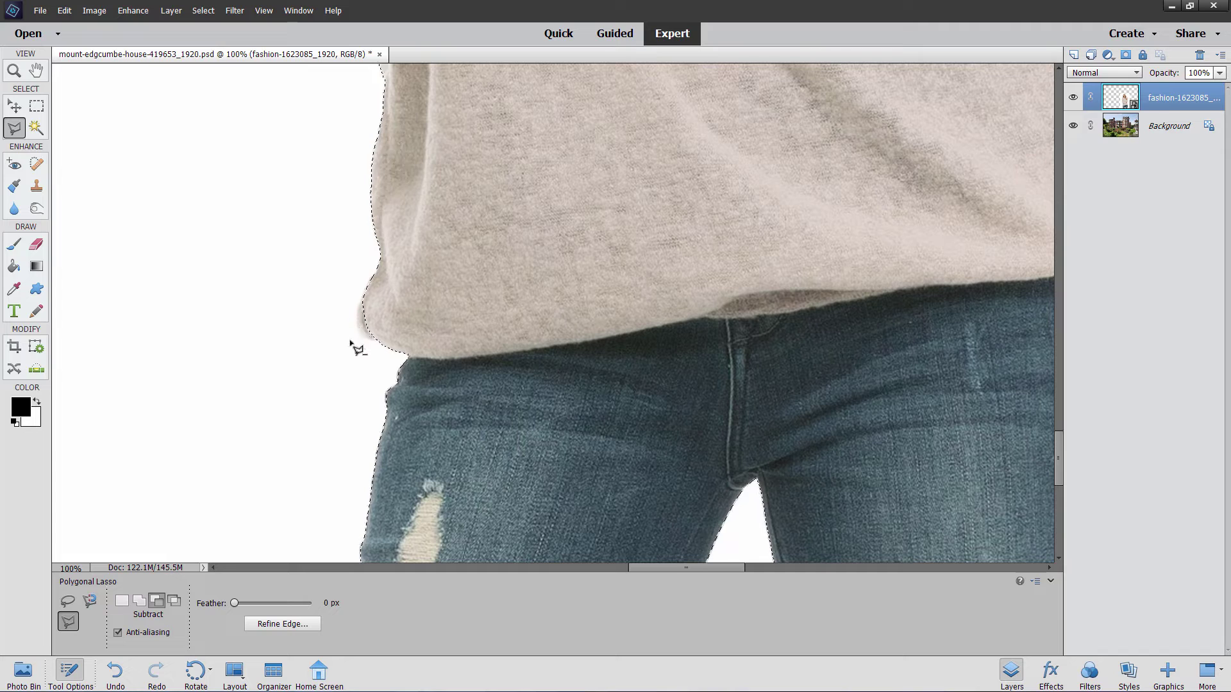
click(135, 604)
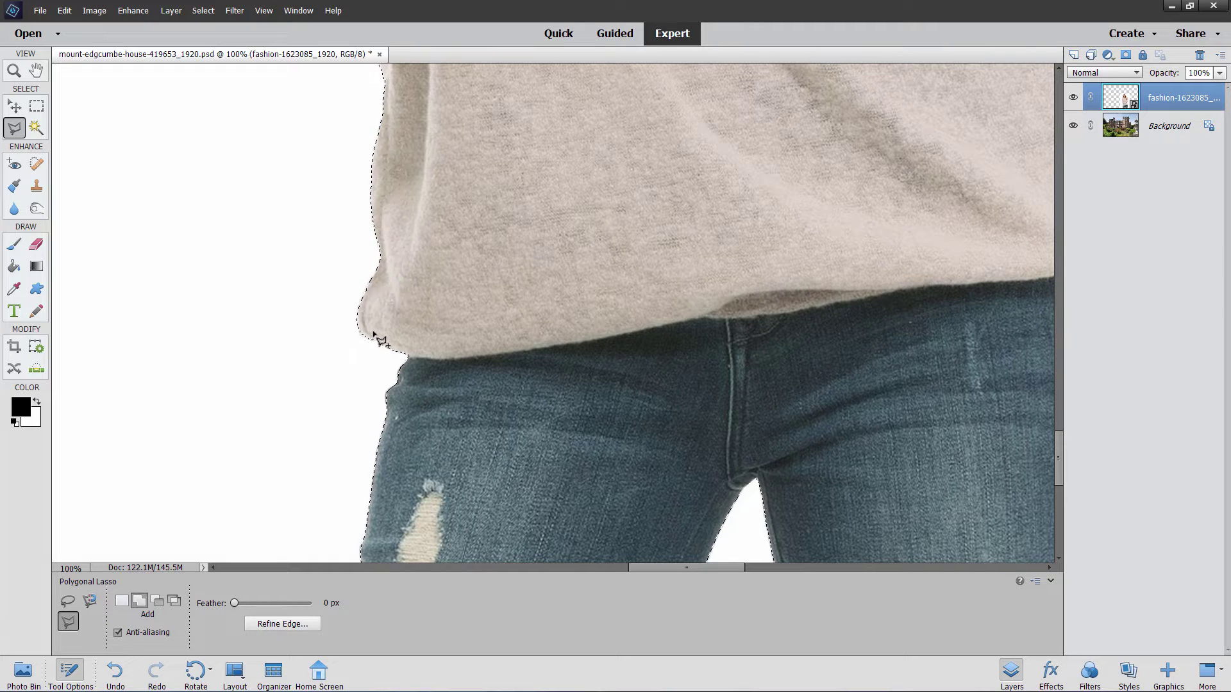
Add the unselected strip at the image's bottom edge, below the leg with the long thigh rip, to the selection
drag(371, 420, 354, 276)
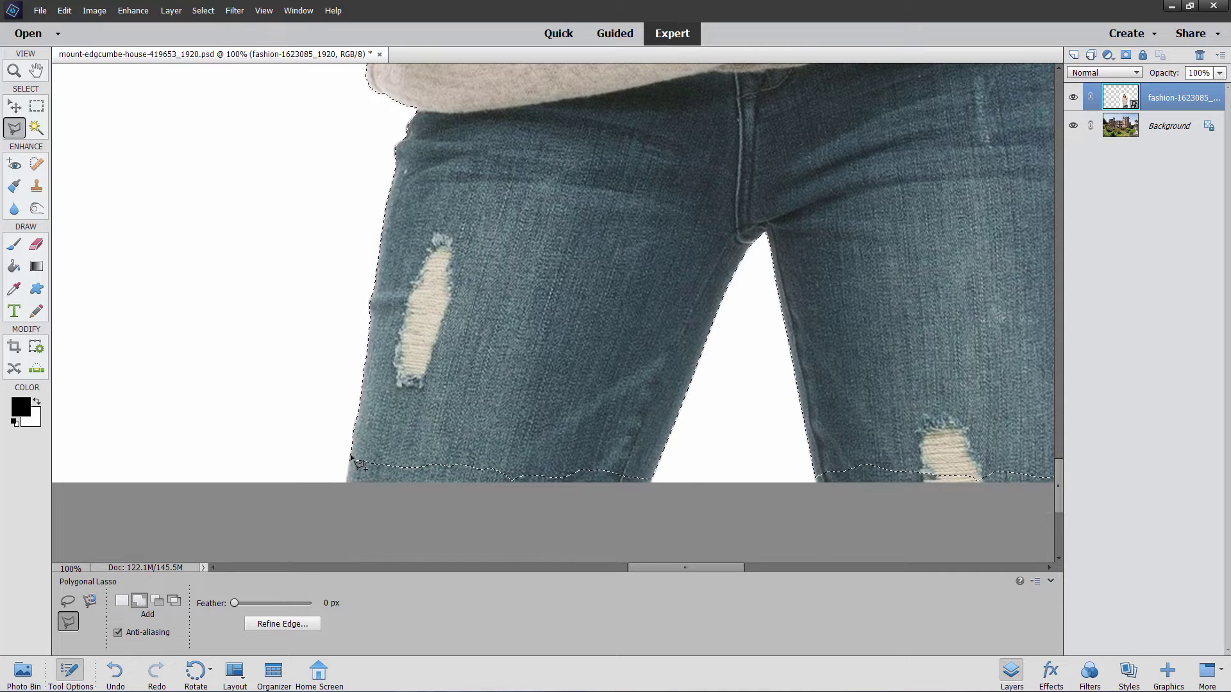
click(350, 462)
click(346, 488)
click(650, 457)
click(399, 440)
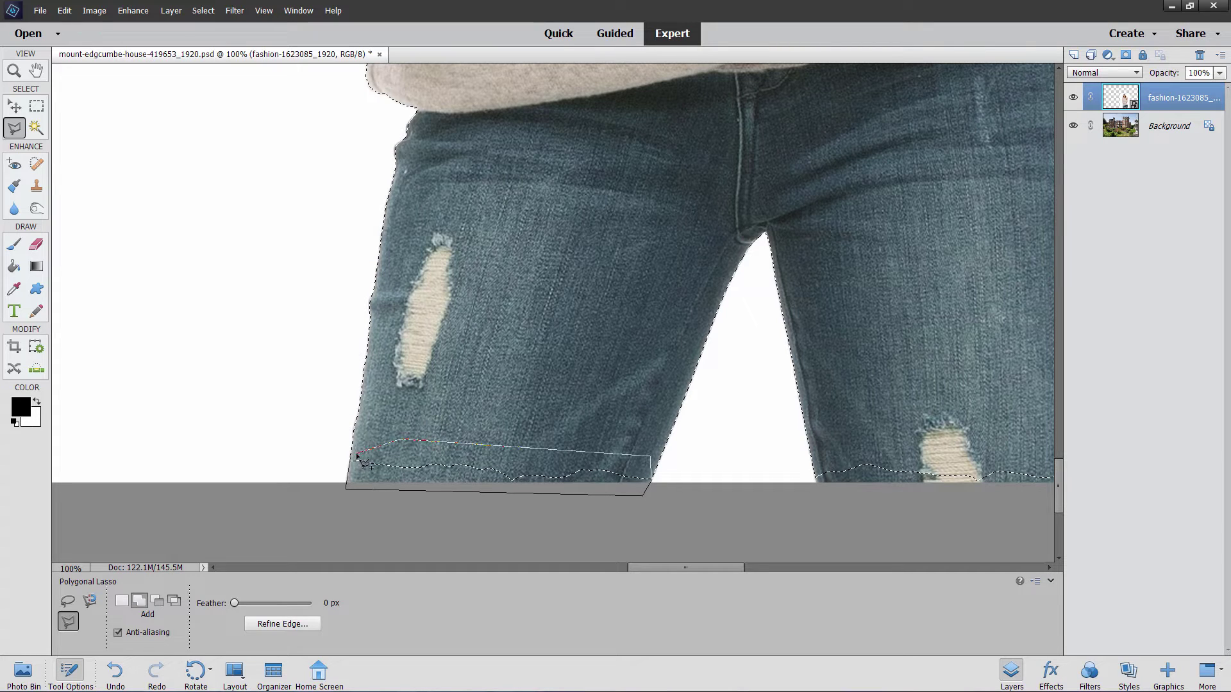
click(363, 454)
Add the unselected strip at the bottom edge of the other jeans leg to the selection
mouse_move(558, 468)
mouse_down()
mouse_move(529, 455)
mouse_move(179, 433)
mouse_up()
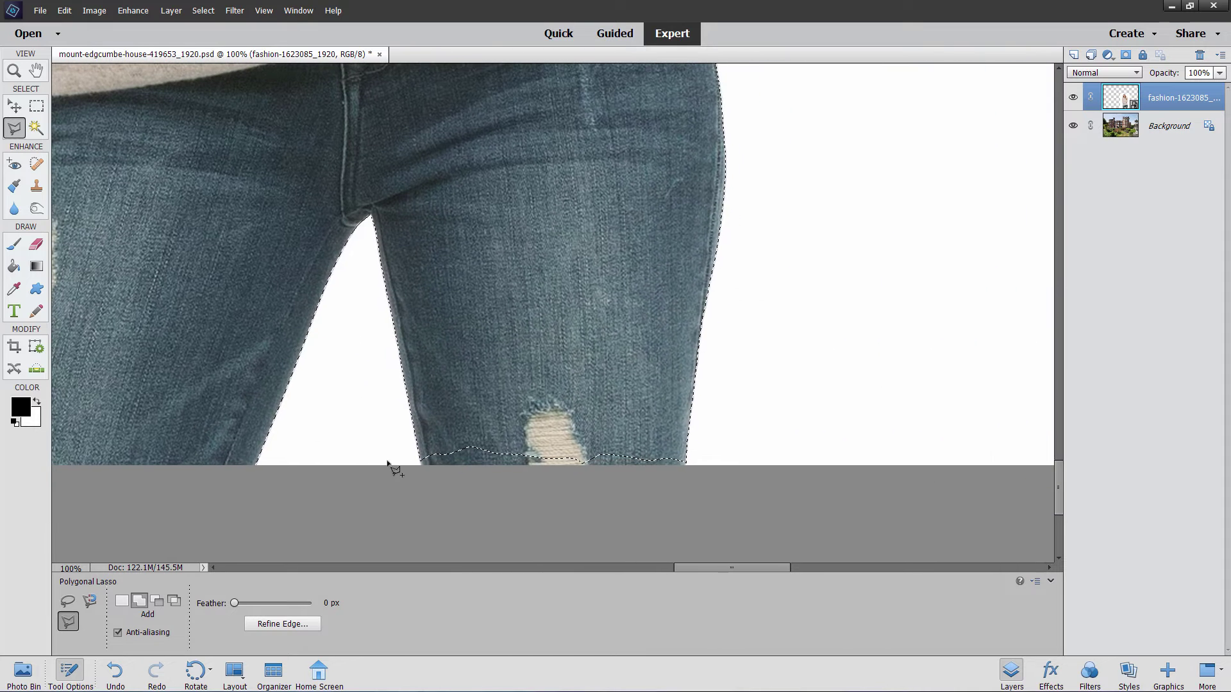
click(427, 481)
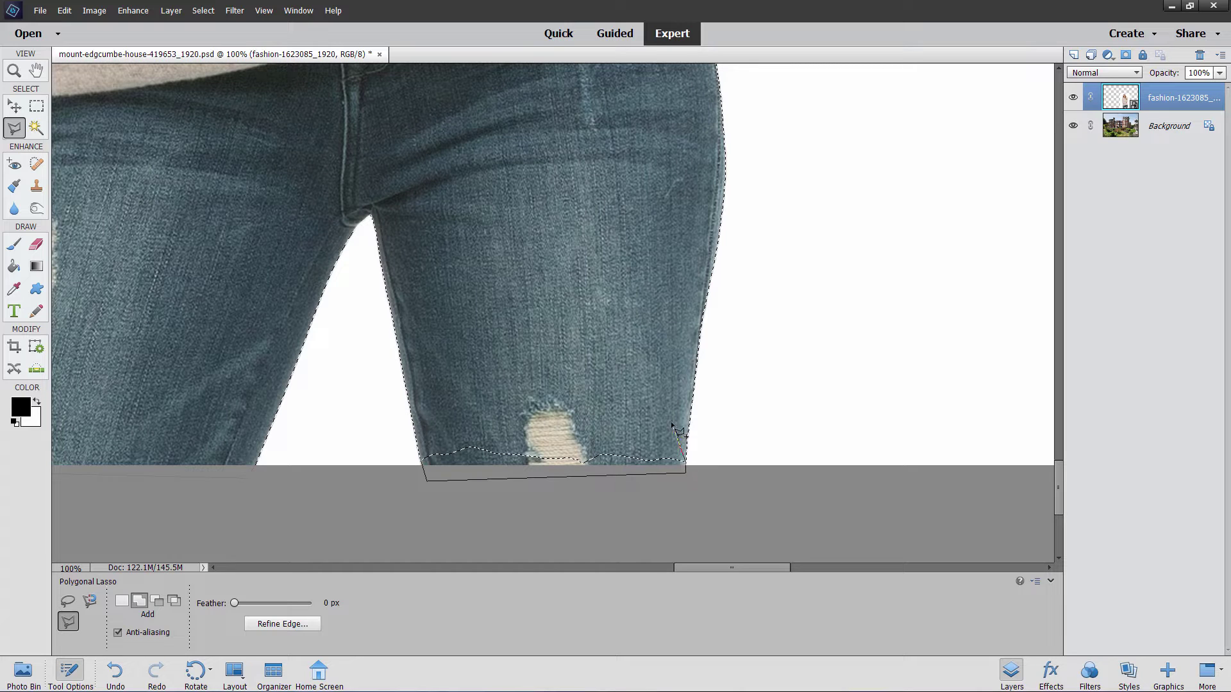
click(424, 459)
Subtract the sliver of white background just below the hand tucked under the elbow from the selection
mouse_move(641, 176)
mouse_down()
mouse_move(550, 468)
mouse_move(575, 332)
mouse_move(563, 302)
mouse_move(601, 340)
mouse_up()
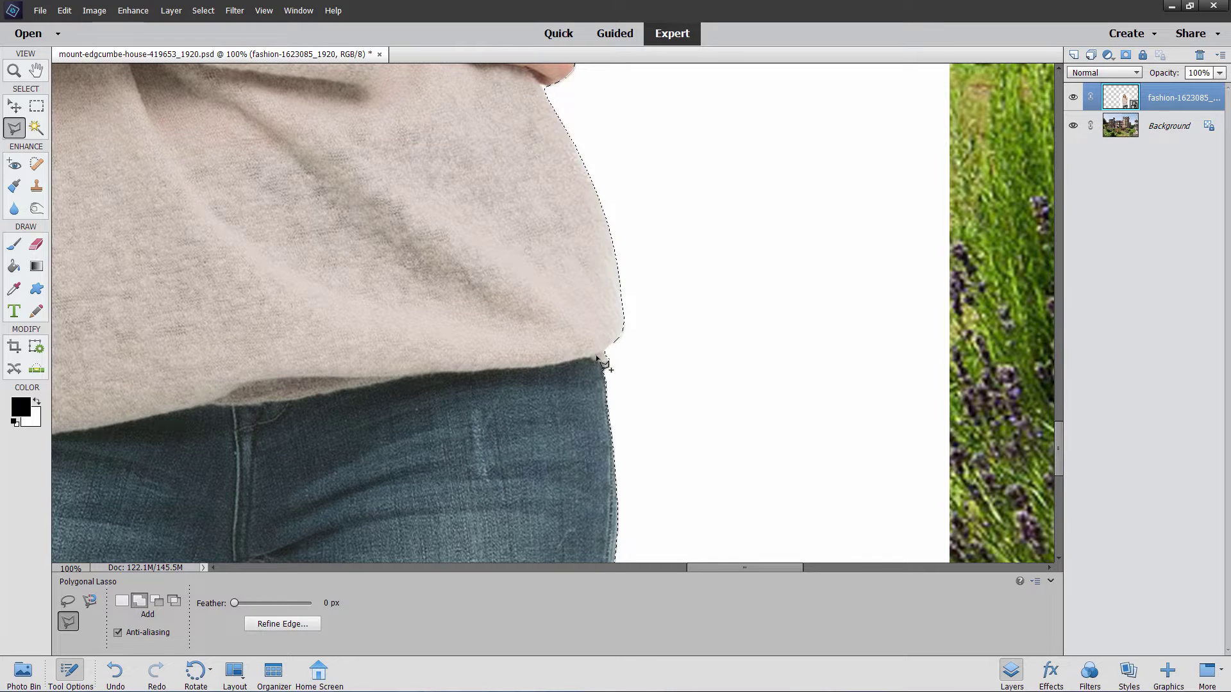
mouse_move(577, 283)
mouse_down()
mouse_move(549, 363)
mouse_move(518, 384)
mouse_move(490, 442)
mouse_move(476, 436)
mouse_up()
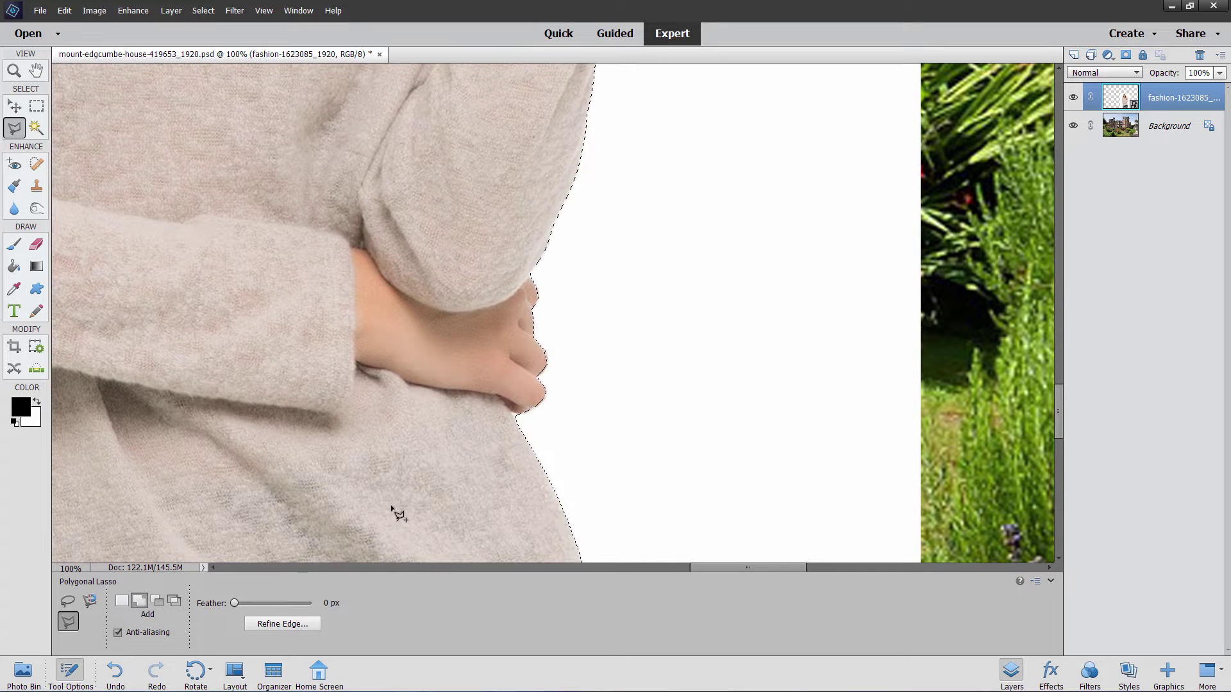
click(157, 601)
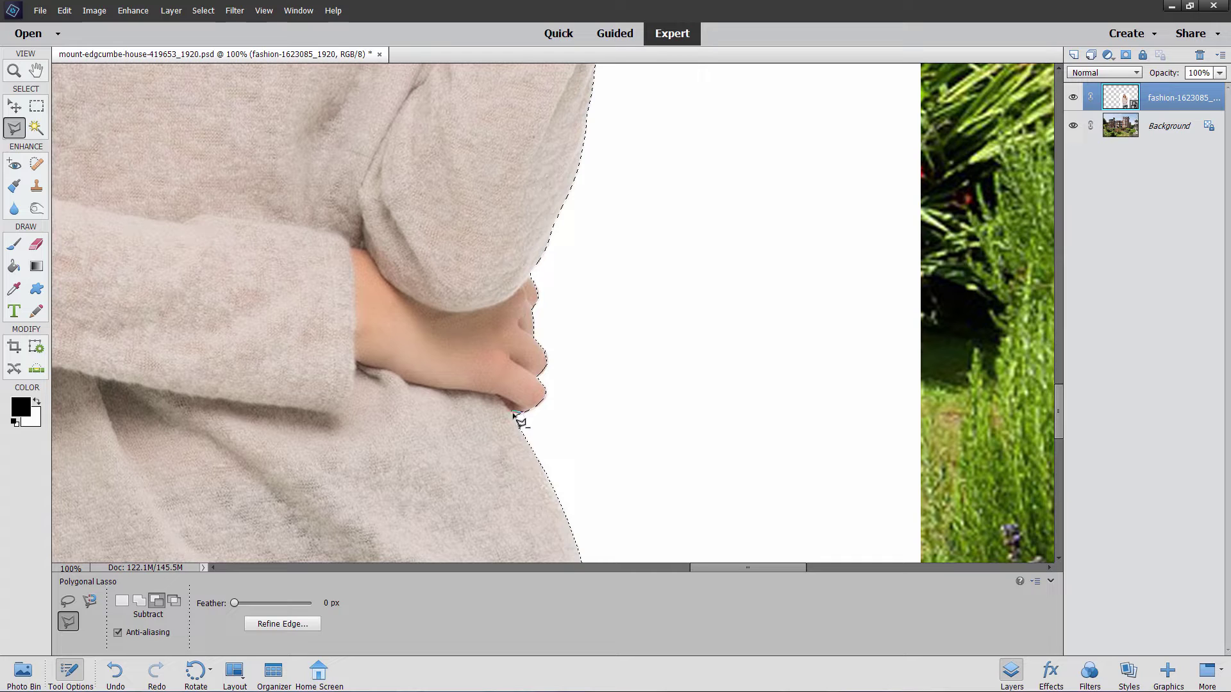
double_click(530, 421)
Subtract the large white gap between the hair and the fingers of the raised hand from the selection
drag(610, 175, 571, 359)
drag(585, 214, 574, 367)
mouse_move(550, 192)
mouse_down()
mouse_move(514, 344)
mouse_move(513, 454)
mouse_up()
drag(509, 379, 615, 426)
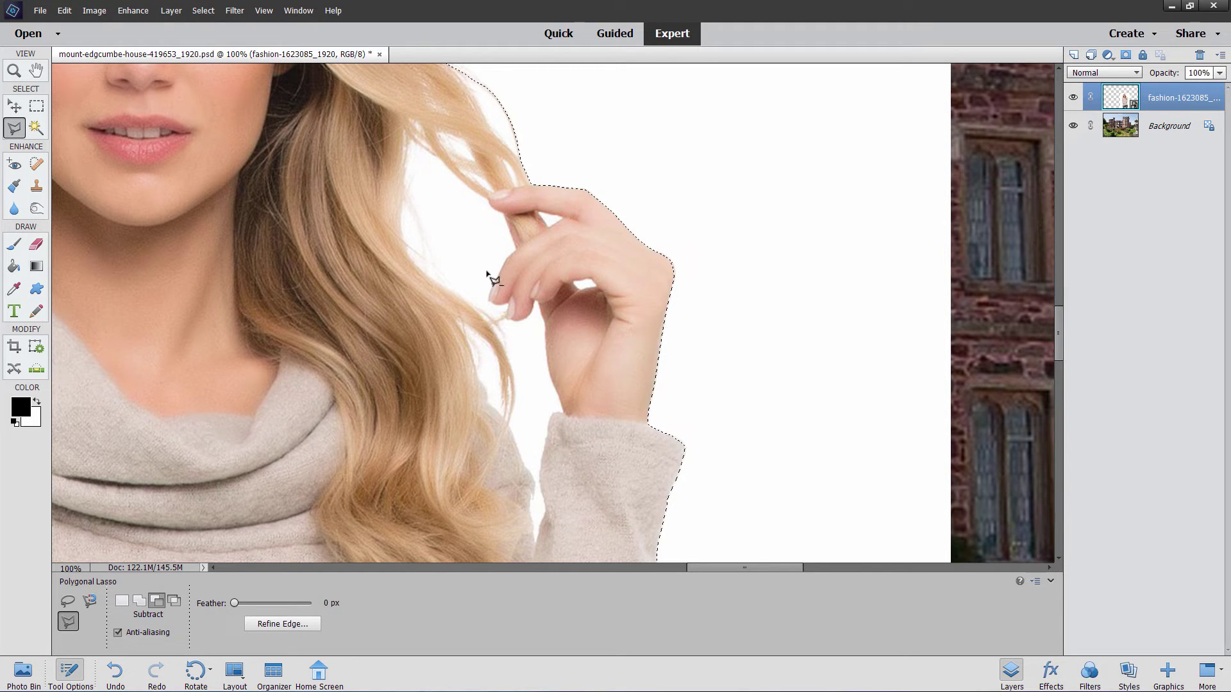
click(412, 146)
click(406, 231)
click(419, 261)
click(497, 315)
click(487, 299)
click(413, 151)
Subtract the white gap inside the hanging curl and the gap between the hair and the raised forearm from the selection
click(497, 371)
click(466, 328)
click(494, 340)
click(504, 327)
click(518, 384)
click(514, 425)
click(535, 484)
click(554, 412)
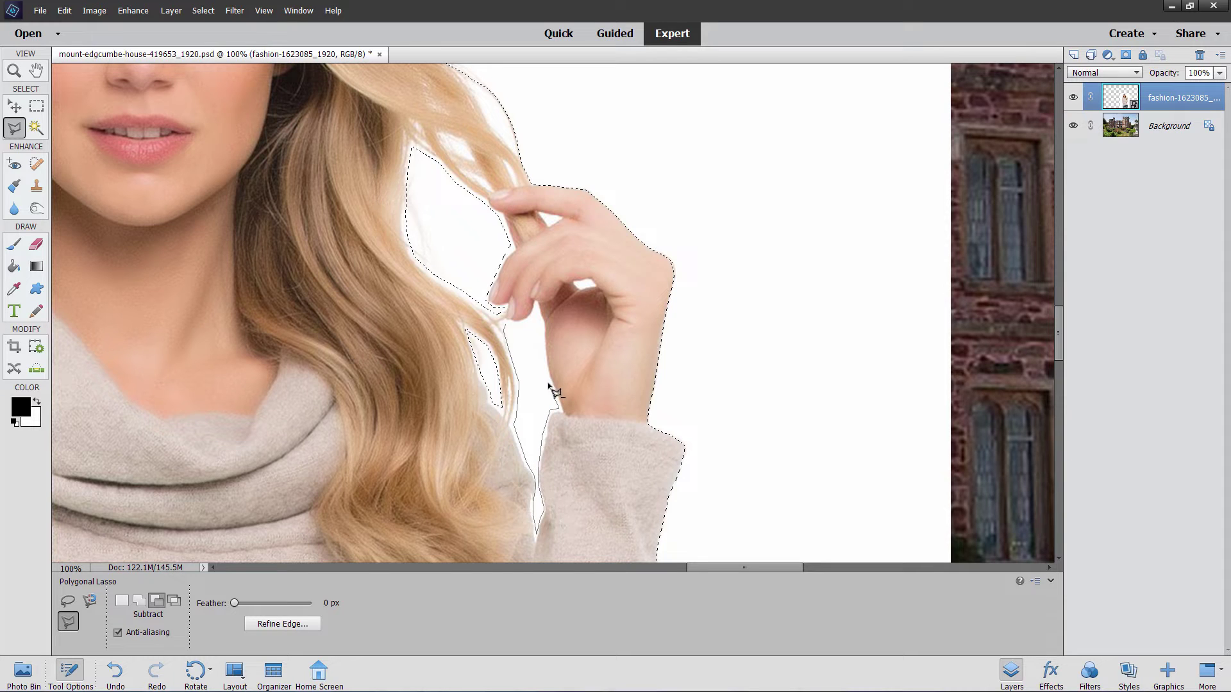
click(536, 312)
click(503, 323)
Subtract the small background gaps in and beside the hair strand she is holding from the selection
click(441, 135)
drag(446, 124, 494, 364)
drag(448, 309, 513, 365)
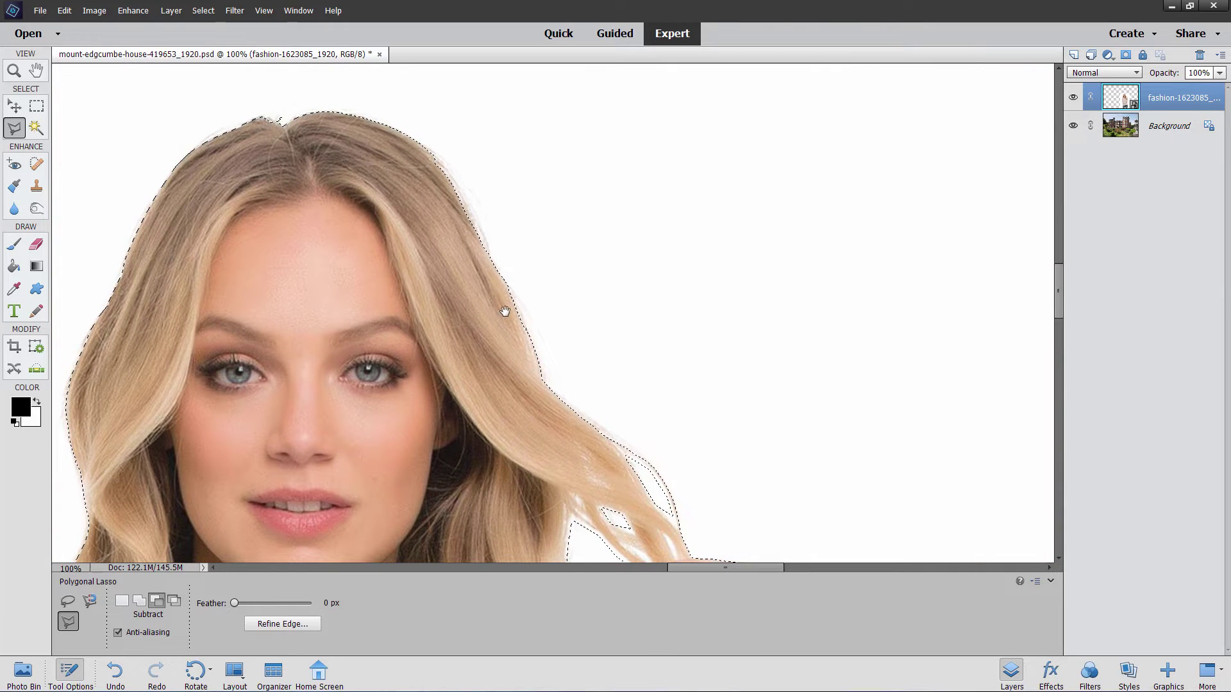
drag(454, 253, 494, 209)
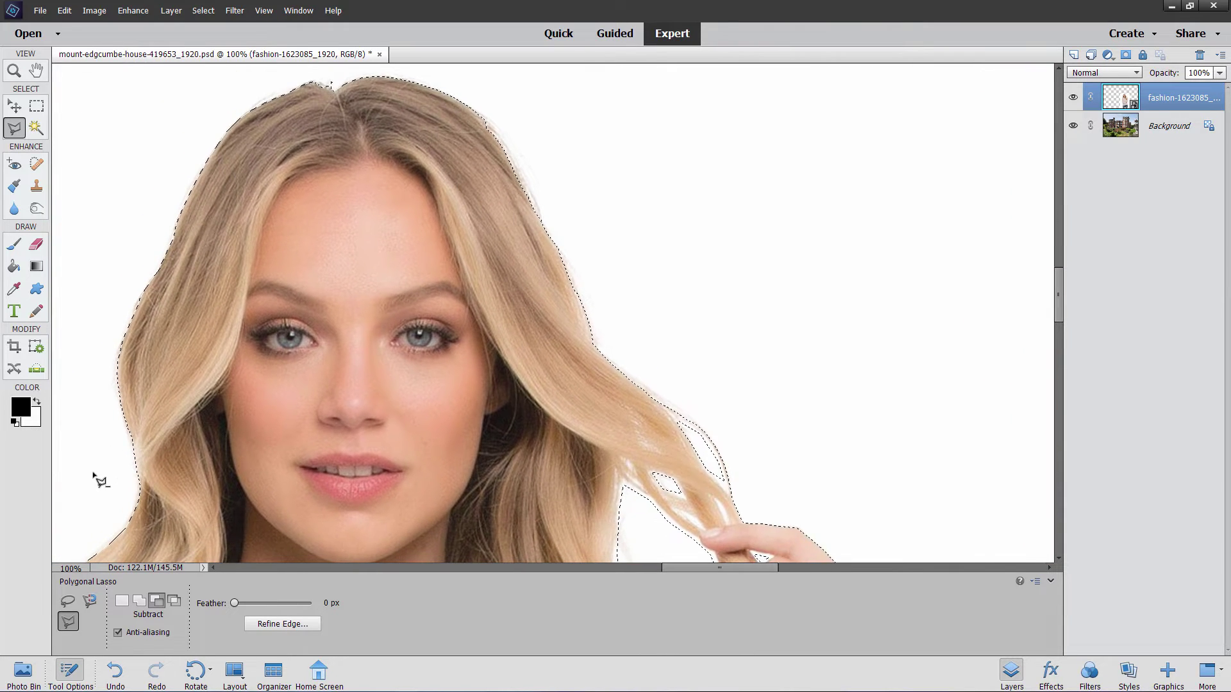
Use Refine Edge to brush over the hair's outer edge from the top of the head down to the held strand
click(261, 620)
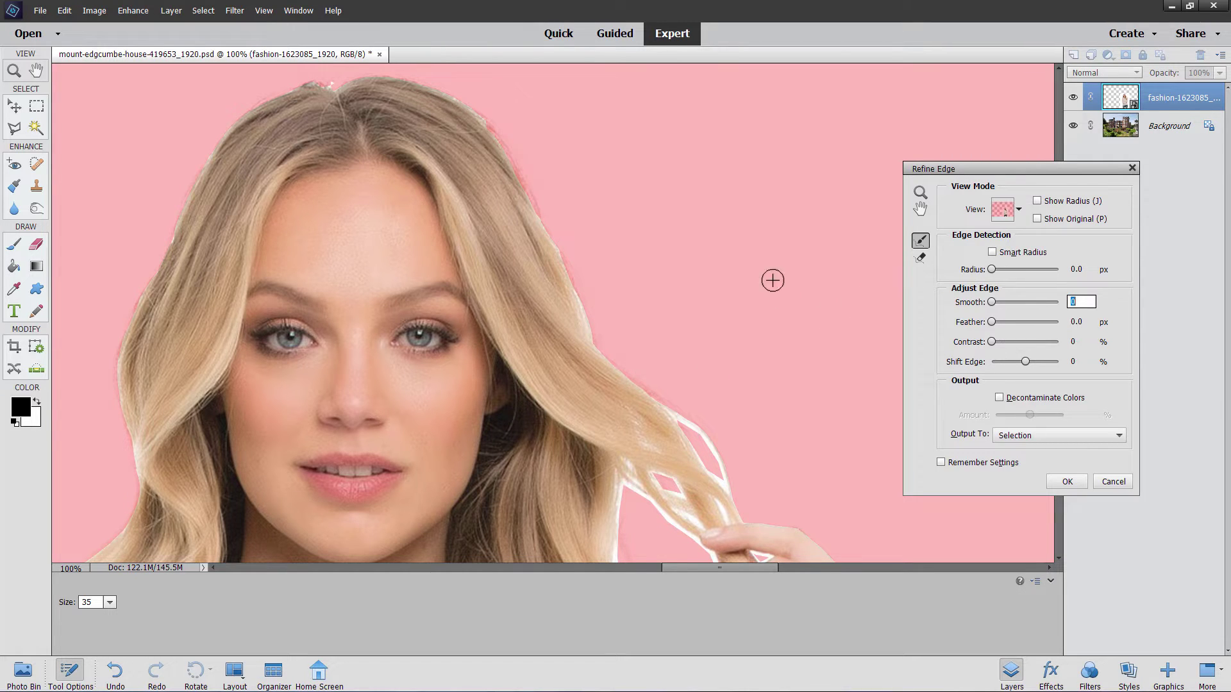
drag(503, 132, 576, 264)
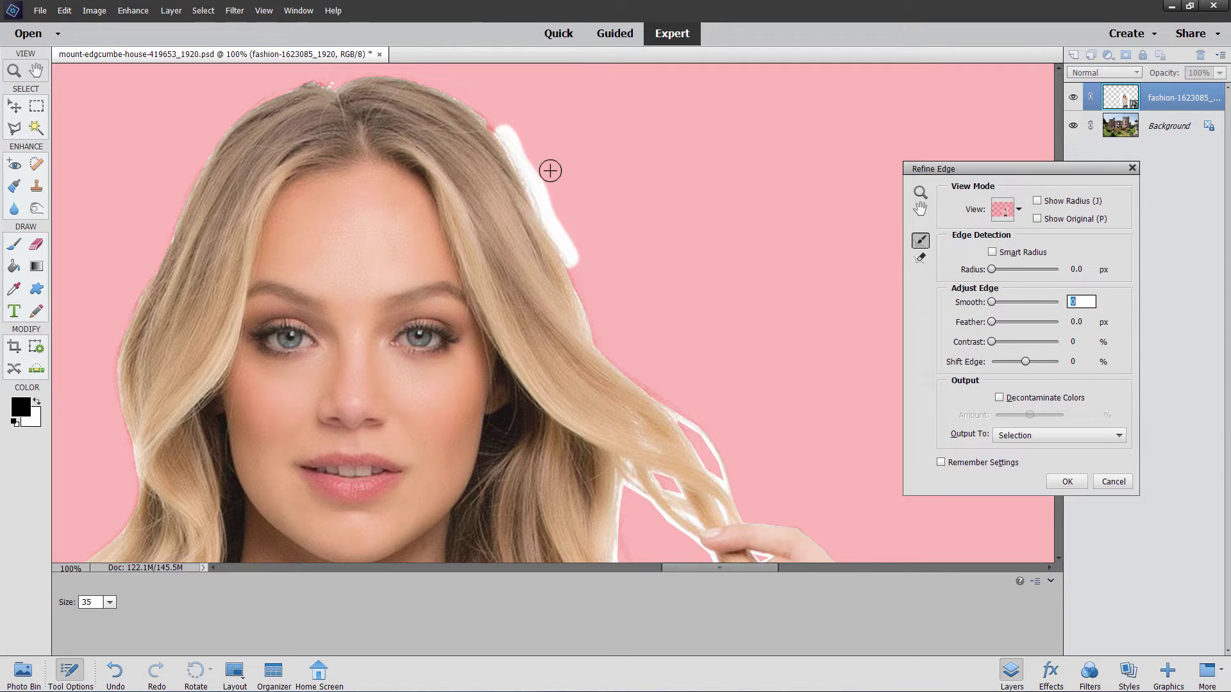
drag(448, 84, 498, 126)
mouse_move(452, 81)
mouse_down()
mouse_move(404, 71)
mouse_move(296, 84)
mouse_up()
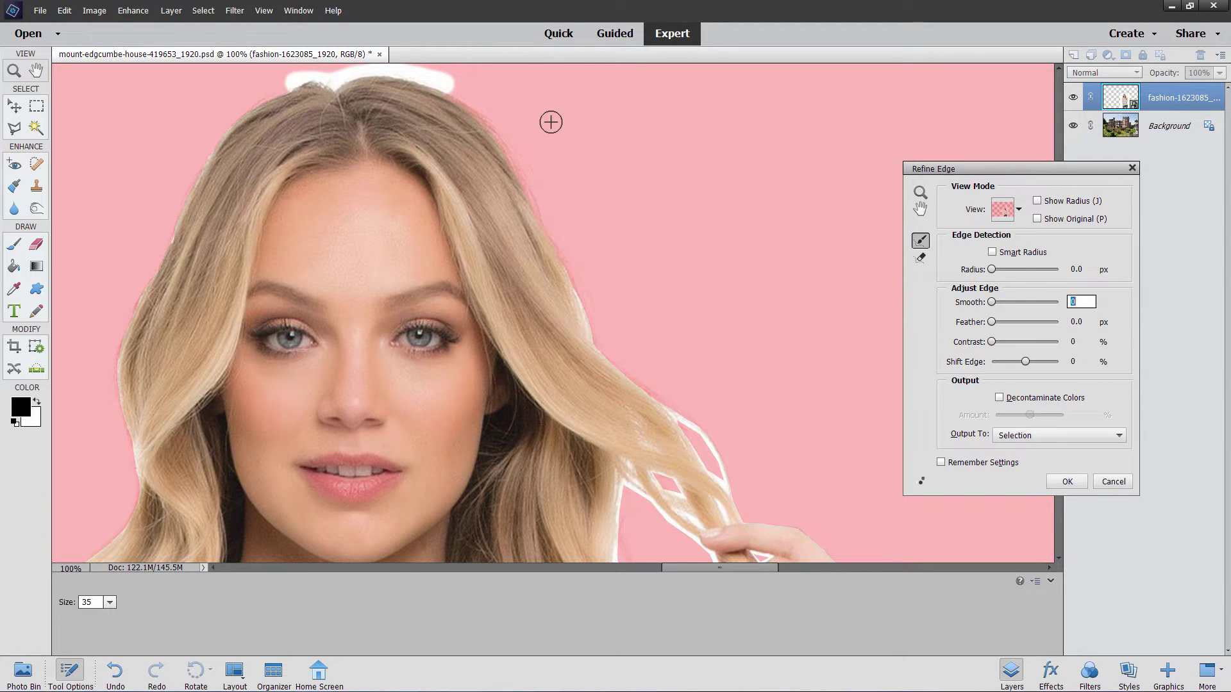
drag(541, 214, 608, 350)
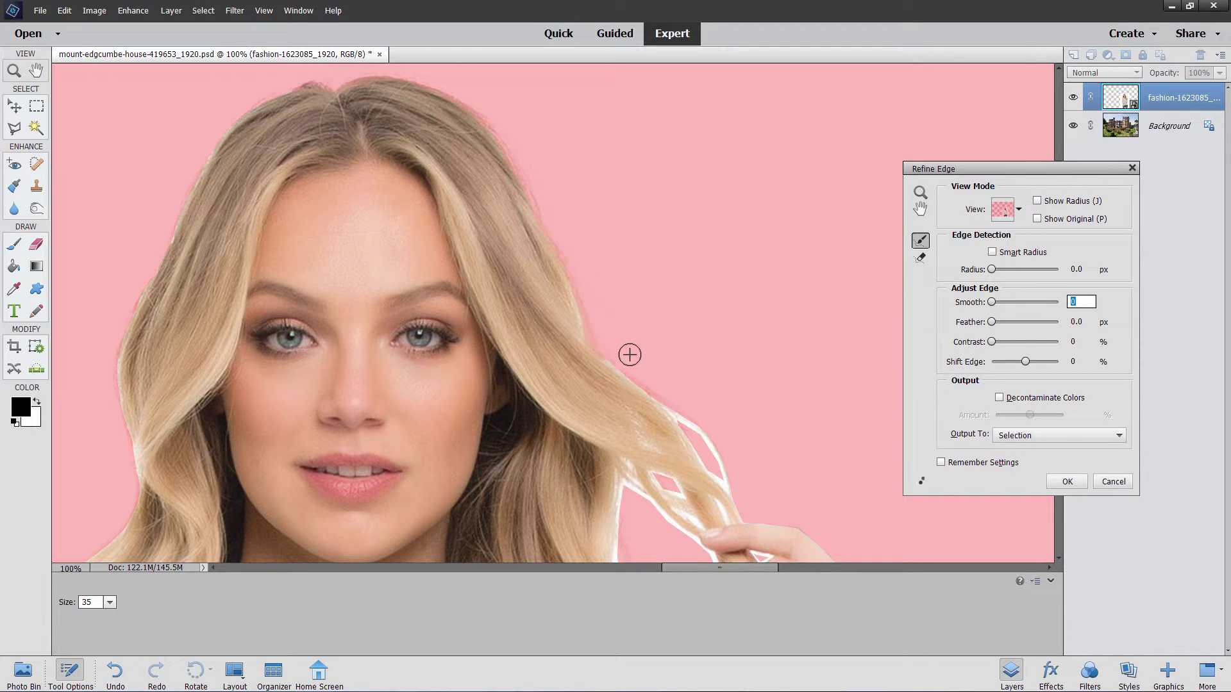
mouse_move(615, 355)
mouse_down()
mouse_move(691, 425)
mouse_move(724, 428)
mouse_up()
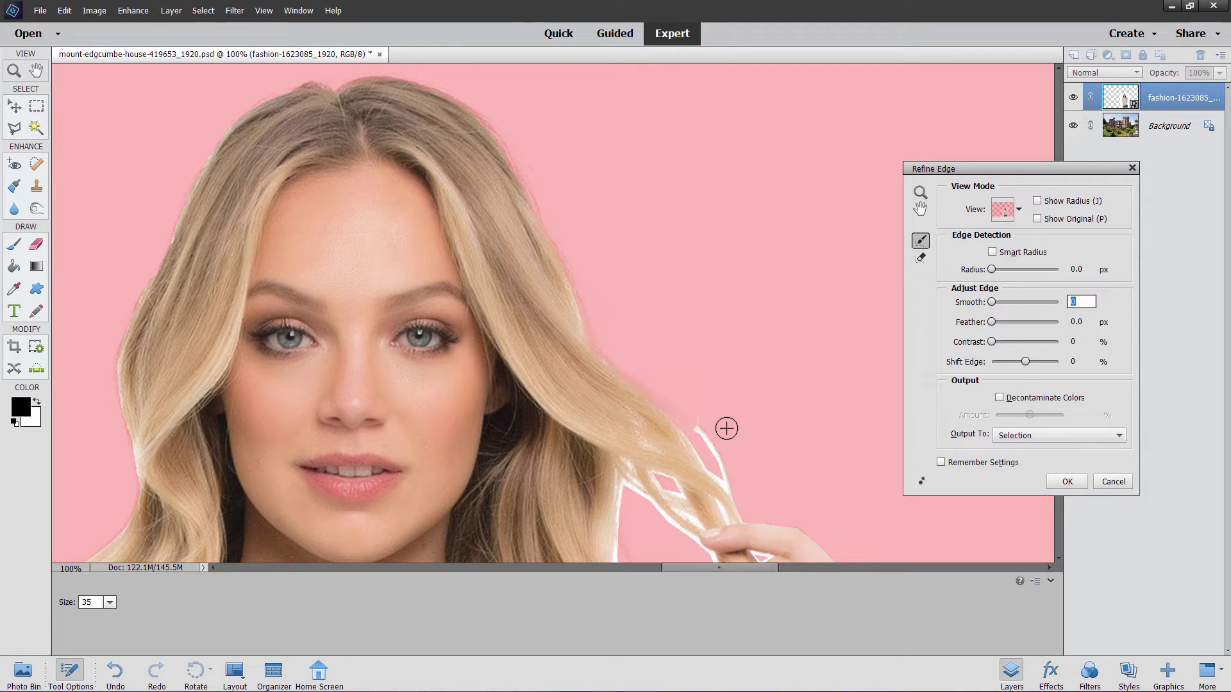
drag(692, 426, 742, 489)
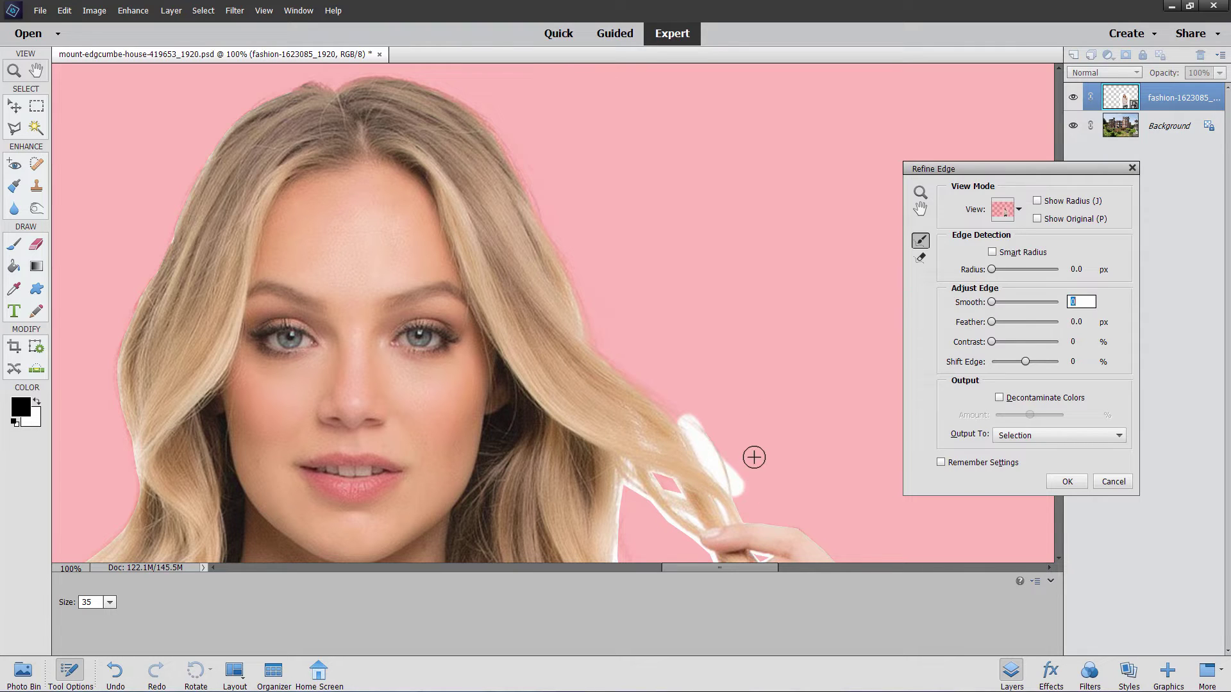
mouse_move(712, 427)
mouse_down()
mouse_move(724, 452)
mouse_move(753, 422)
mouse_up()
Brush the refinement over the hair edges bordering the large gap between the face-side hair and the raised hand
drag(731, 265, 735, 195)
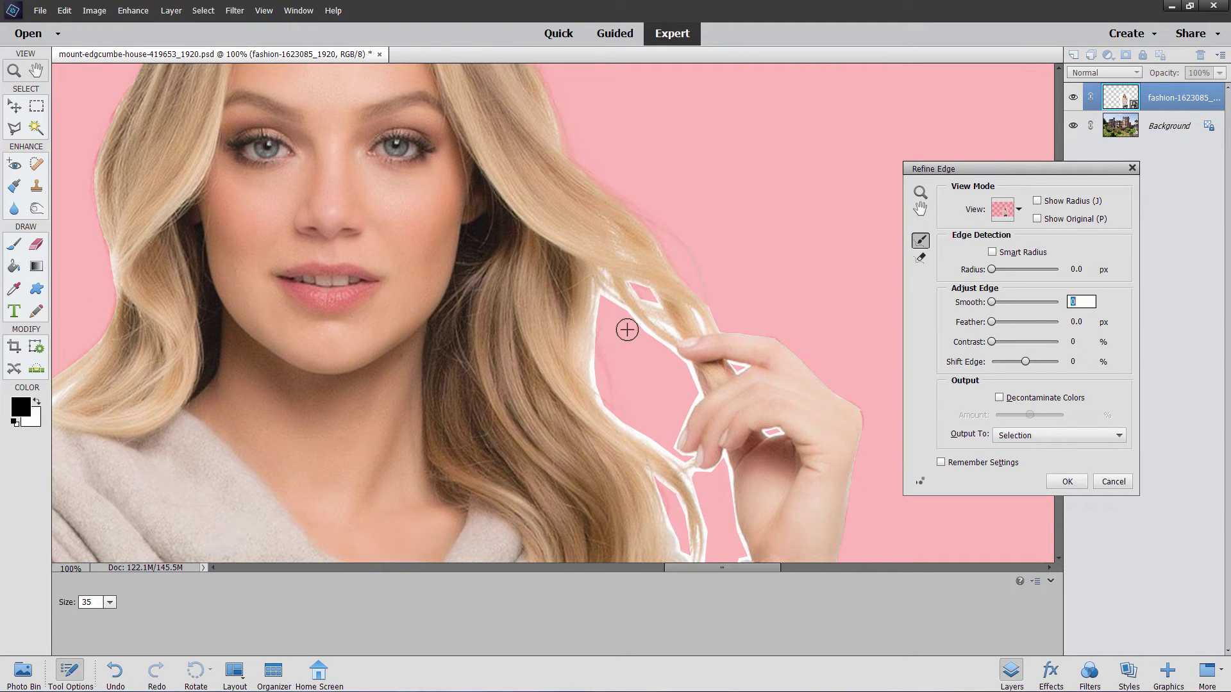
drag(600, 331, 609, 391)
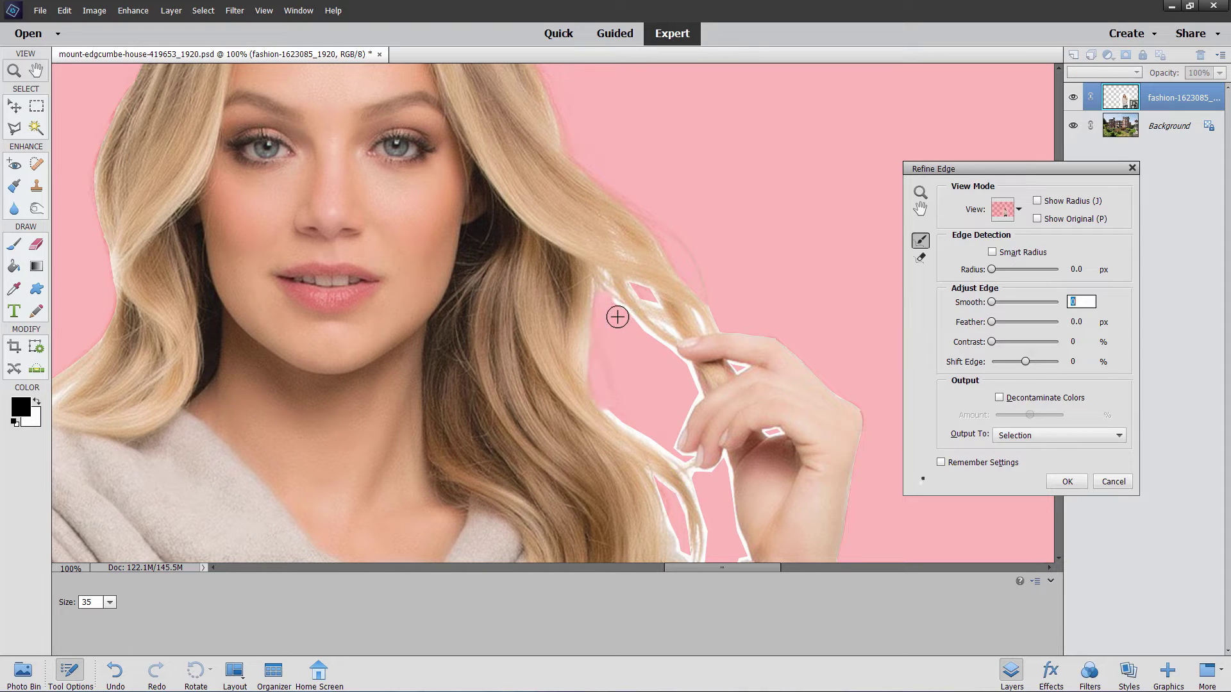
mouse_move(622, 316)
mouse_down()
mouse_move(670, 354)
mouse_move(692, 398)
mouse_move(650, 394)
mouse_up()
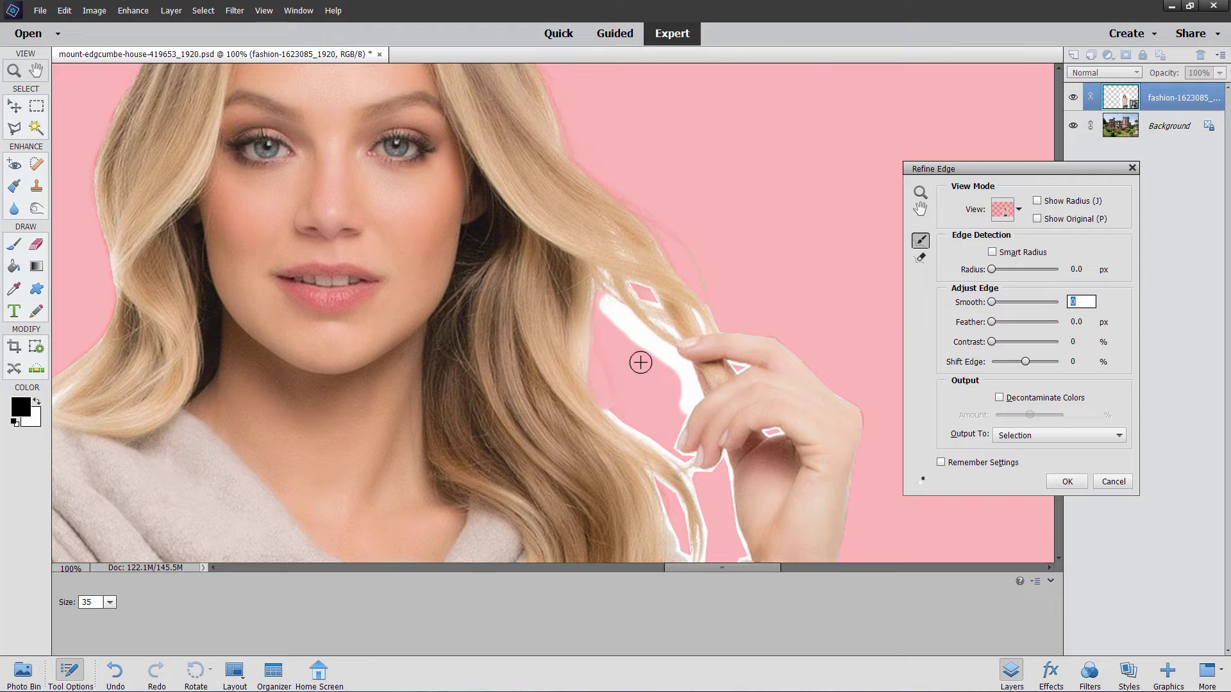
mouse_move(607, 310)
mouse_down()
mouse_move(593, 286)
mouse_move(623, 322)
mouse_move(619, 290)
mouse_move(637, 360)
mouse_up()
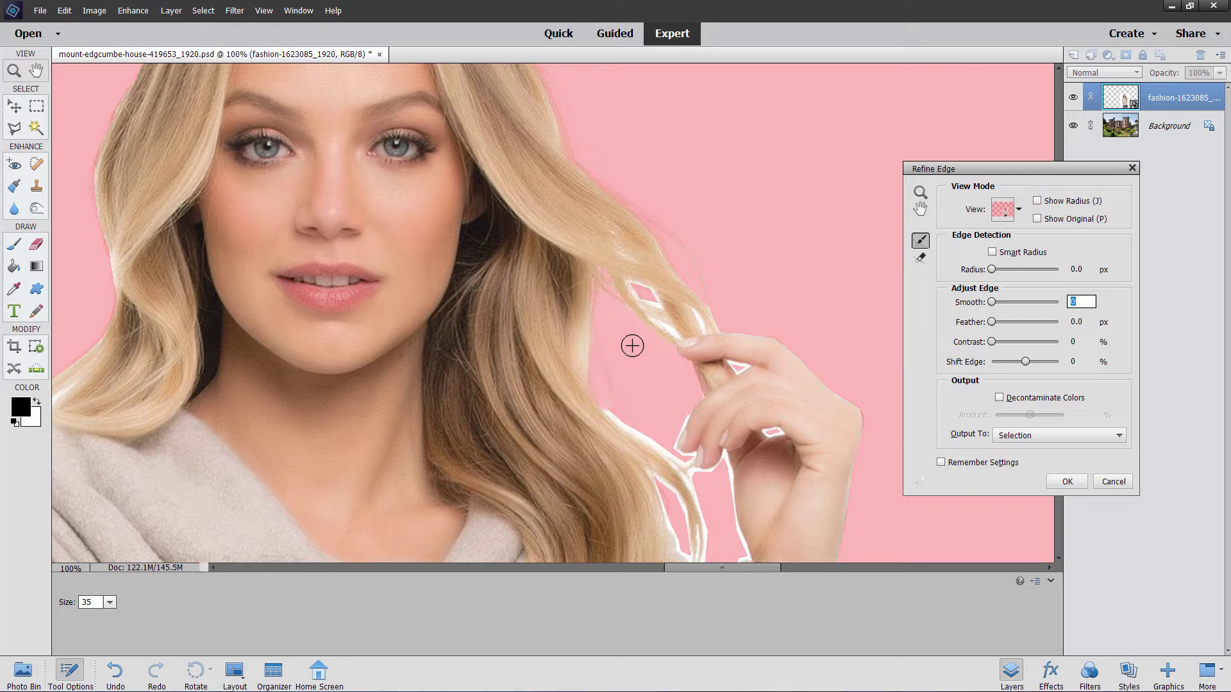
click(1020, 213)
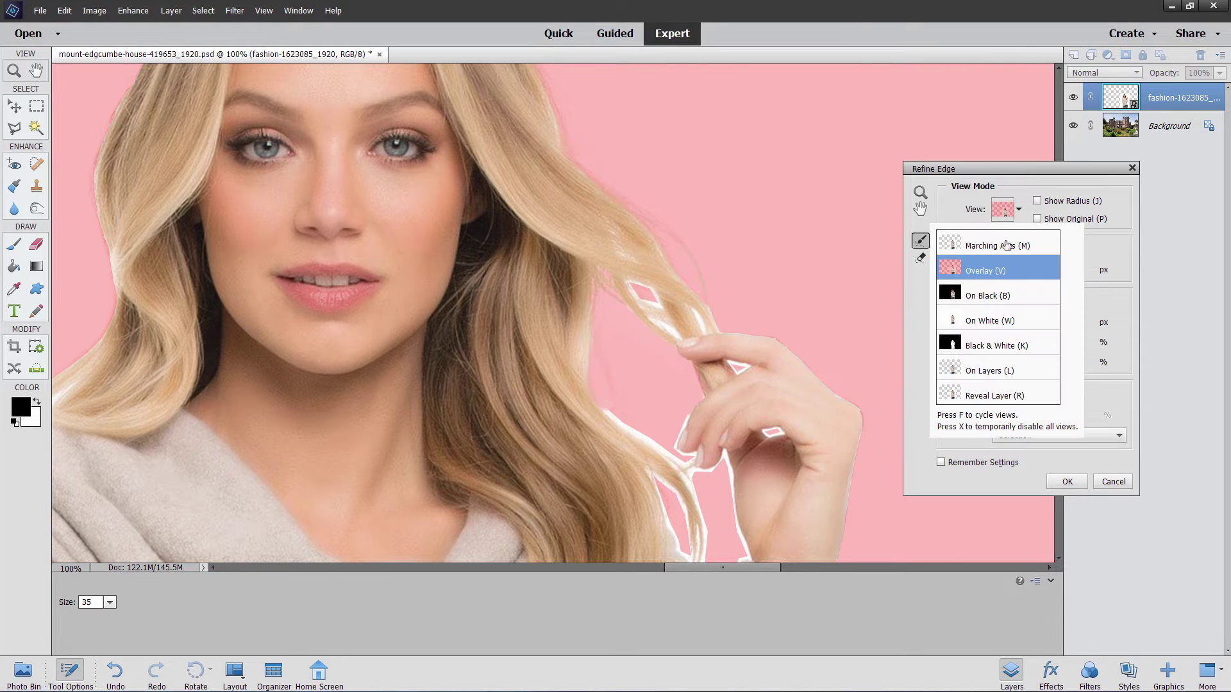
click(802, 247)
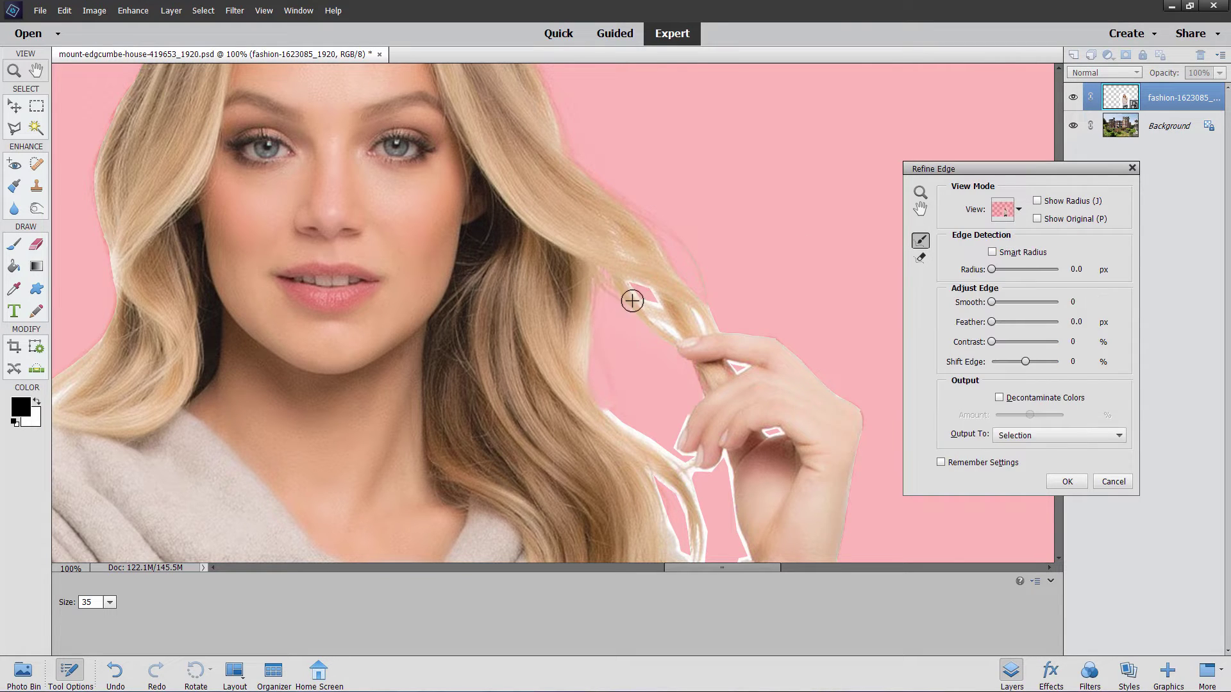
Refine the edges of the strands near the fingers and the outer edge of the raised hand
mouse_move(616, 313)
mouse_down()
mouse_move(632, 281)
mouse_move(634, 329)
mouse_move(653, 294)
mouse_move(649, 348)
mouse_up()
scroll(820, 333, down, 3)
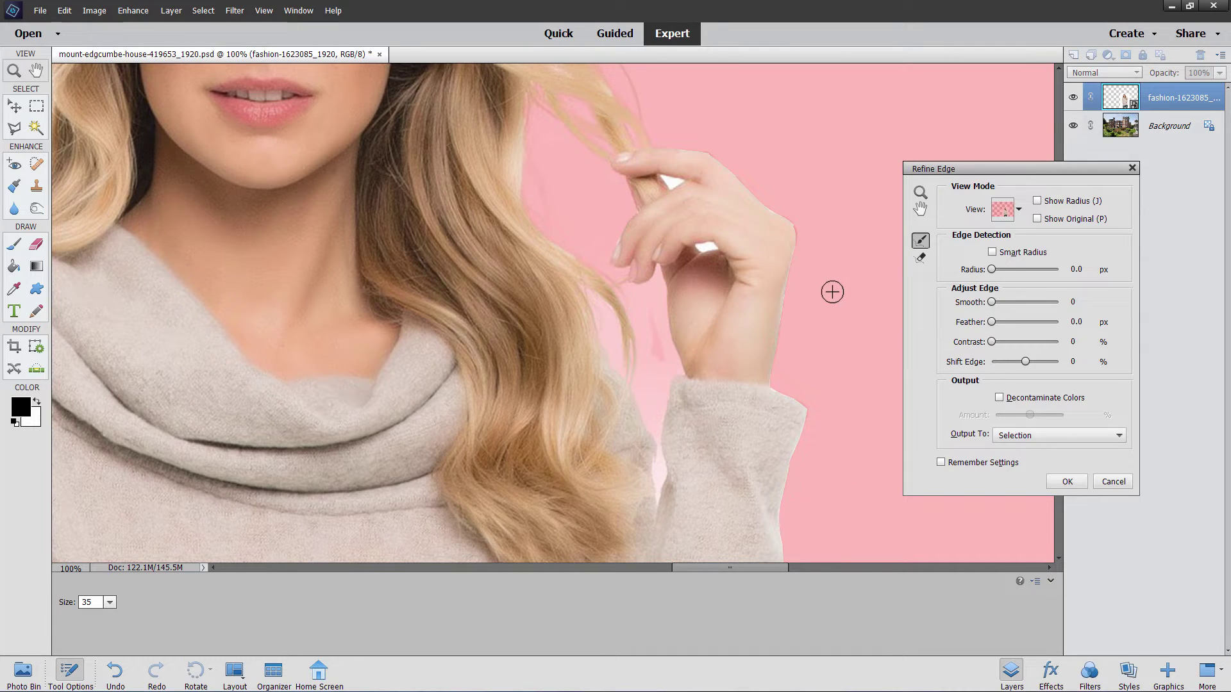
mouse_move(667, 140)
mouse_down()
mouse_move(695, 141)
mouse_move(795, 215)
mouse_move(803, 260)
mouse_up()
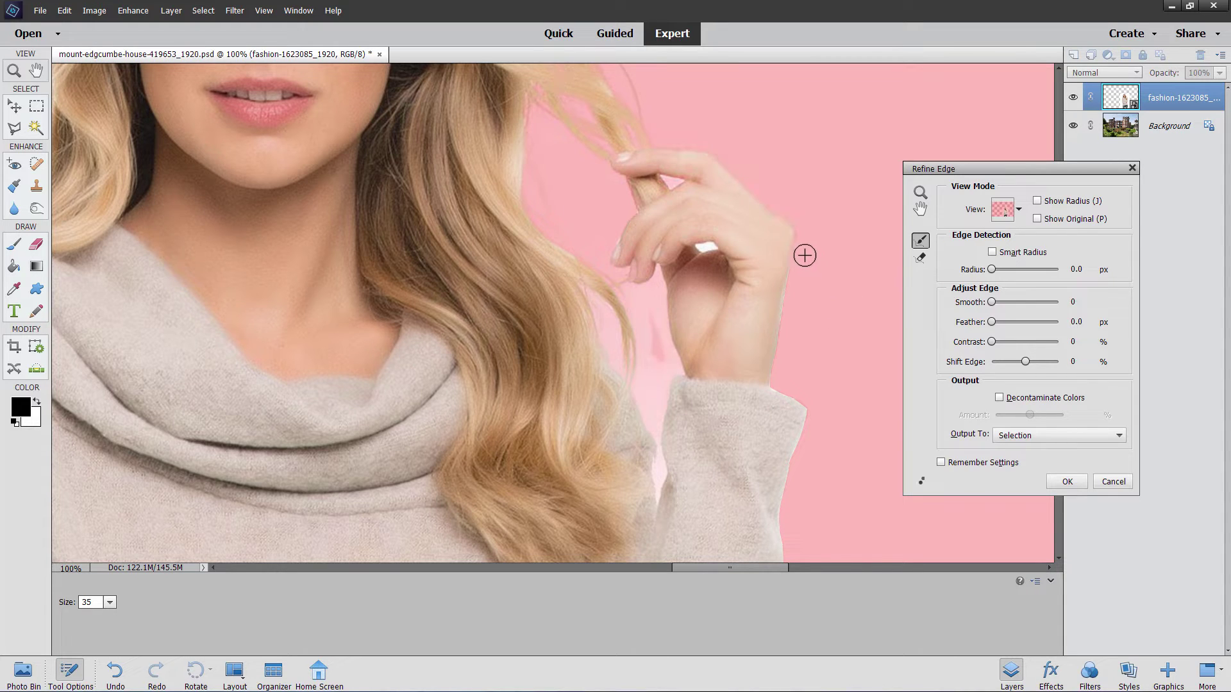
mouse_move(799, 274)
mouse_down()
mouse_move(778, 383)
mouse_move(823, 419)
mouse_move(836, 412)
mouse_move(825, 269)
mouse_up()
drag(842, 360, 852, 253)
Refine the hair edge on the opposite side of the head from beside the eye up to the parting
scroll(321, 179, up, 6)
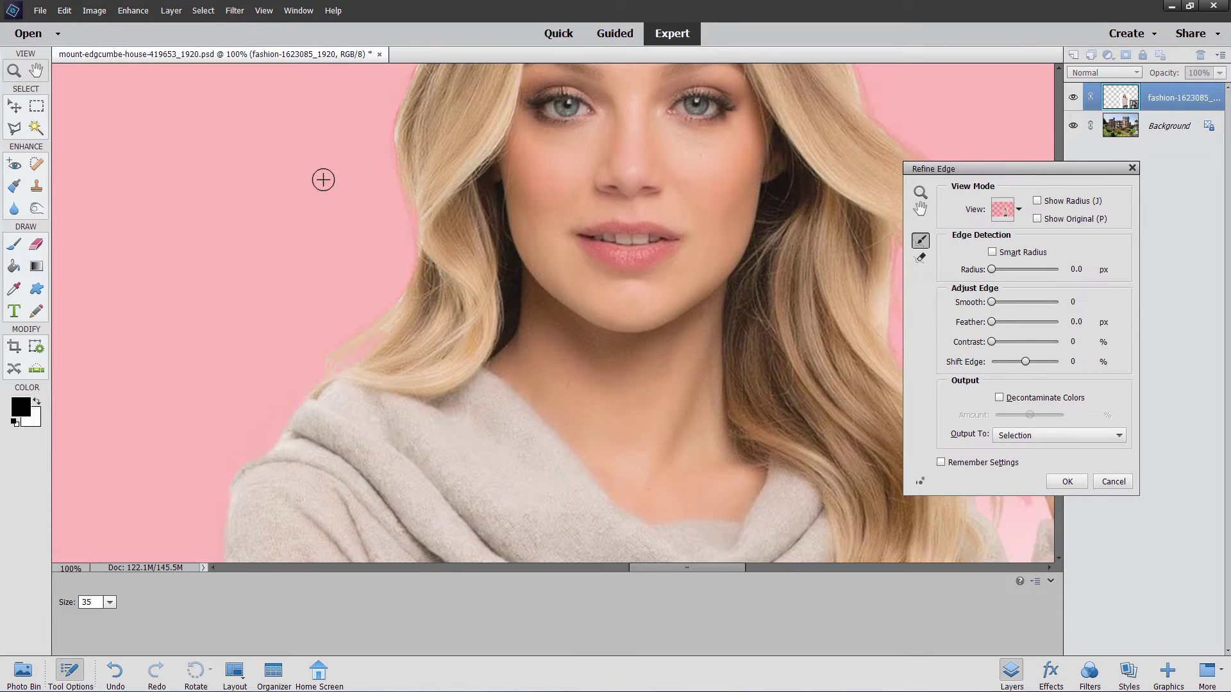
mouse_move(327, 181)
mouse_down()
mouse_move(295, 351)
mouse_move(324, 385)
mouse_up()
mouse_move(394, 248)
mouse_down()
mouse_move(463, 133)
mouse_move(525, 99)
mouse_move(570, 100)
mouse_up()
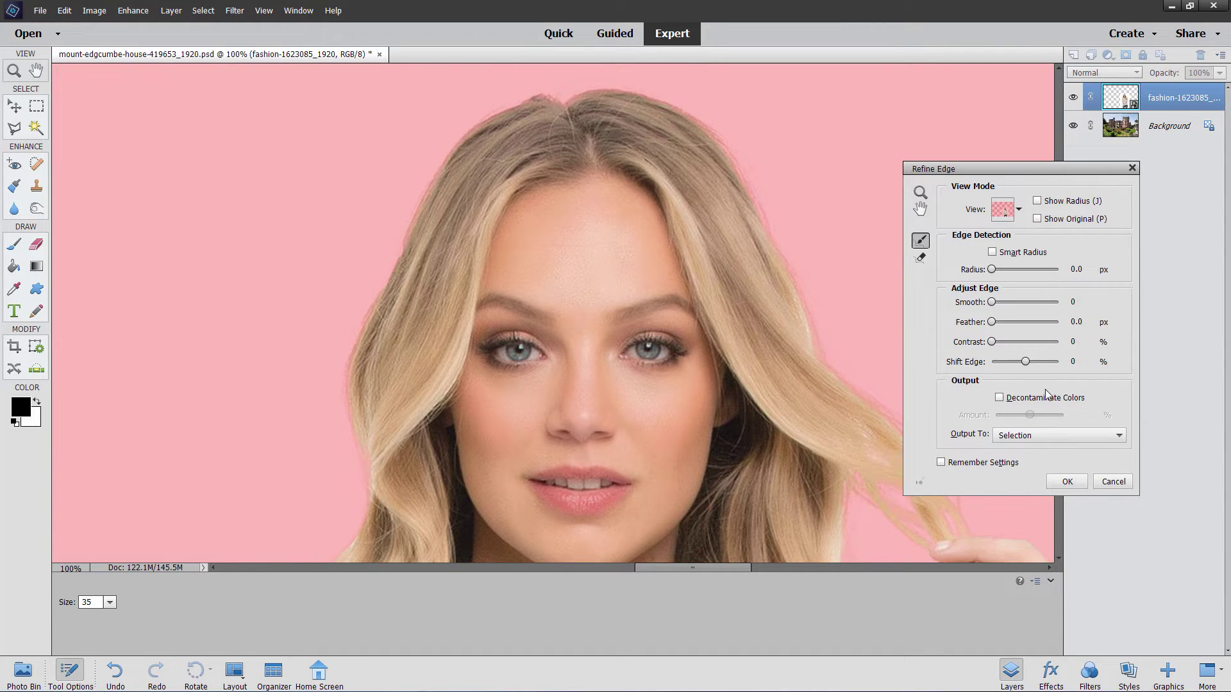
Output the refined selection as a new layer with a layer mask and fit the whole image in view
click(1030, 439)
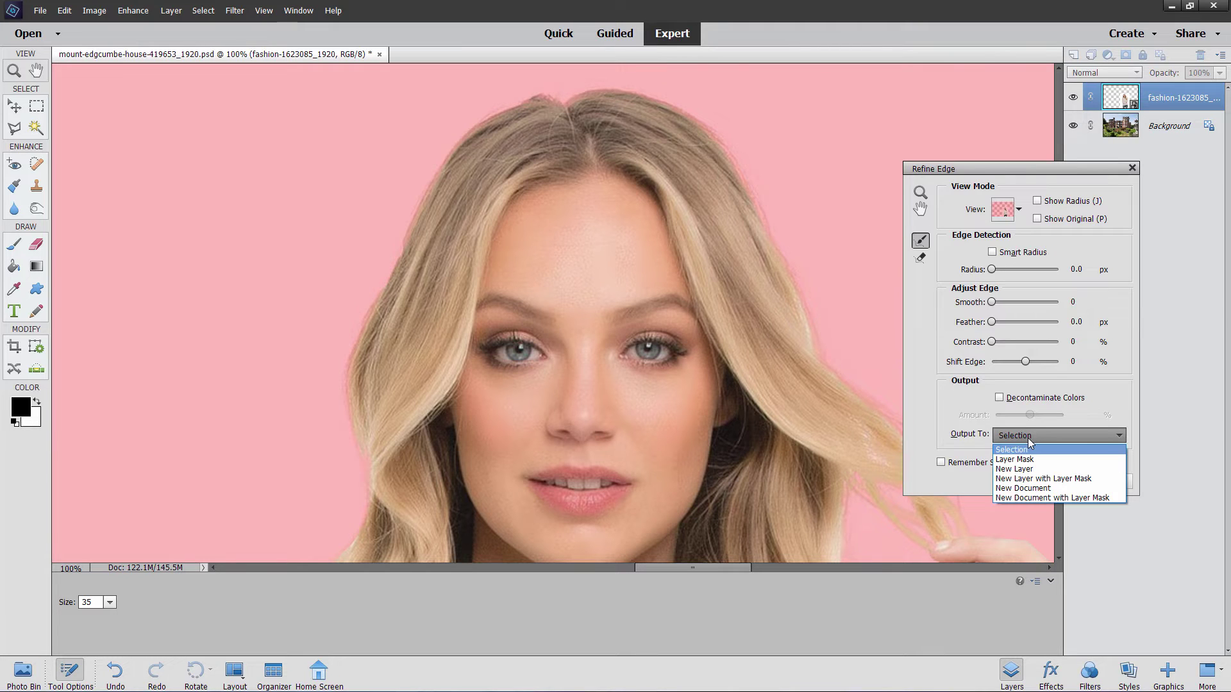
click(1062, 479)
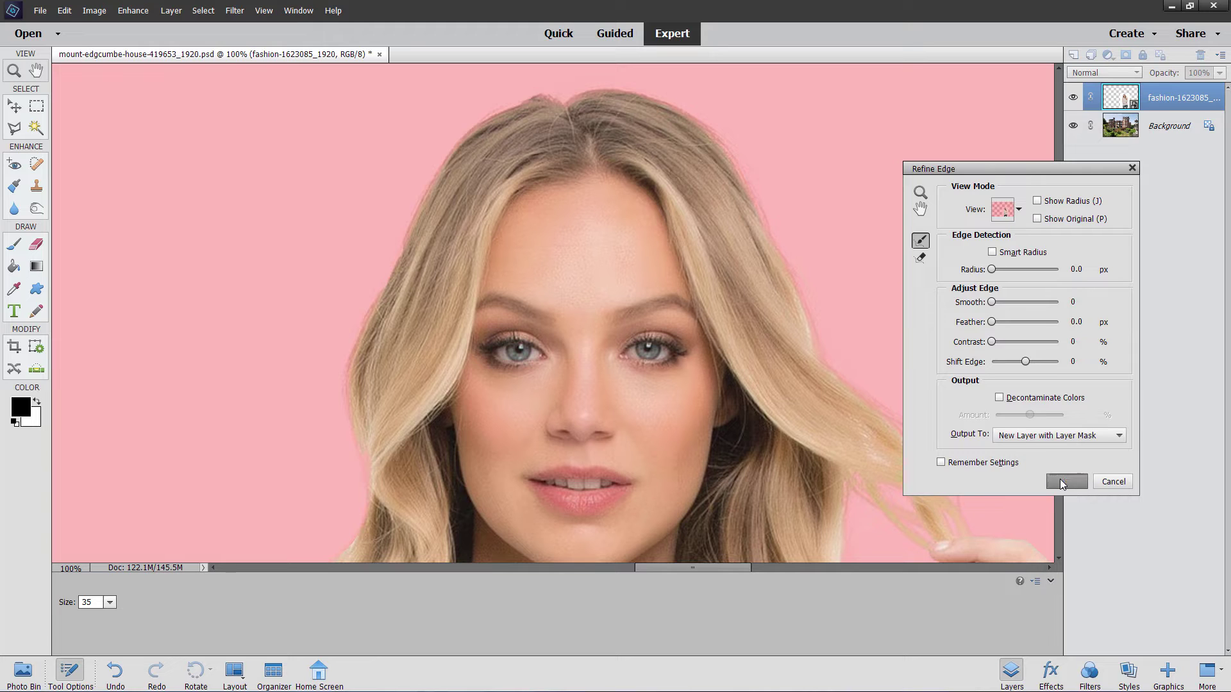
click(1065, 482)
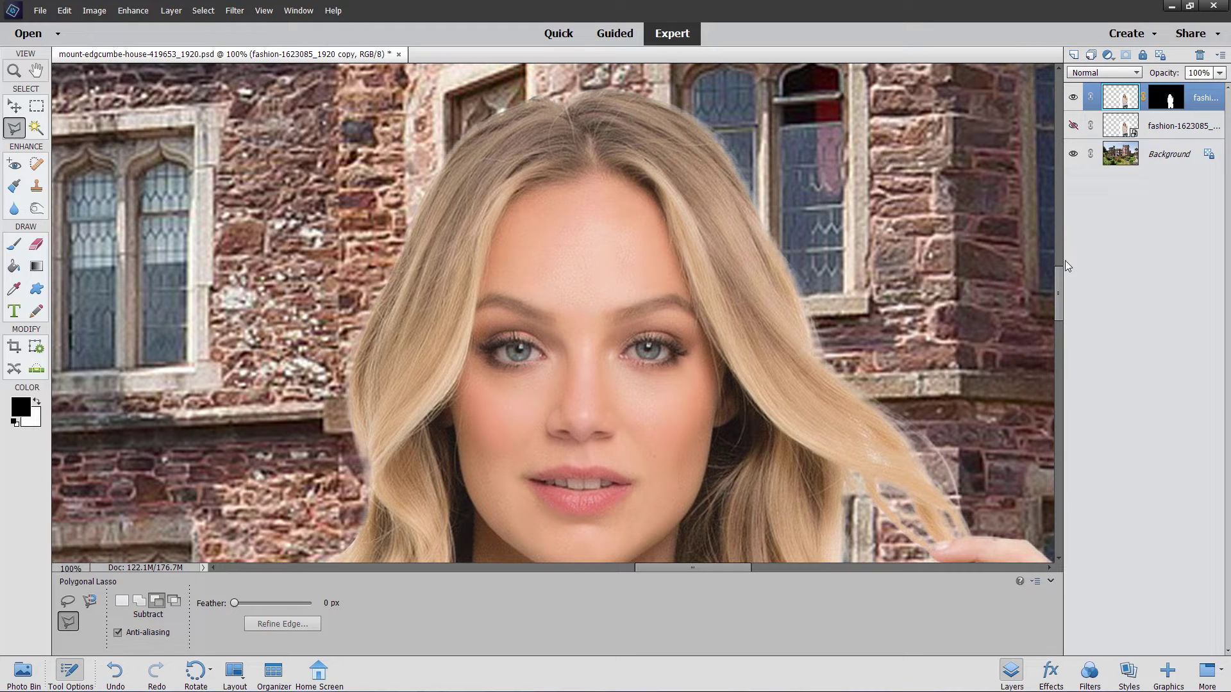
key(ctrl+0)
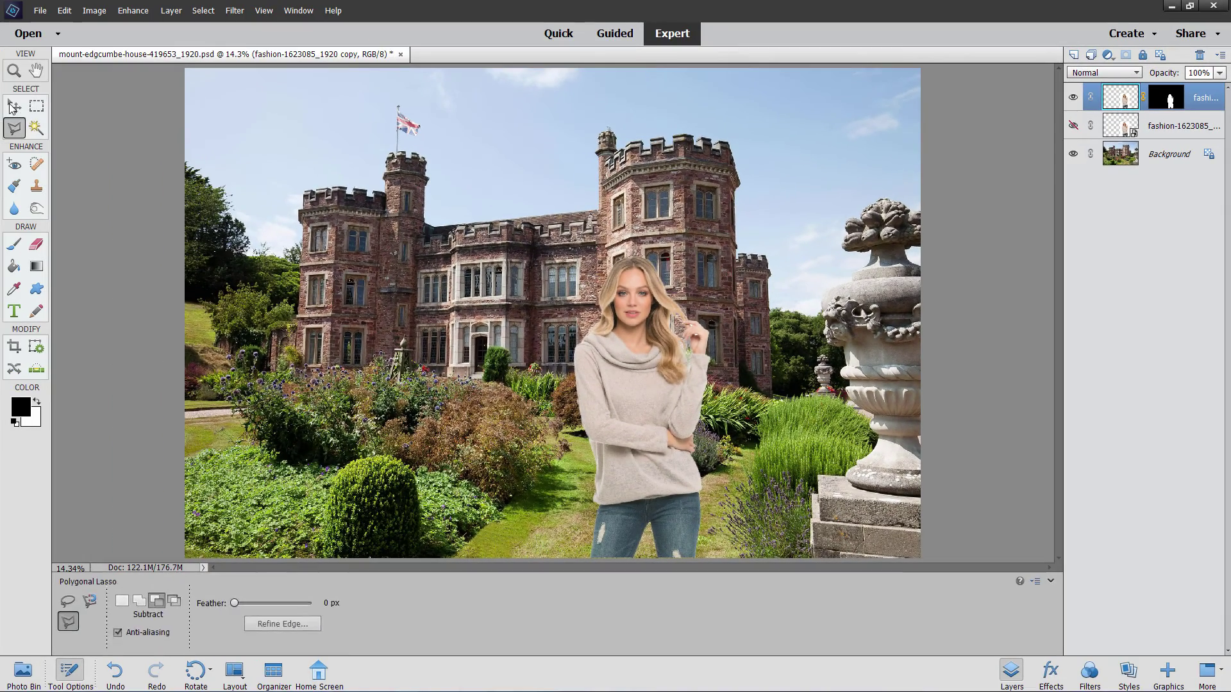
Move the cut-out woman sideways toward the stone urn, keeping her at the same height
key(v)
drag(633, 482, 673, 482)
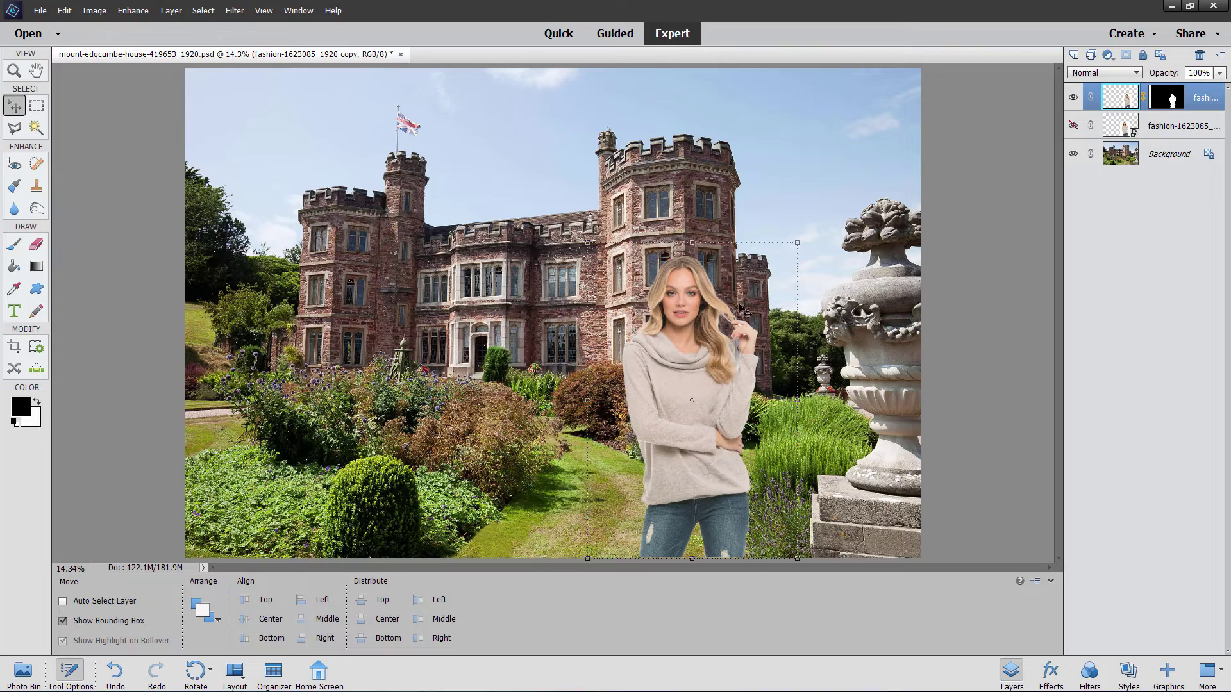
On the woman's layer mask, outline the white gap between her index finger and the held hair with a polygonal selection feathered 1 px
click(14, 71)
click(742, 331)
click(742, 331)
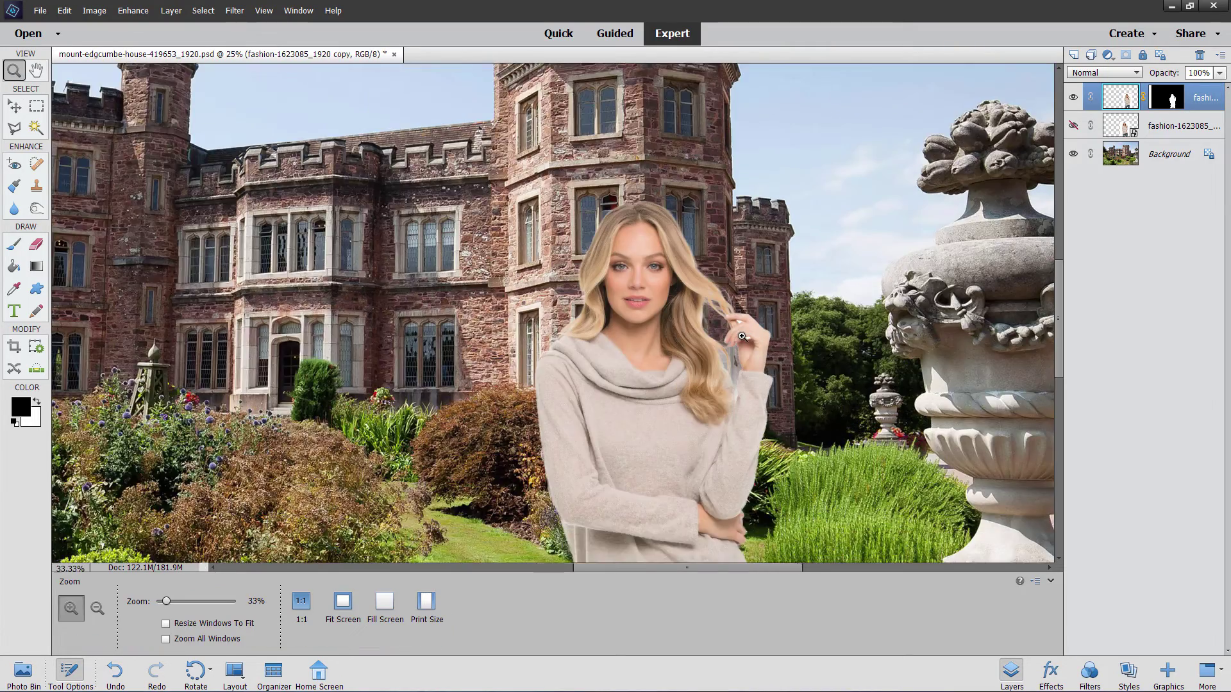
click(742, 334)
click(742, 336)
click(741, 337)
click(742, 341)
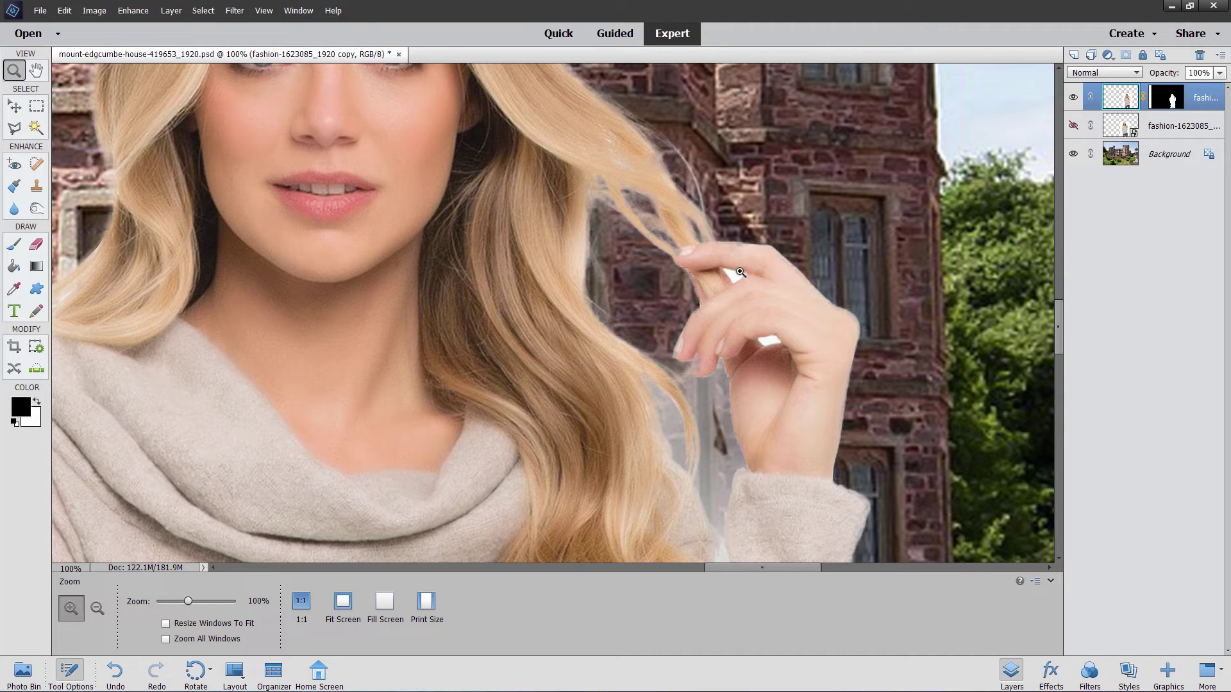
click(734, 313)
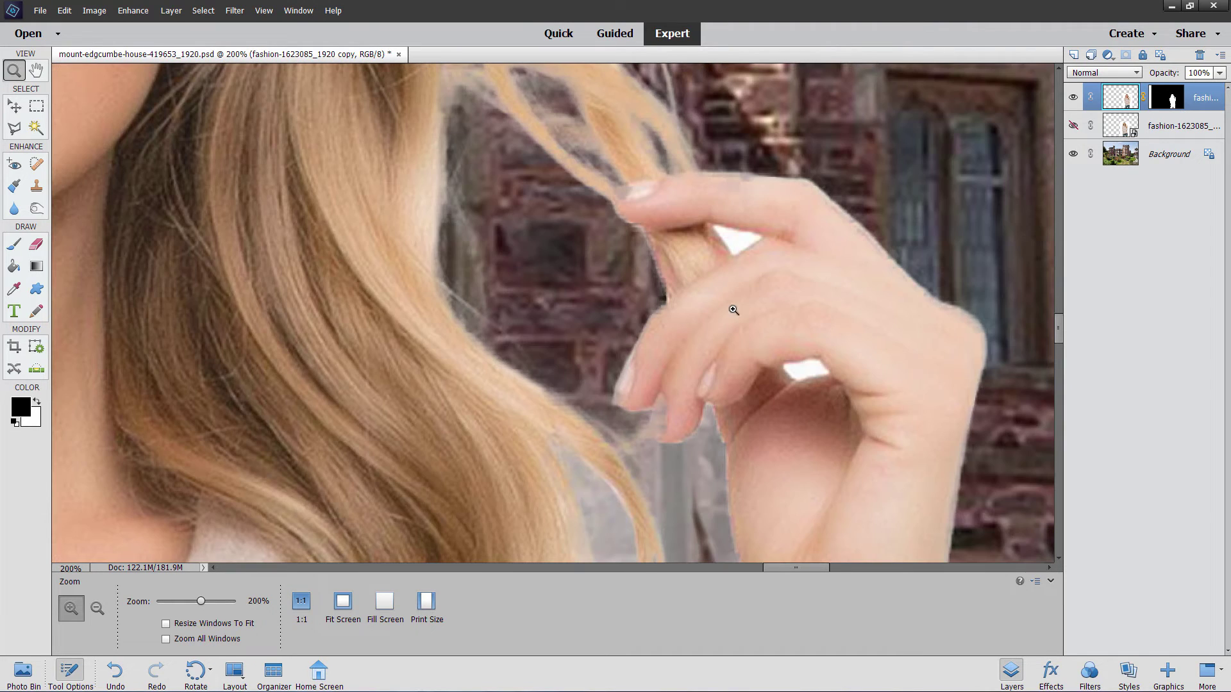
click(1175, 104)
click(16, 130)
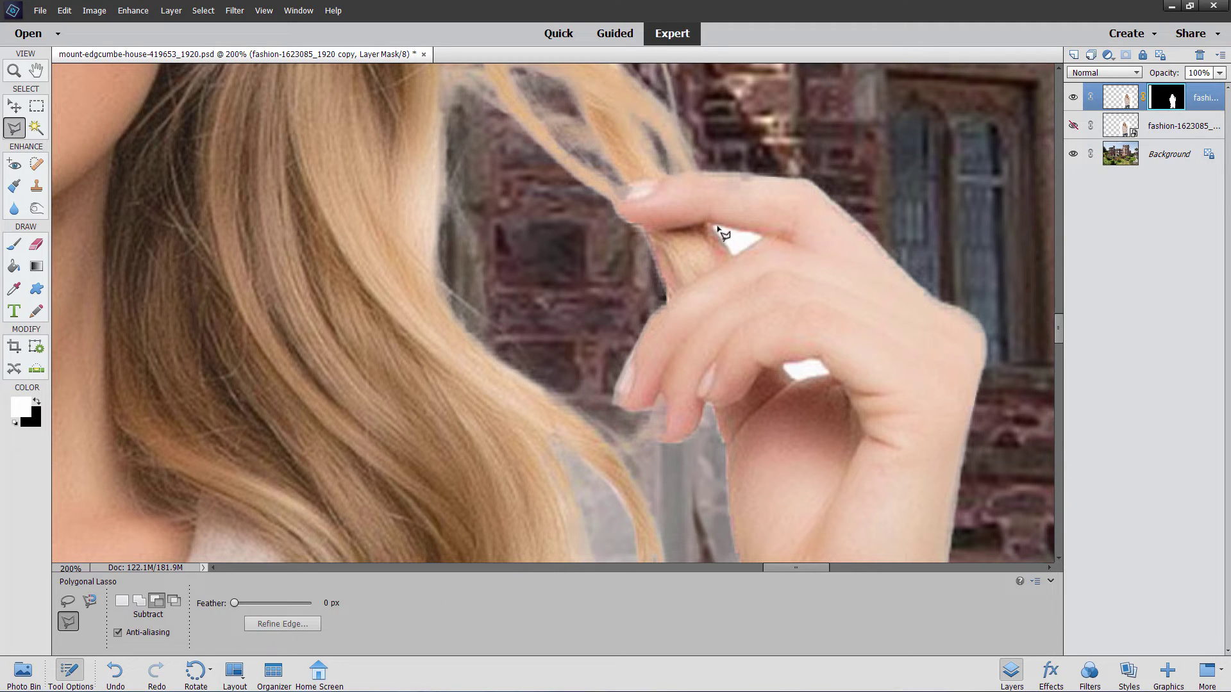
click(328, 604)
key(Return)
click(717, 229)
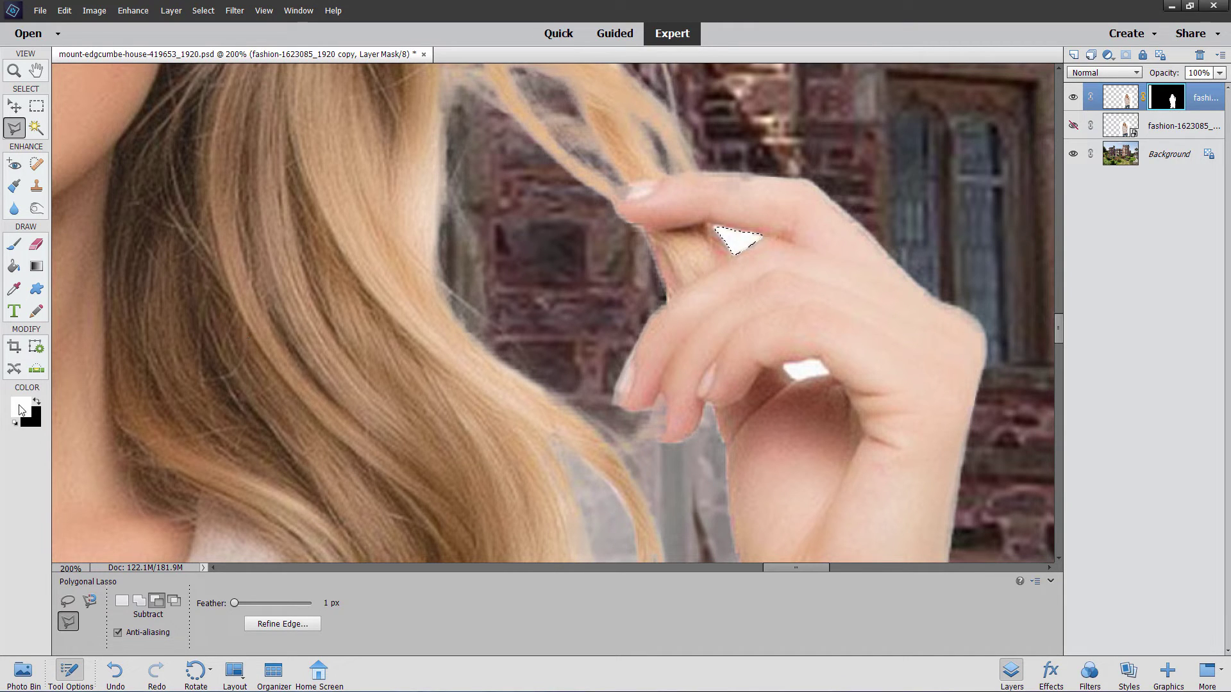
Hide the white gaps between the fingers by painting the mask black with a 30 px brush, and clear the selection
click(38, 404)
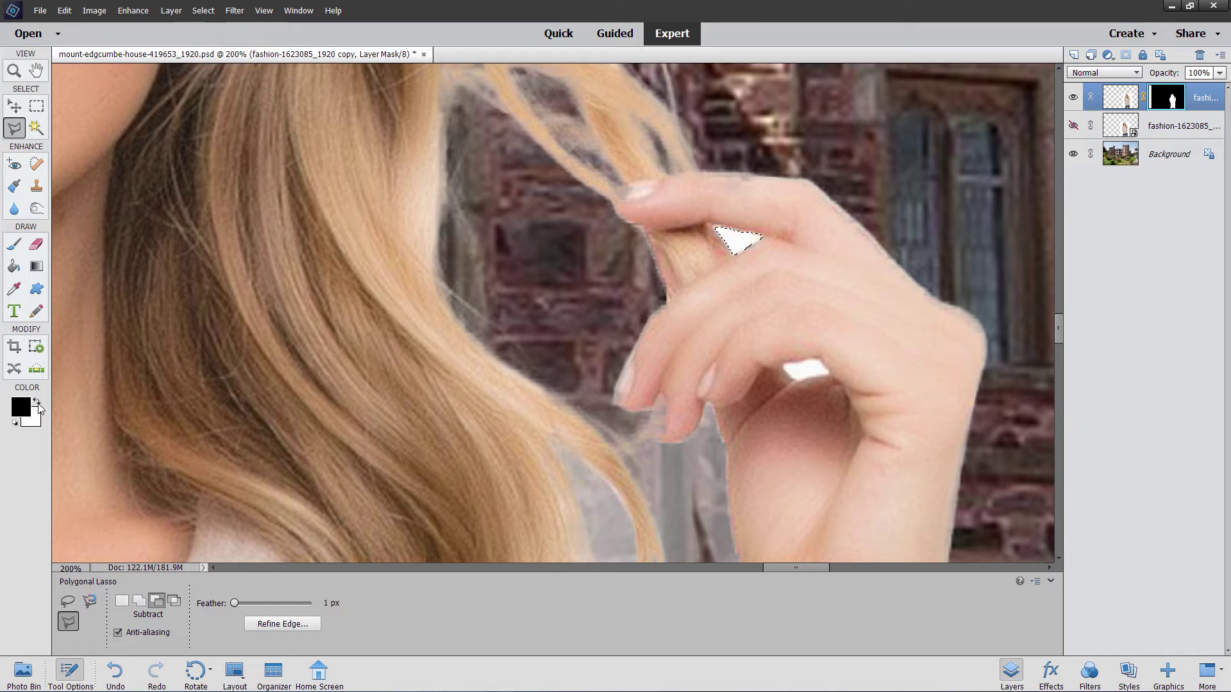
click(14, 247)
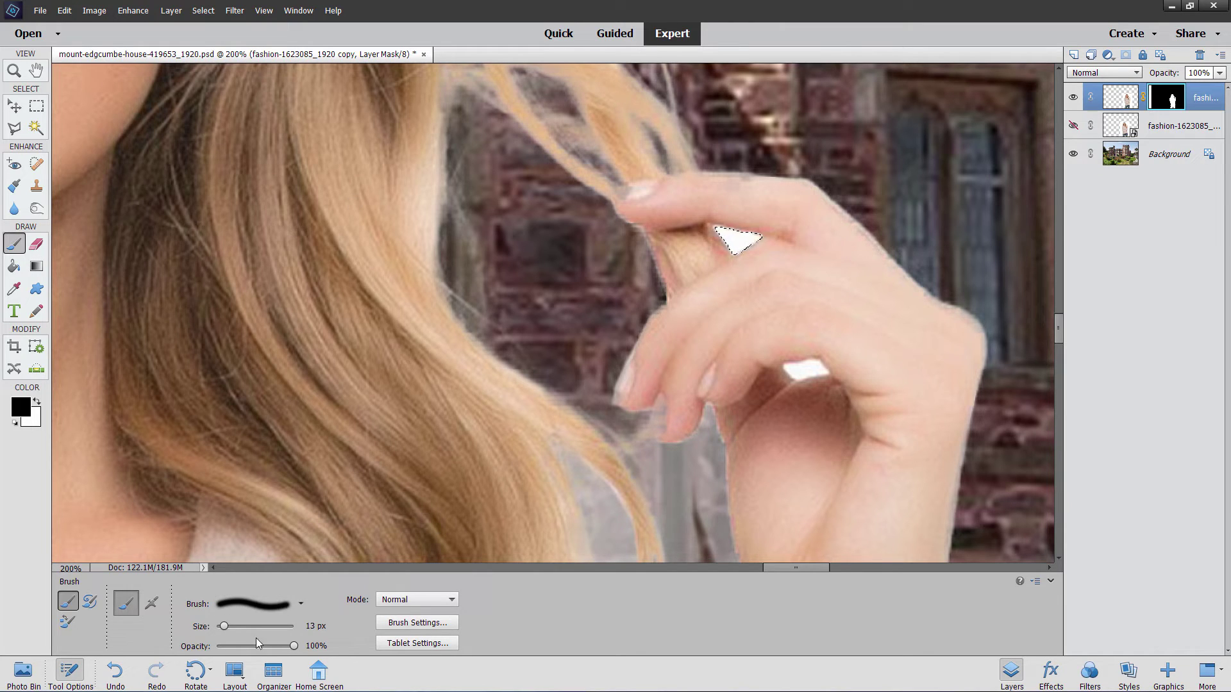
text(30)
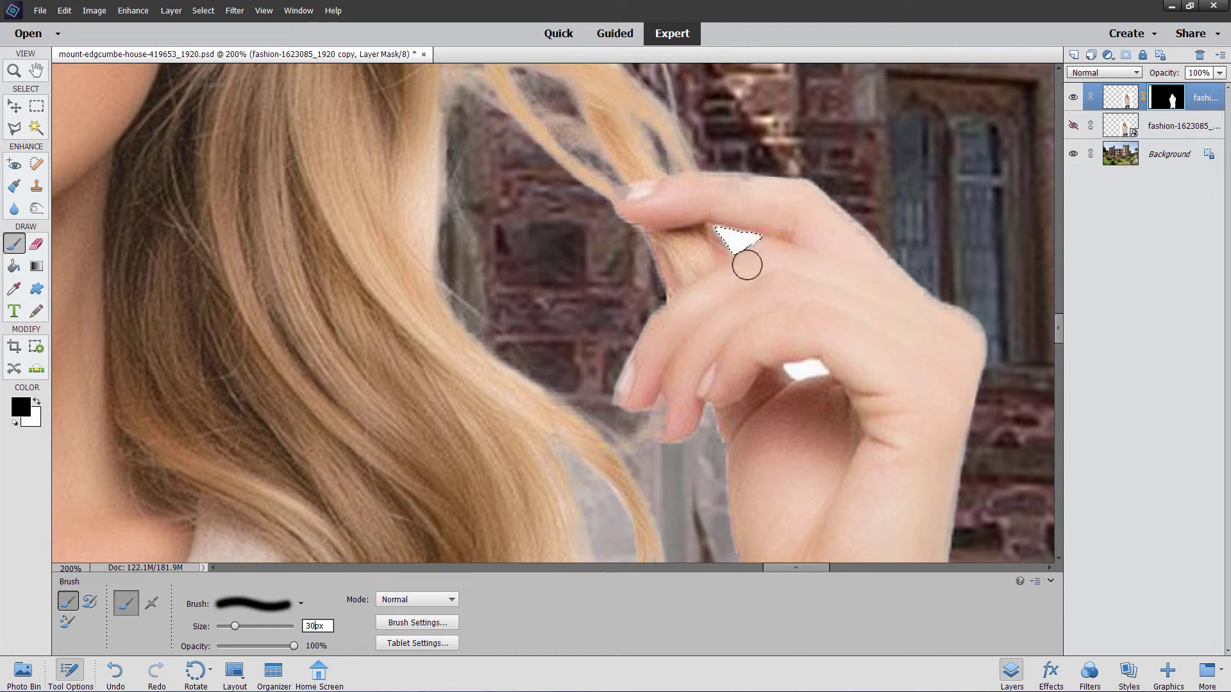
drag(728, 229, 745, 252)
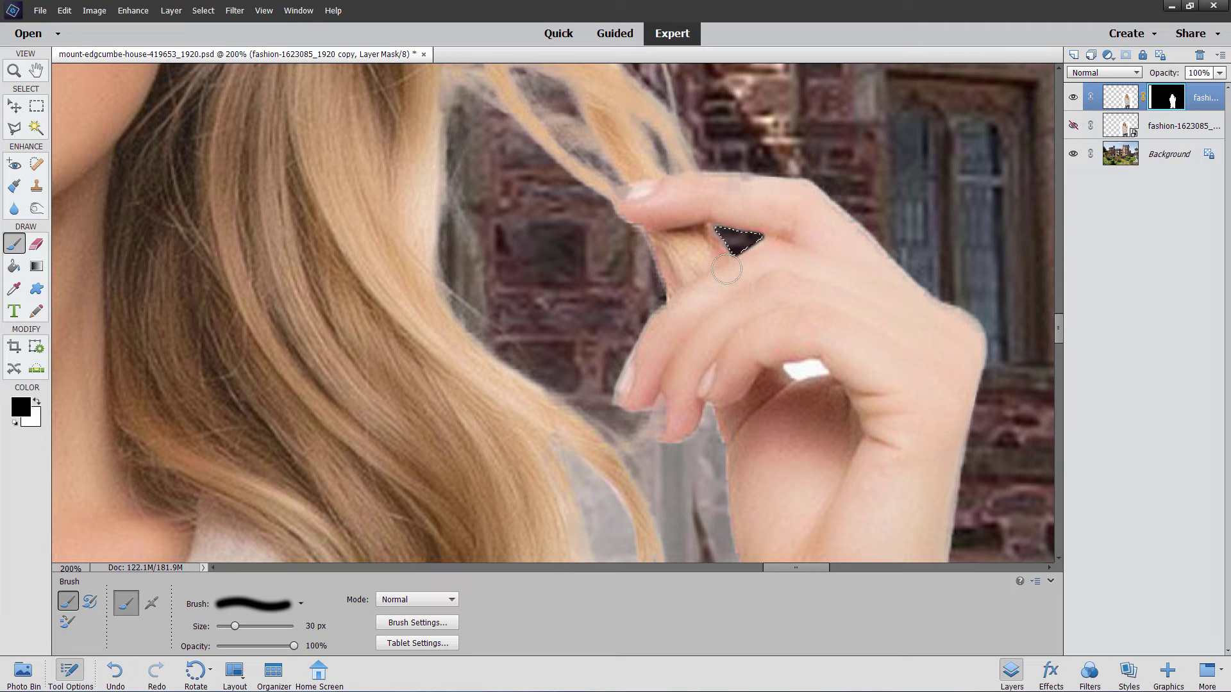
key(ctrl+d)
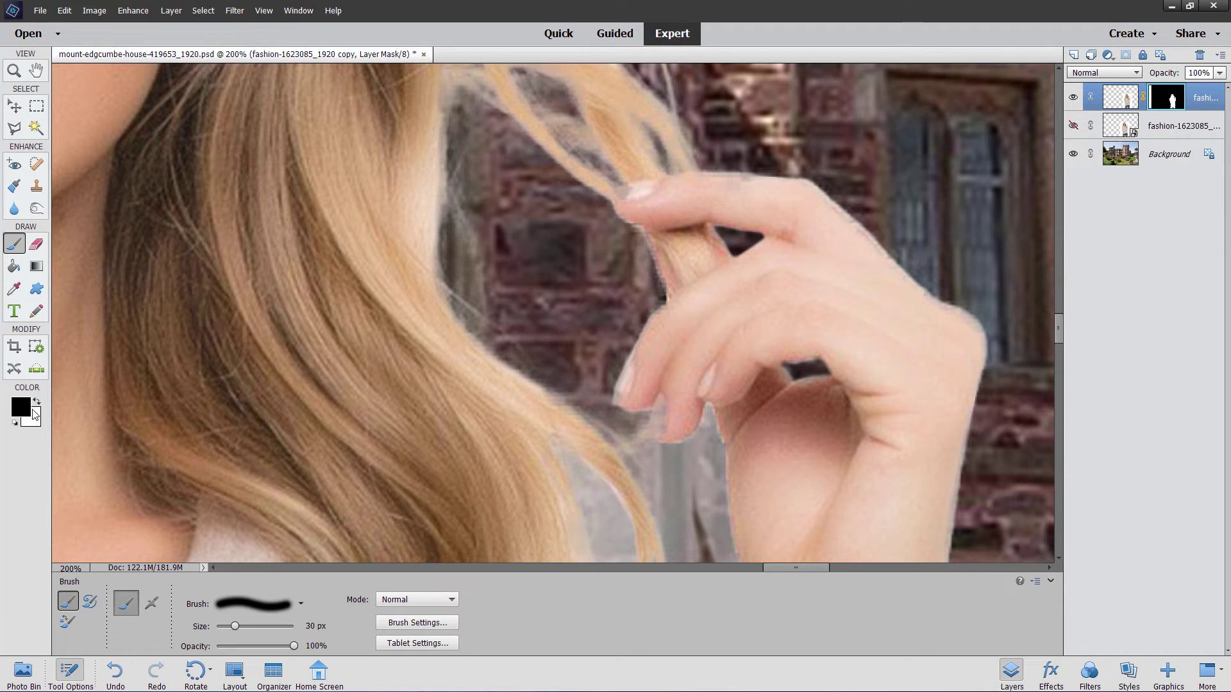
Paint the mask white along the back of the raised hand and switch to the hard round 13 px brush preset
click(36, 402)
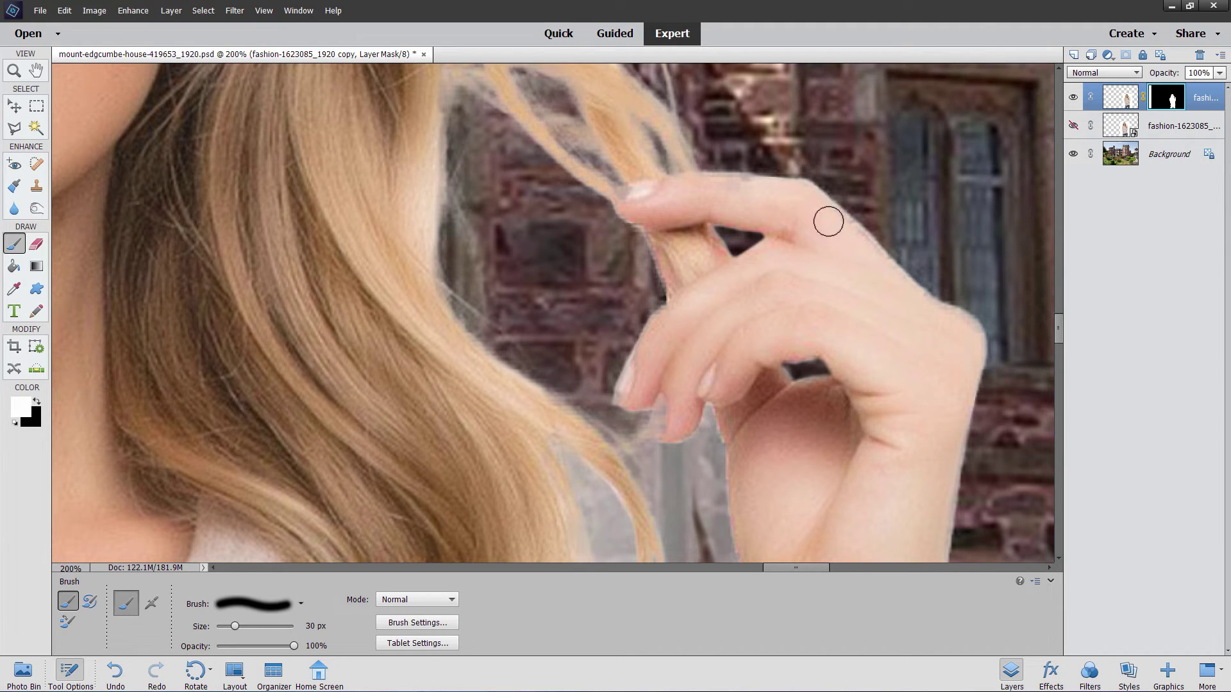
drag(822, 216, 877, 272)
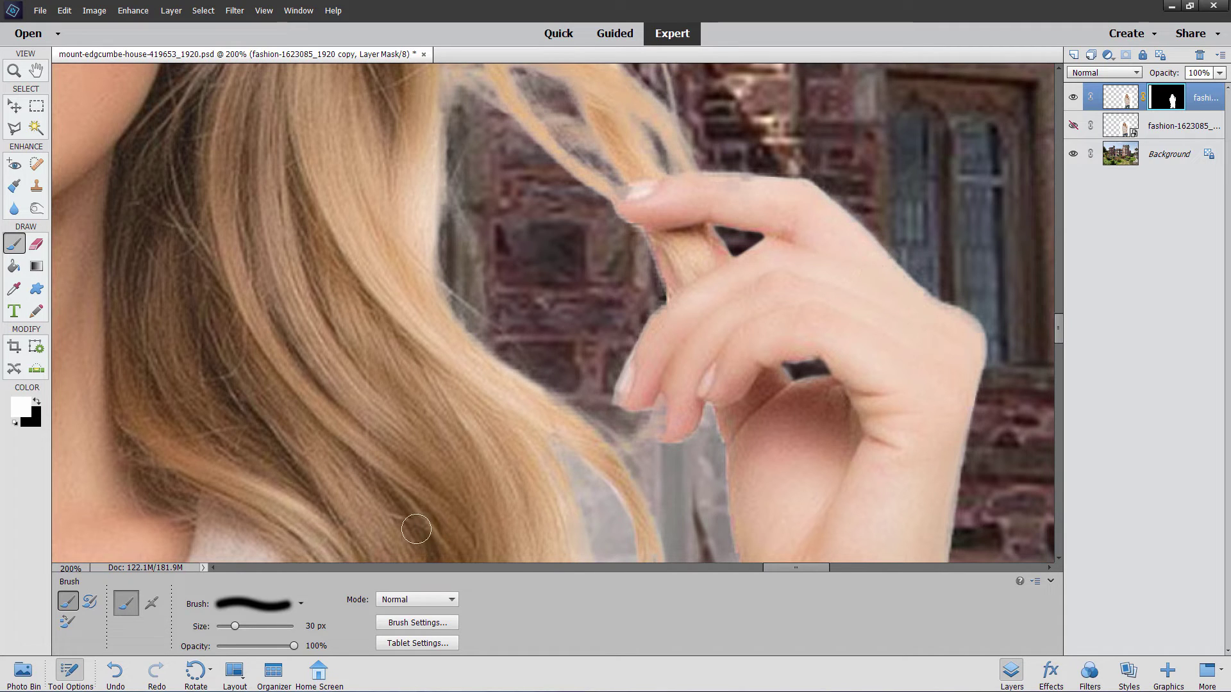
click(272, 606)
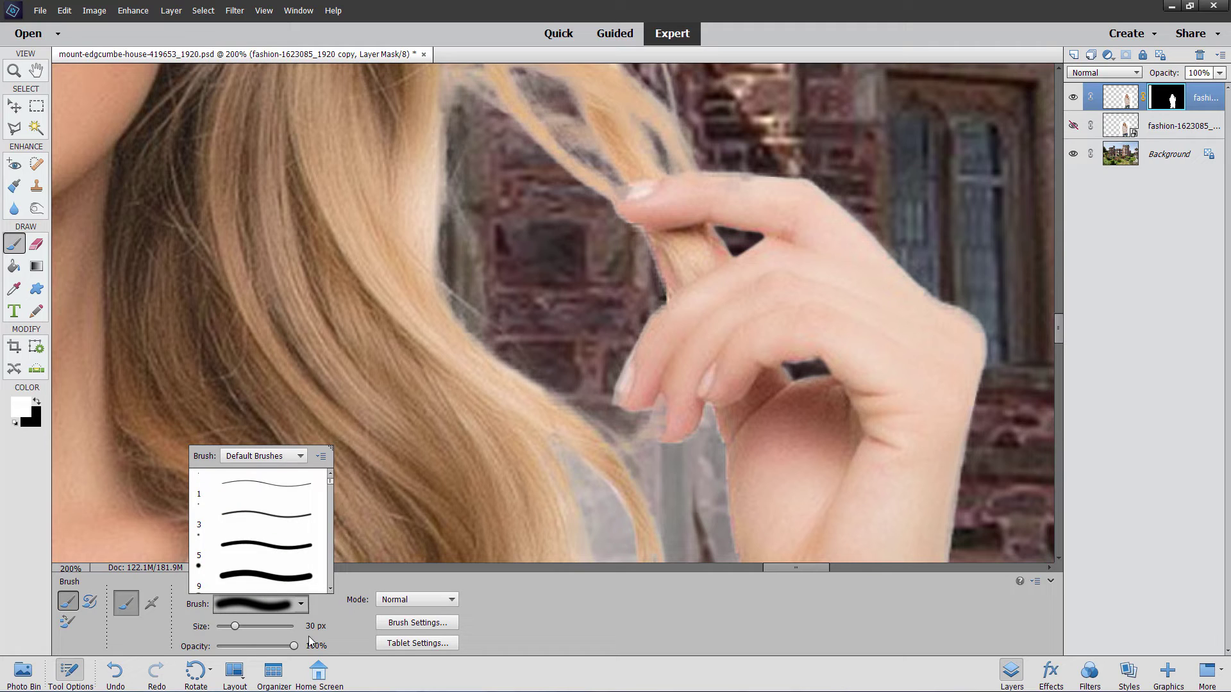
scroll(312, 574, down, 3)
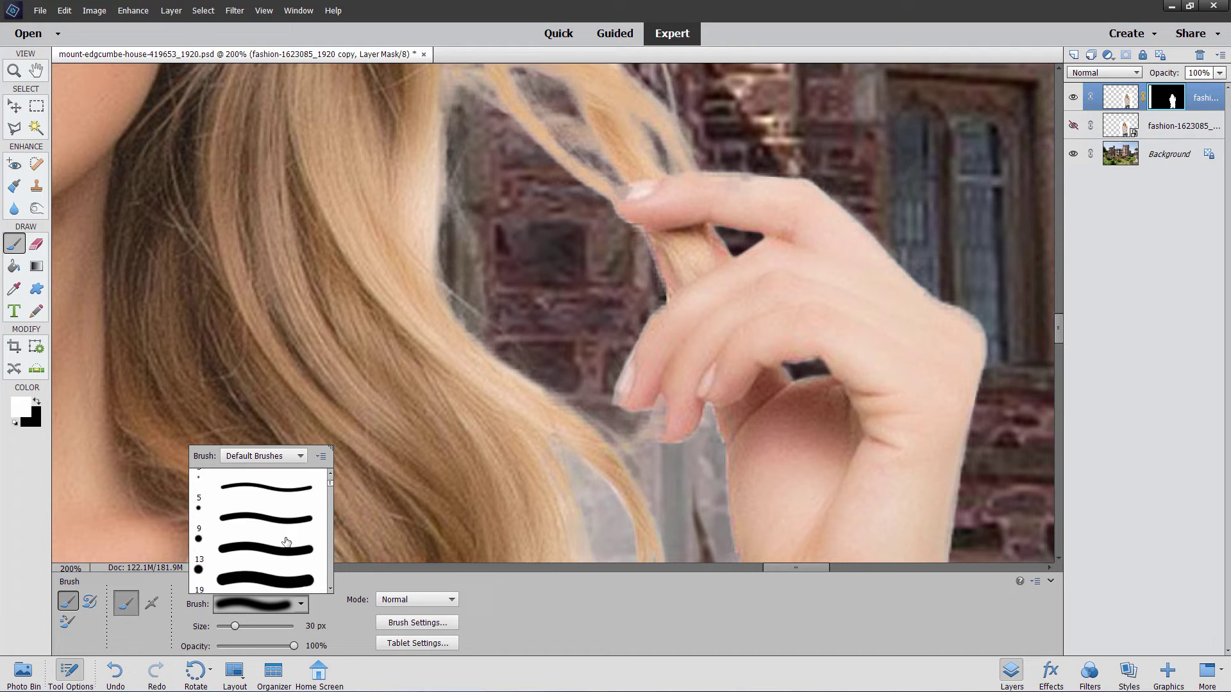
click(238, 533)
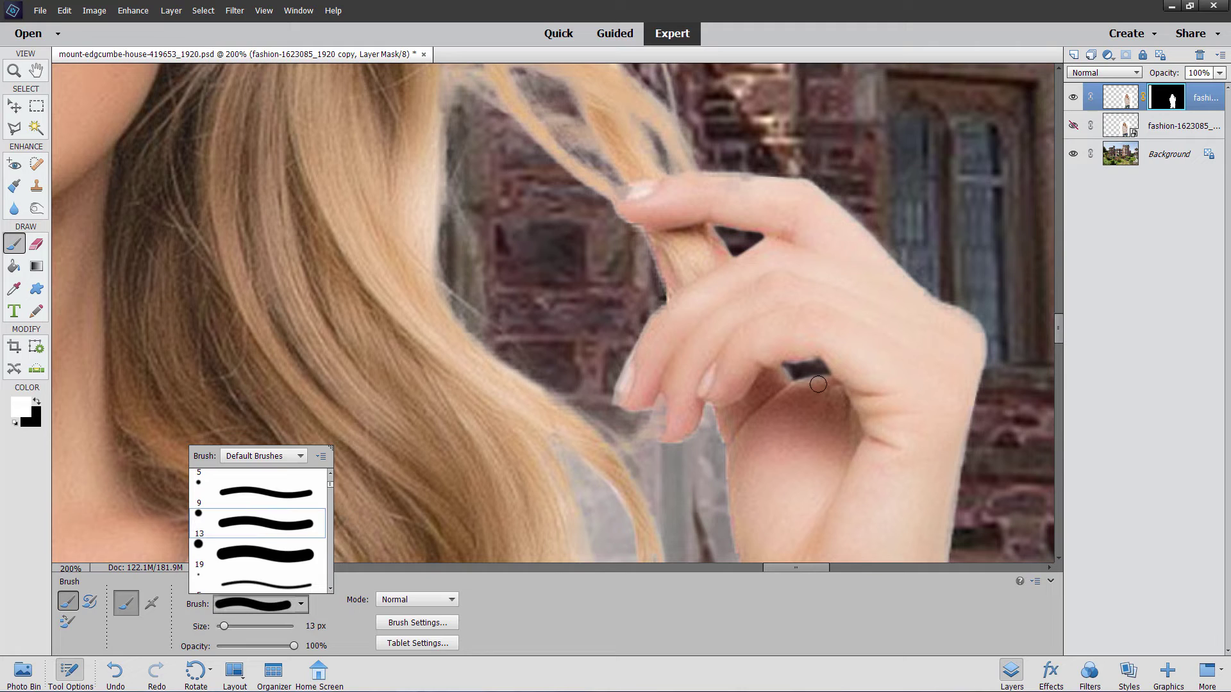
click(868, 275)
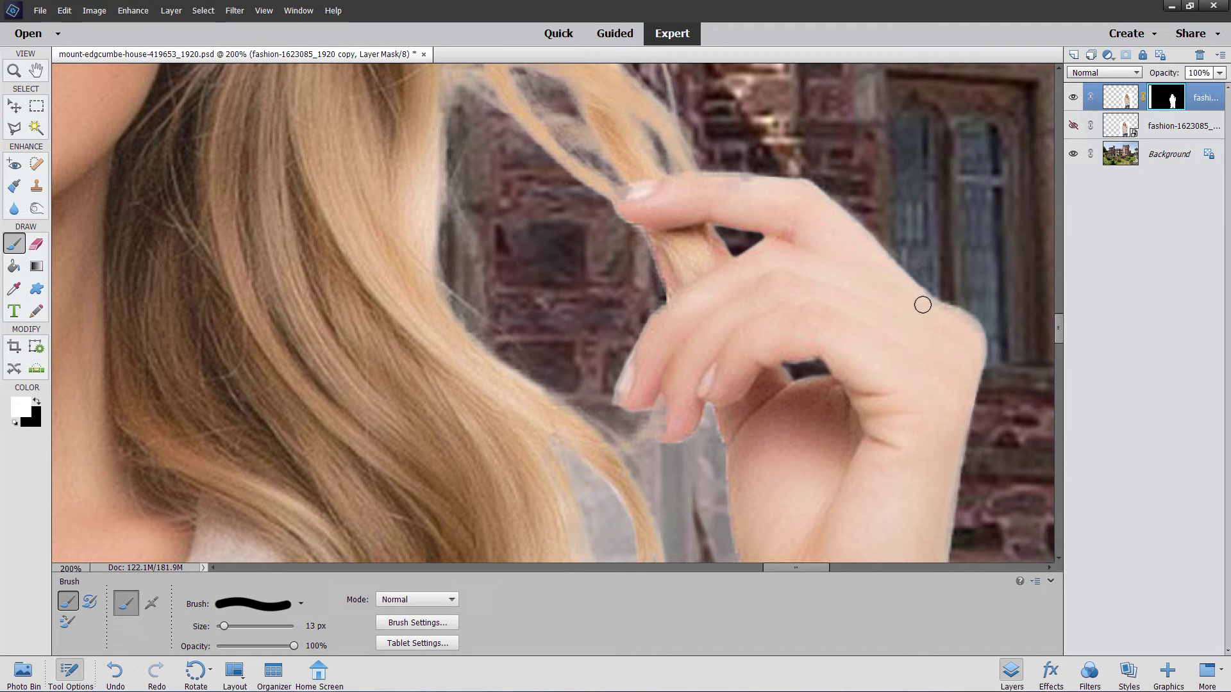
Set the brush hardness to 70% and paint the fingertips and outer edges of the raised hand back in on the mask
click(431, 625)
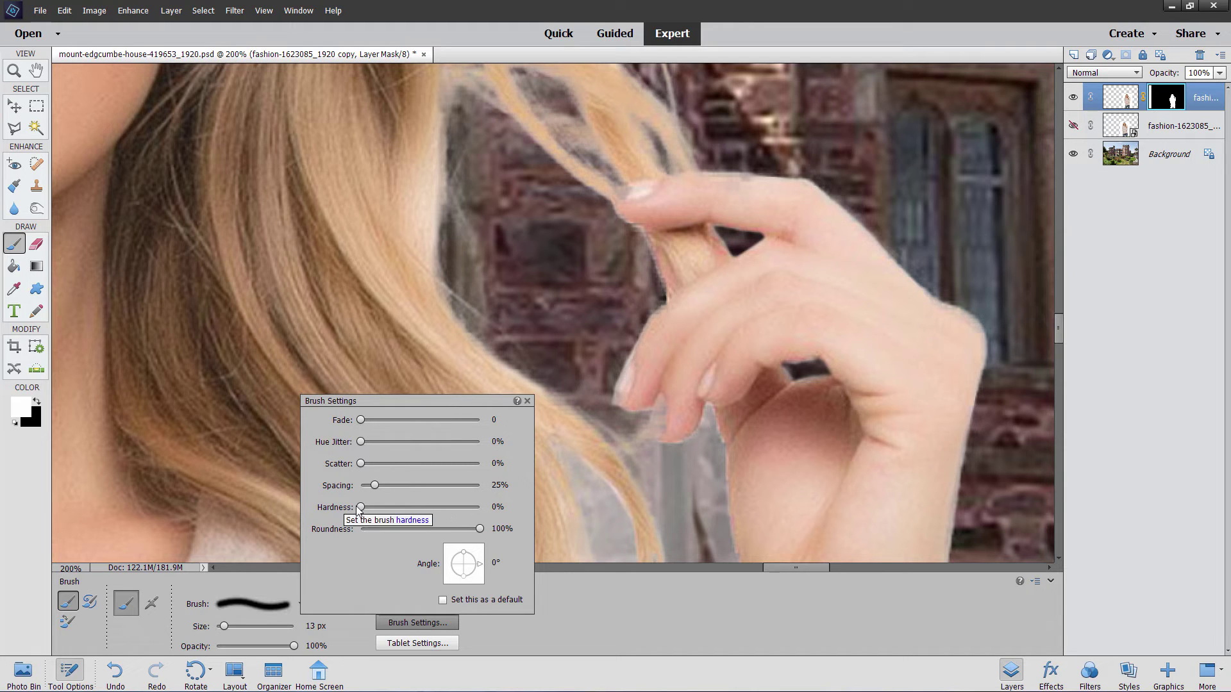
click(422, 508)
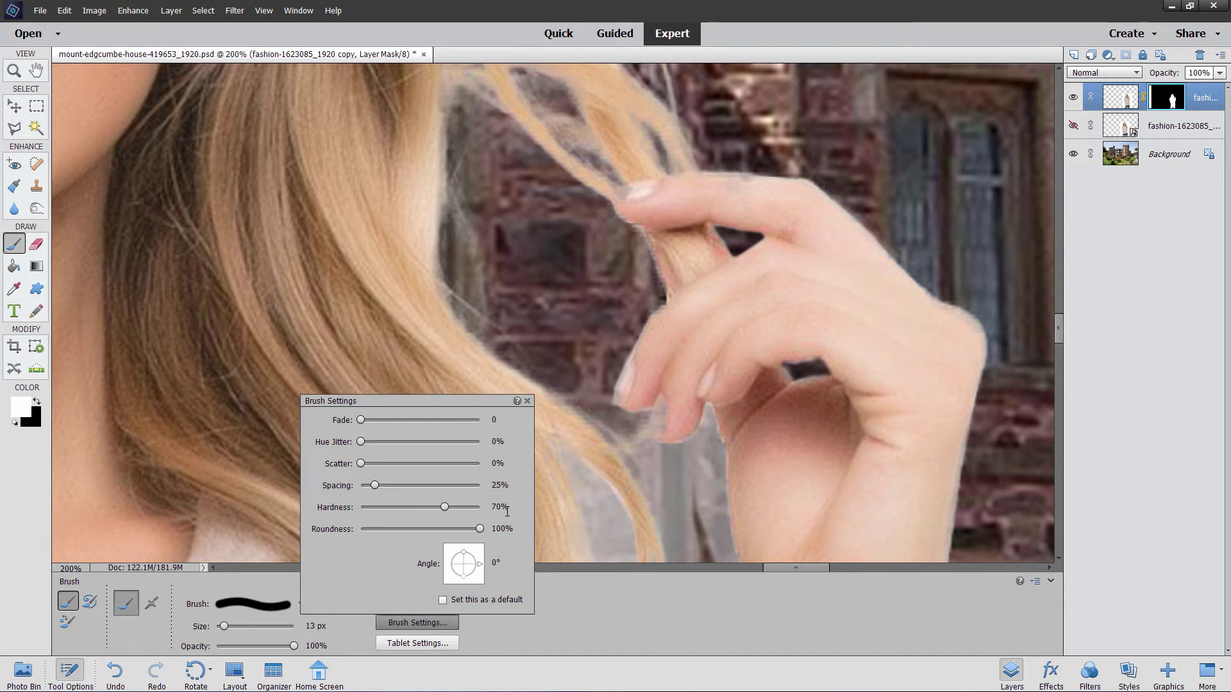
click(543, 588)
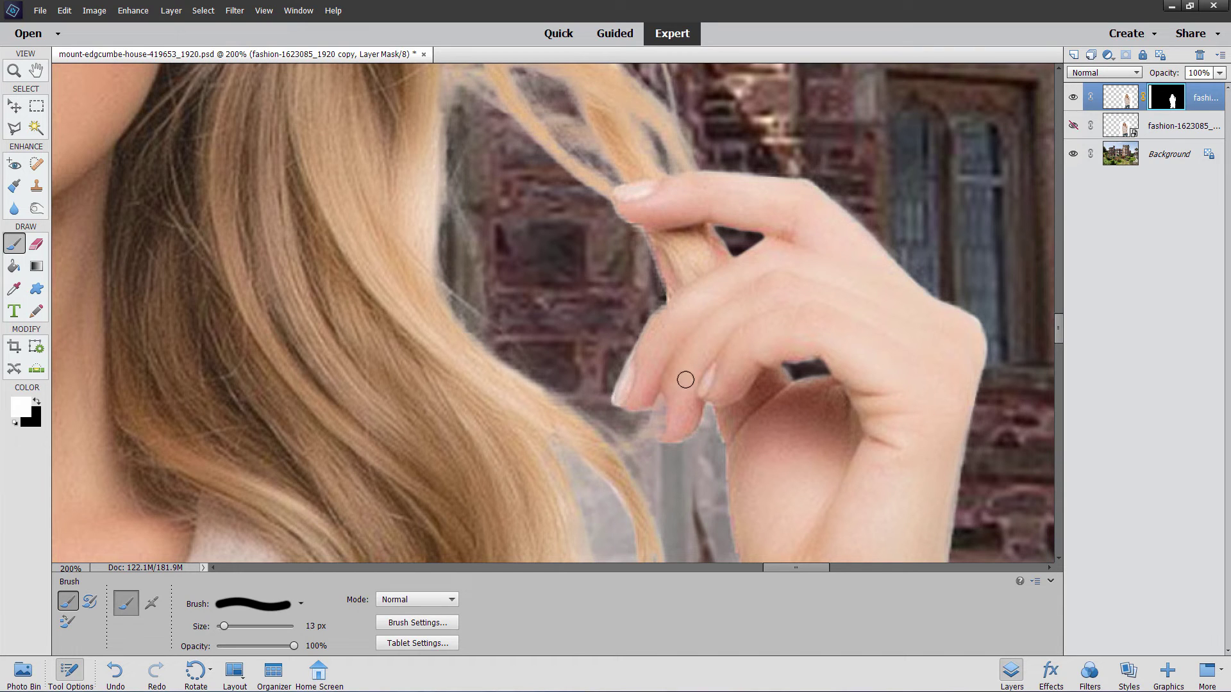
drag(659, 418, 676, 434)
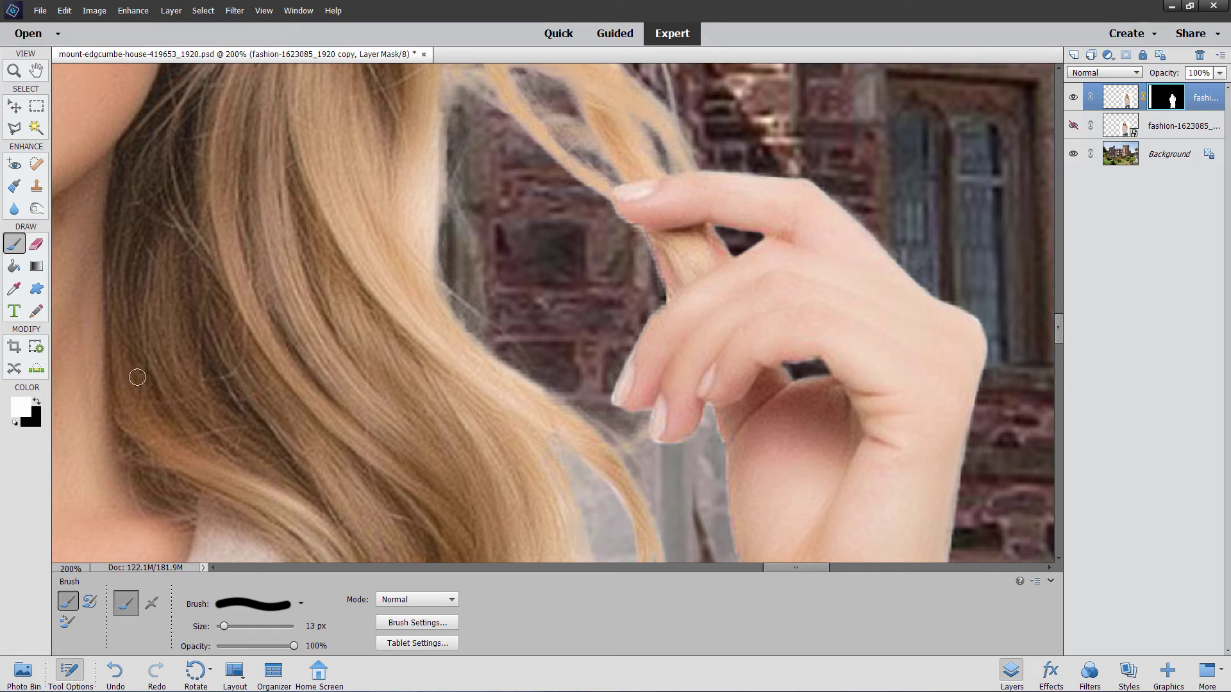
Paint the mask black to remove the leftover grey background between the hanging hair strand and the wrist
click(36, 402)
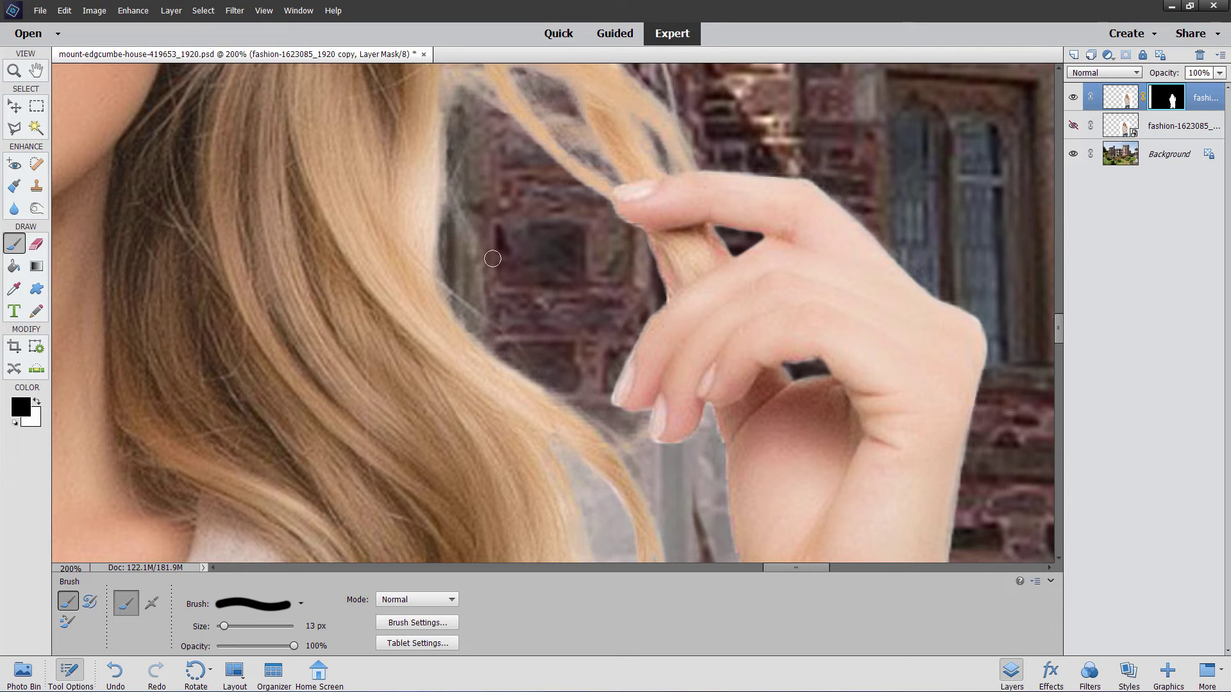
scroll(564, 247, down, 3)
drag(534, 214, 551, 237)
key(ctrl+z)
mouse_move(545, 192)
mouse_down()
mouse_move(567, 262)
mouse_move(561, 218)
mouse_up()
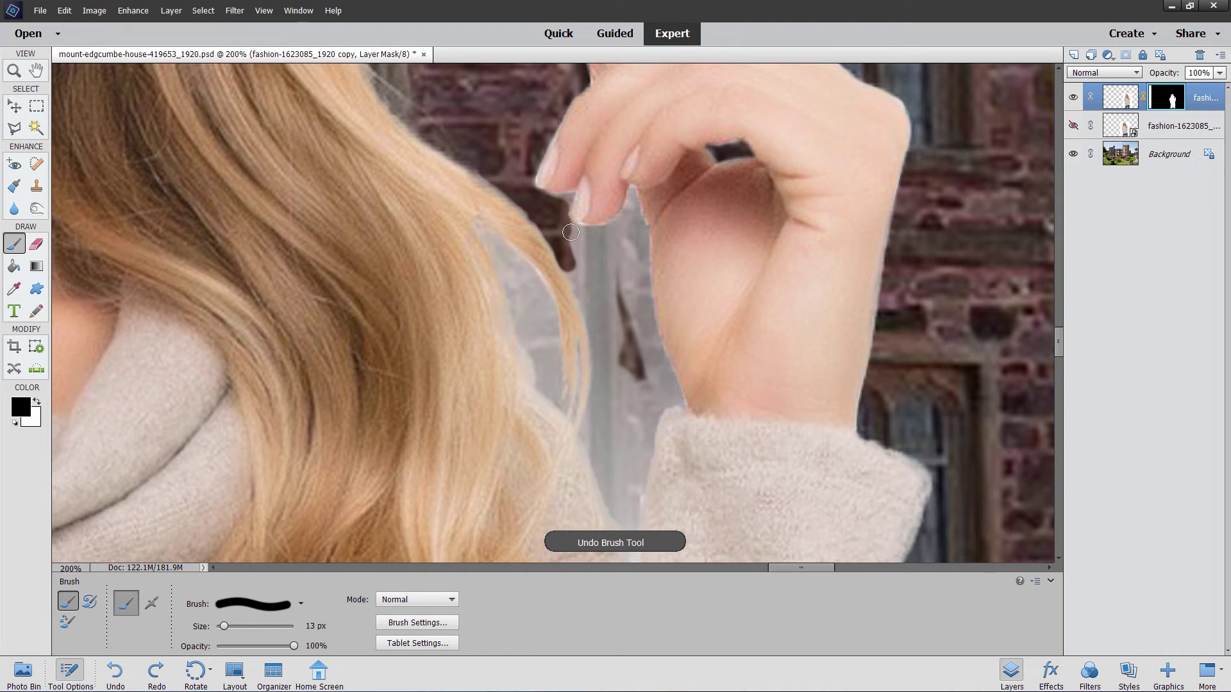
mouse_move(586, 238)
mouse_down()
mouse_move(636, 226)
mouse_move(625, 268)
mouse_move(628, 235)
mouse_move(625, 267)
mouse_move(607, 273)
mouse_move(606, 250)
mouse_move(568, 246)
mouse_move(587, 286)
mouse_move(571, 263)
mouse_move(599, 326)
mouse_move(606, 251)
mouse_move(608, 320)
mouse_move(596, 323)
mouse_move(592, 304)
mouse_move(601, 373)
mouse_move(635, 310)
mouse_move(642, 375)
mouse_move(630, 345)
mouse_move(641, 289)
mouse_move(623, 285)
mouse_move(567, 385)
mouse_up()
scroll(619, 321, down, 3)
Reduce the mask brush size to 6 px for the finer areas
key([)
key([)
key([)
key([)
key([)
key([)
key([)
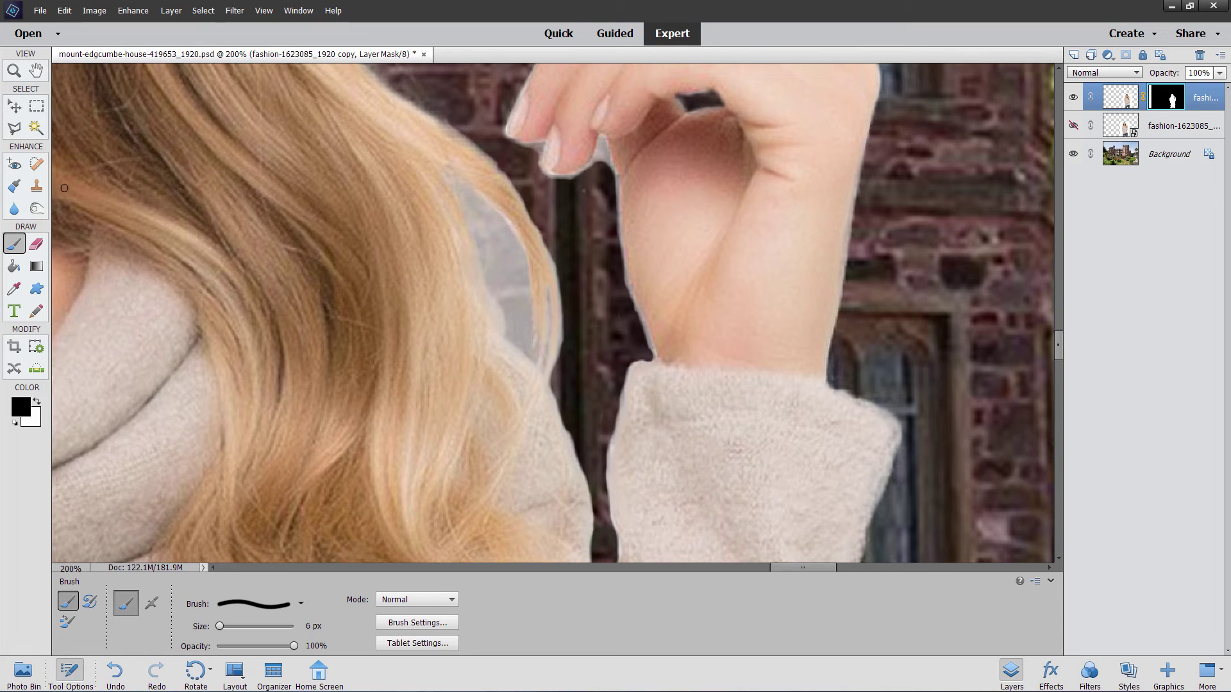
Burn the mask's midtones along the gap between hair and wrist at 30 px and 50% exposure, and fit the whole image in view
click(37, 208)
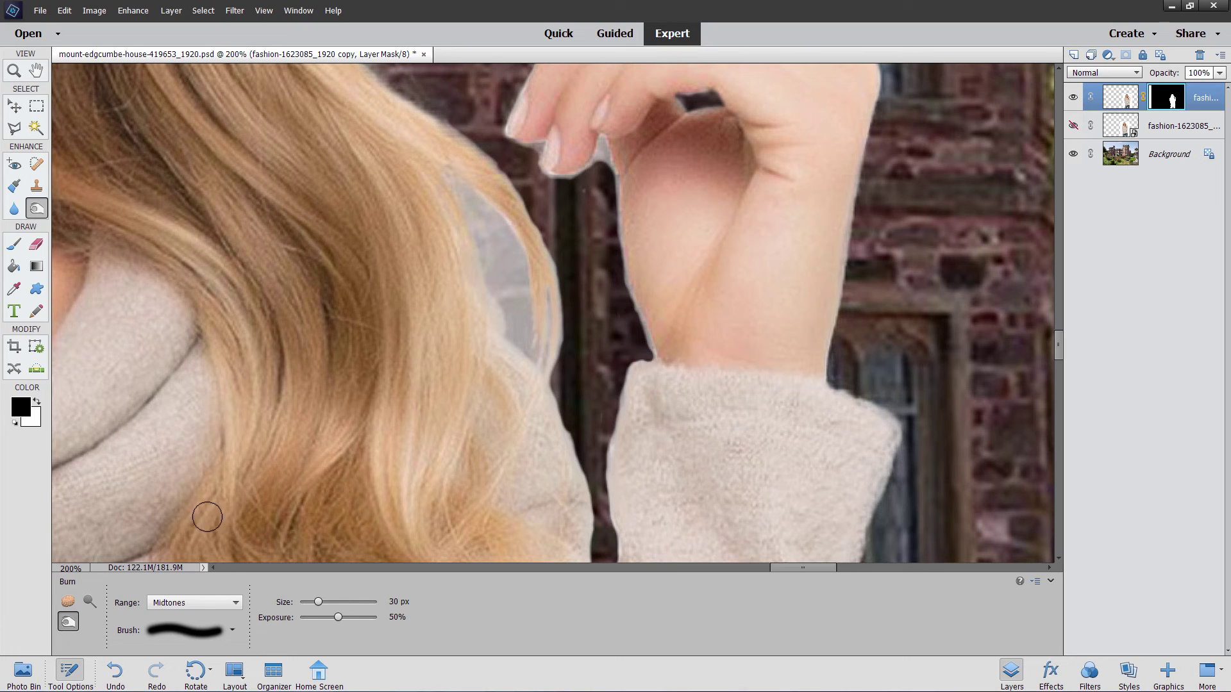
mouse_move(636, 349)
mouse_down()
mouse_move(624, 262)
mouse_move(635, 345)
mouse_move(608, 265)
mouse_move(626, 354)
mouse_move(636, 346)
mouse_move(625, 306)
mouse_move(647, 366)
mouse_move(624, 391)
mouse_move(620, 363)
mouse_move(593, 456)
mouse_move(605, 418)
mouse_move(574, 403)
mouse_move(577, 445)
mouse_move(592, 438)
mouse_move(572, 354)
mouse_move(564, 372)
mouse_move(574, 302)
mouse_move(556, 382)
mouse_move(569, 274)
mouse_move(568, 304)
mouse_move(550, 228)
mouse_move(571, 292)
mouse_move(549, 229)
mouse_move(575, 310)
mouse_move(572, 265)
mouse_move(507, 153)
mouse_move(534, 187)
mouse_move(468, 125)
mouse_move(442, 112)
mouse_move(490, 153)
mouse_move(427, 108)
mouse_move(507, 157)
mouse_move(560, 224)
mouse_move(564, 272)
mouse_up()
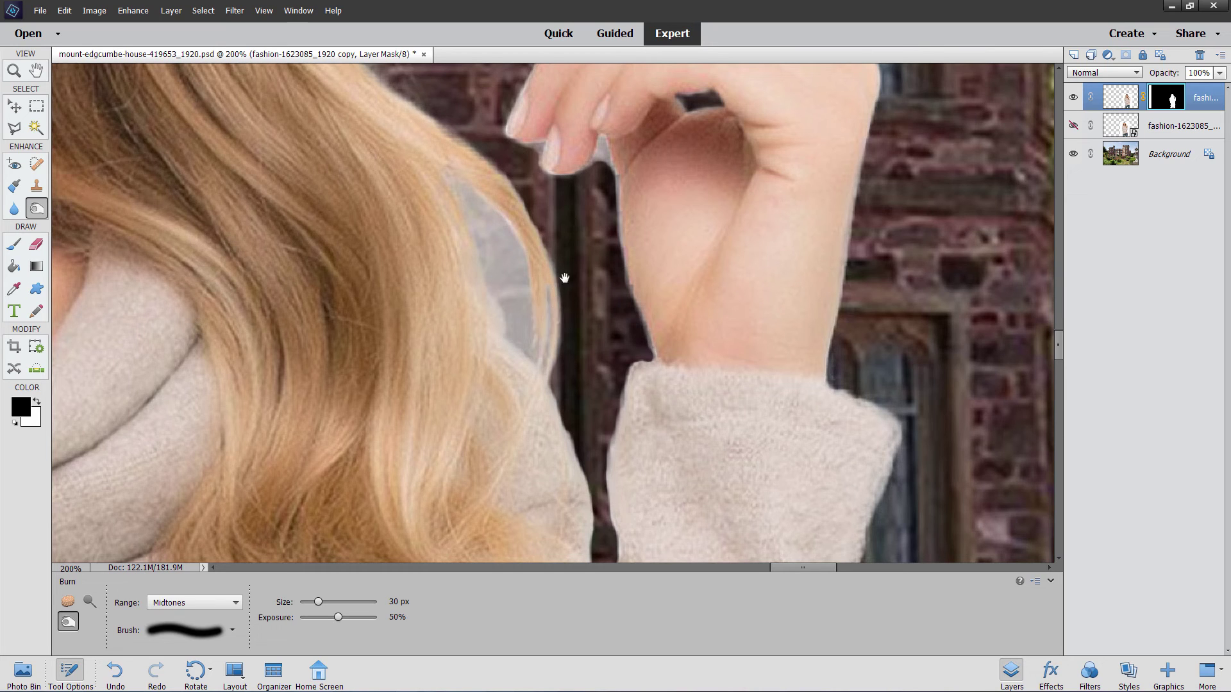
scroll(564, 271, up, 3)
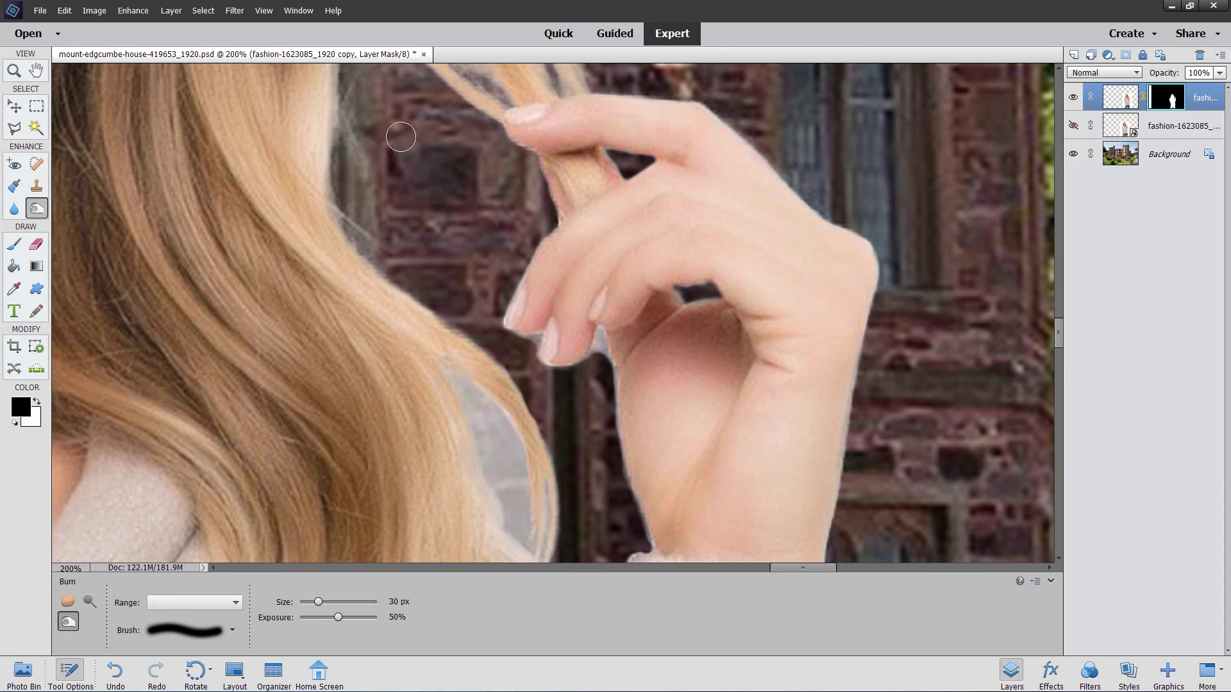
key(ctrl+0)
key(v)
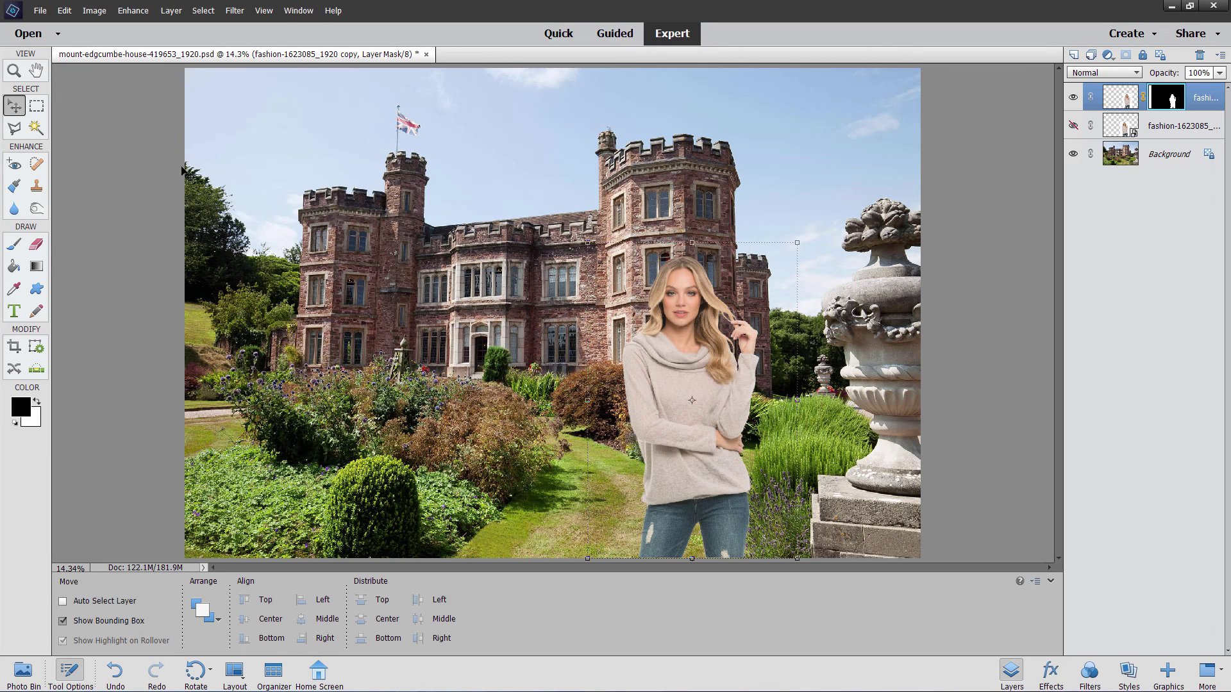
Add a Levels adjustment layer clipped to the woman's layer
click(171, 13)
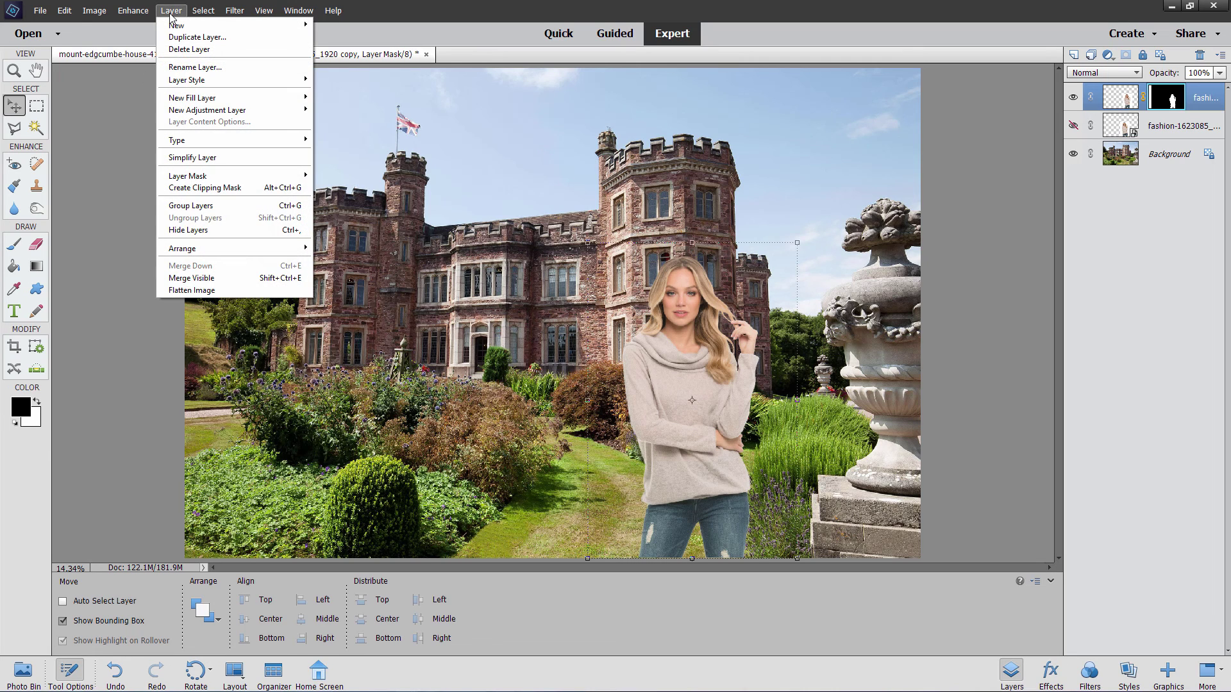
mouse_move(219, 111)
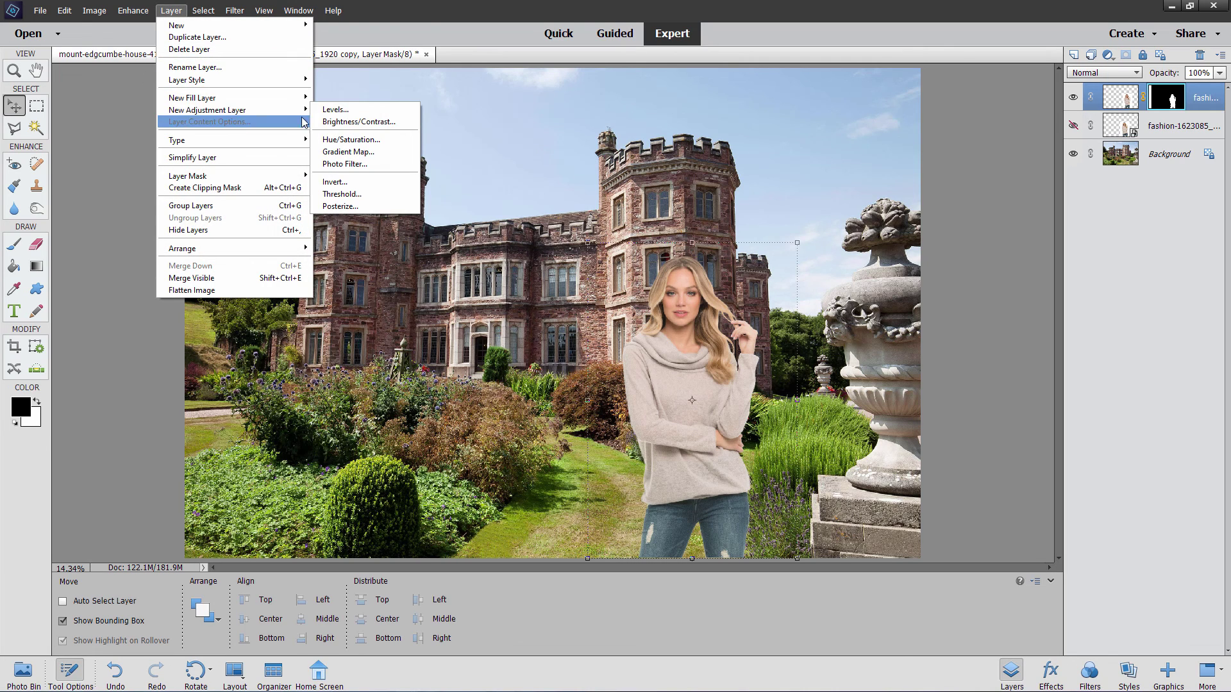
click(328, 110)
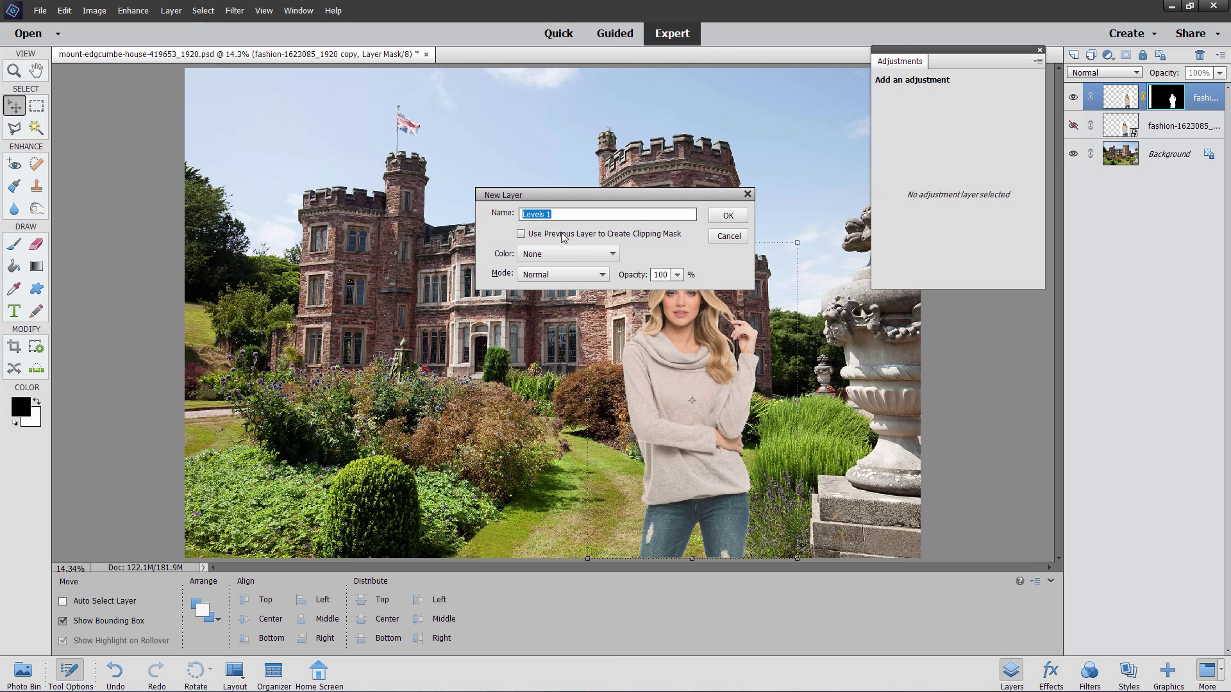
click(521, 234)
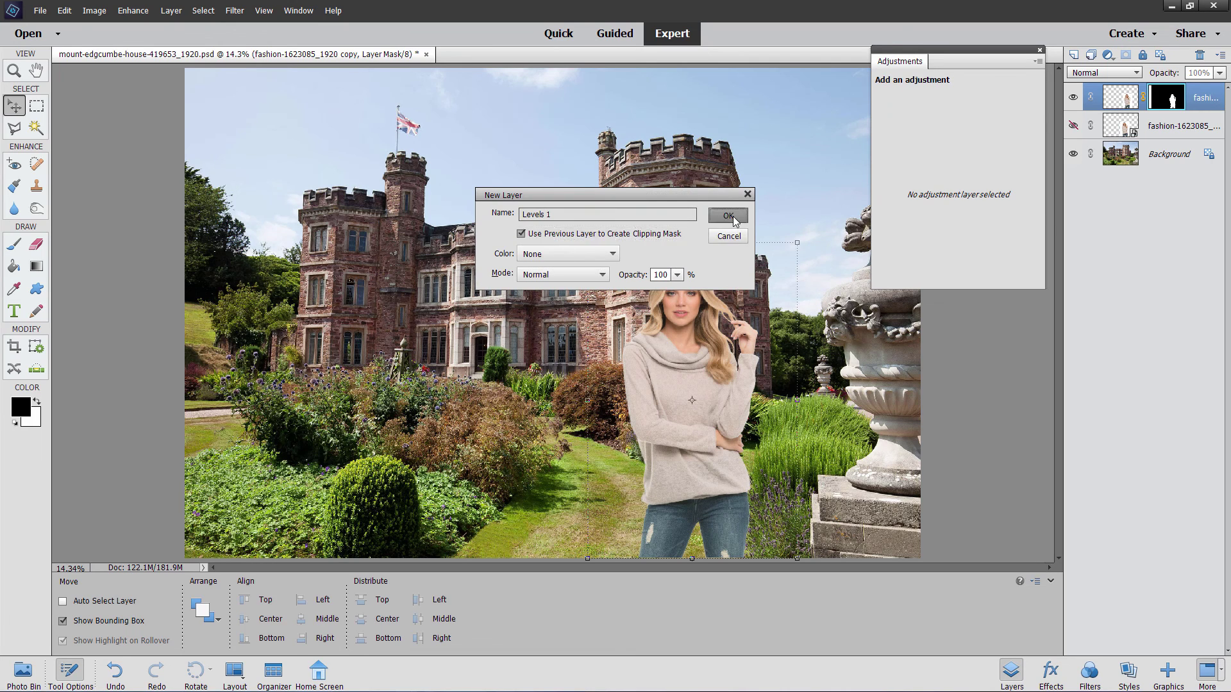
click(728, 215)
Set the woman's Levels inputs to black point 51, midtones 1.07 and white point 247
drag(949, 61, 921, 195)
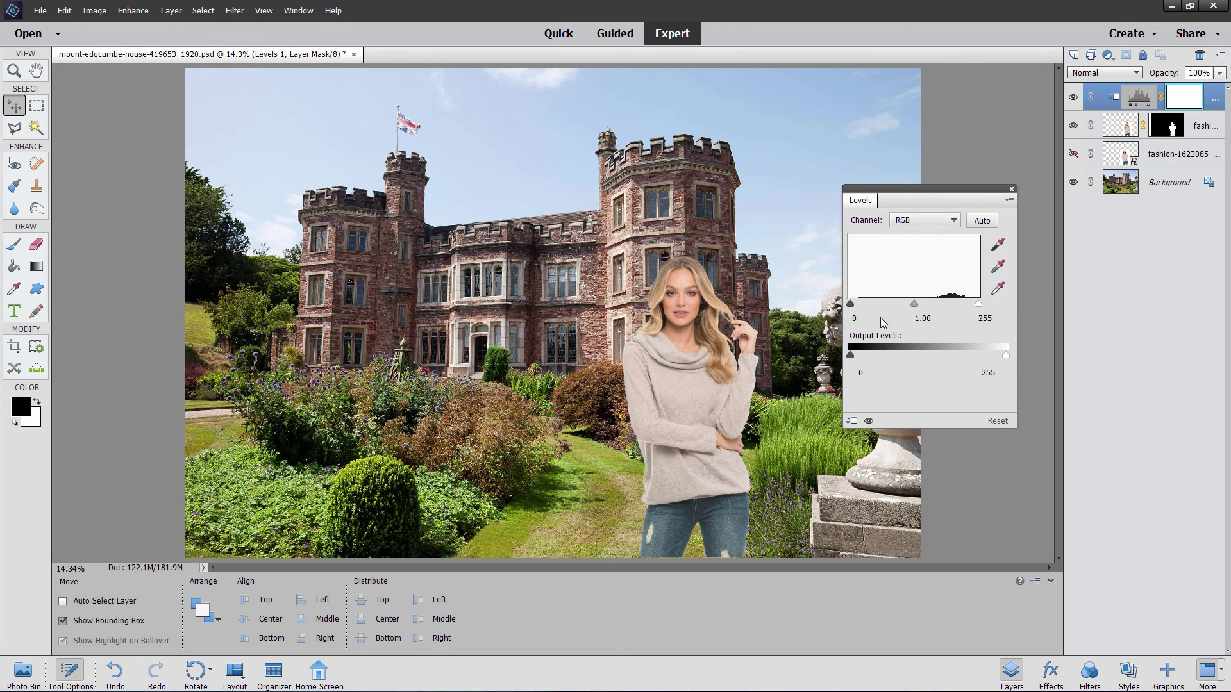
drag(851, 306, 879, 305)
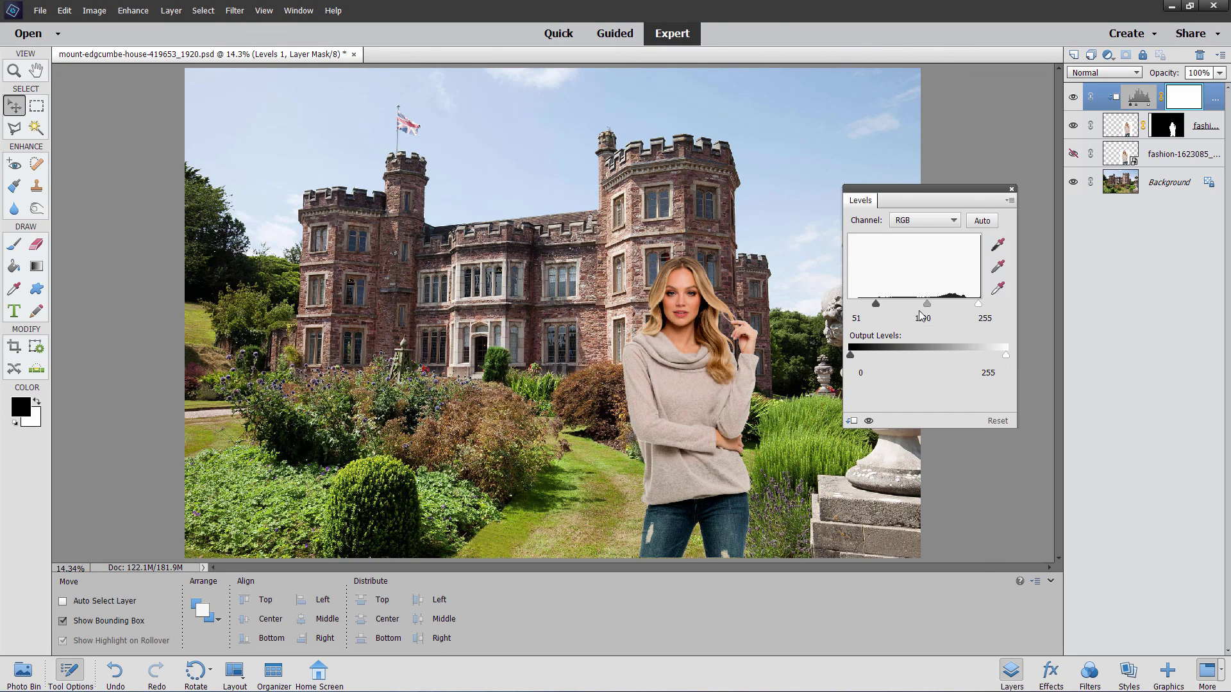
drag(929, 304, 924, 305)
drag(977, 305, 975, 305)
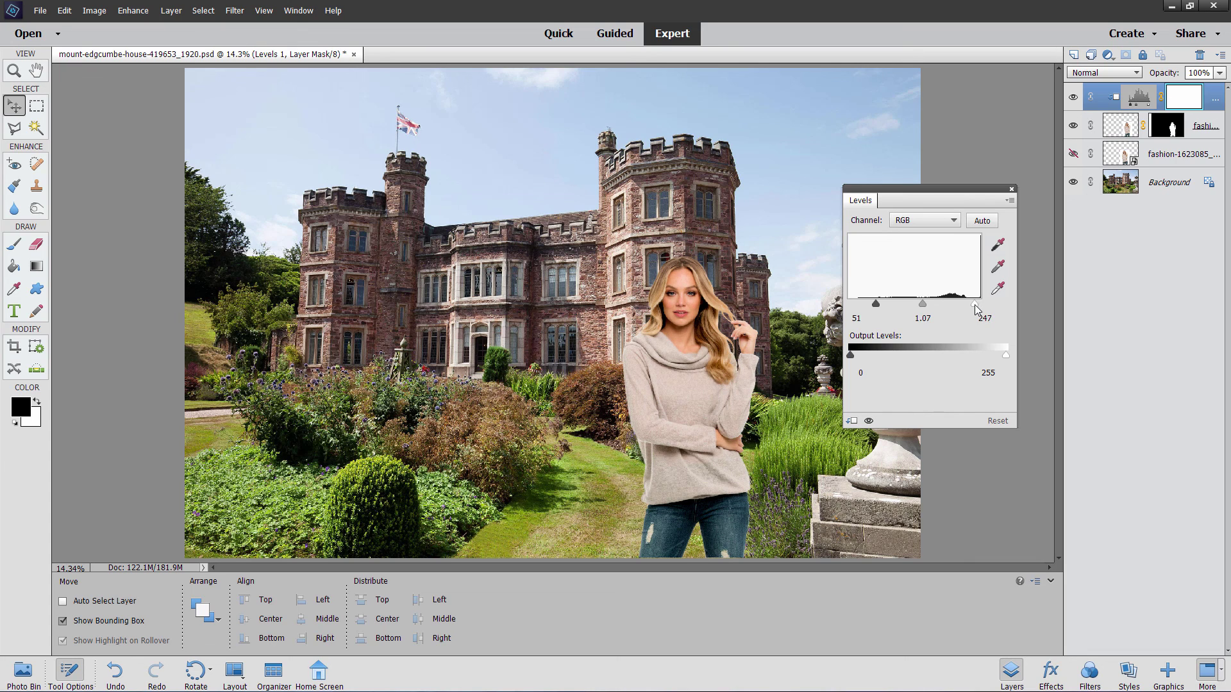
click(1012, 191)
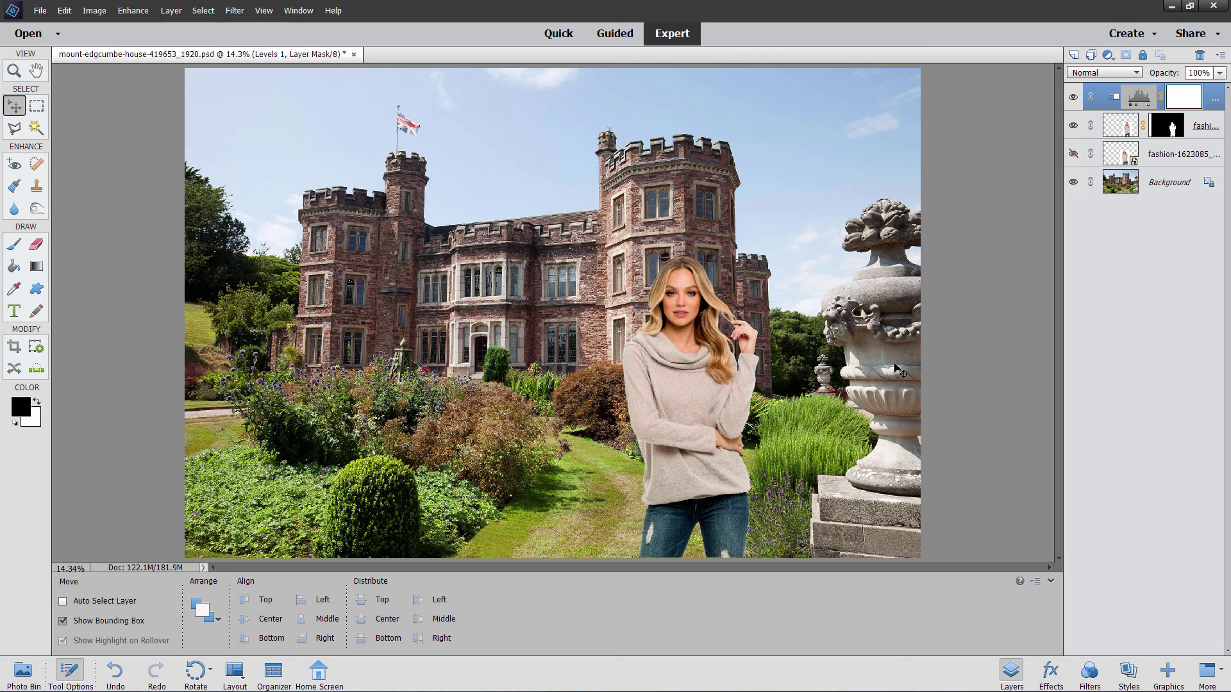